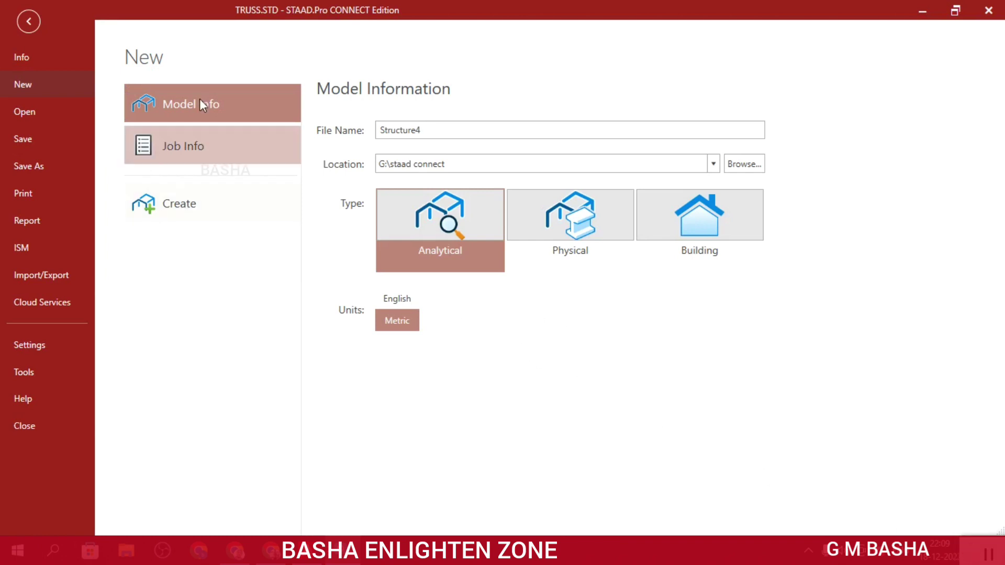
# Create a new analytical model named TRUSS in metric units
pyautogui.click(179, 108)
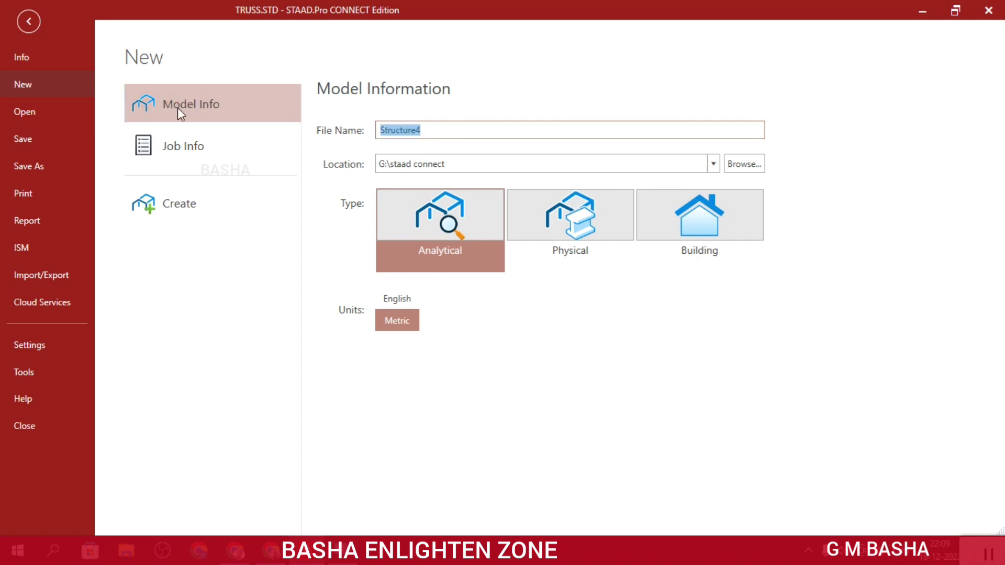
pyautogui.write('TRUSS')
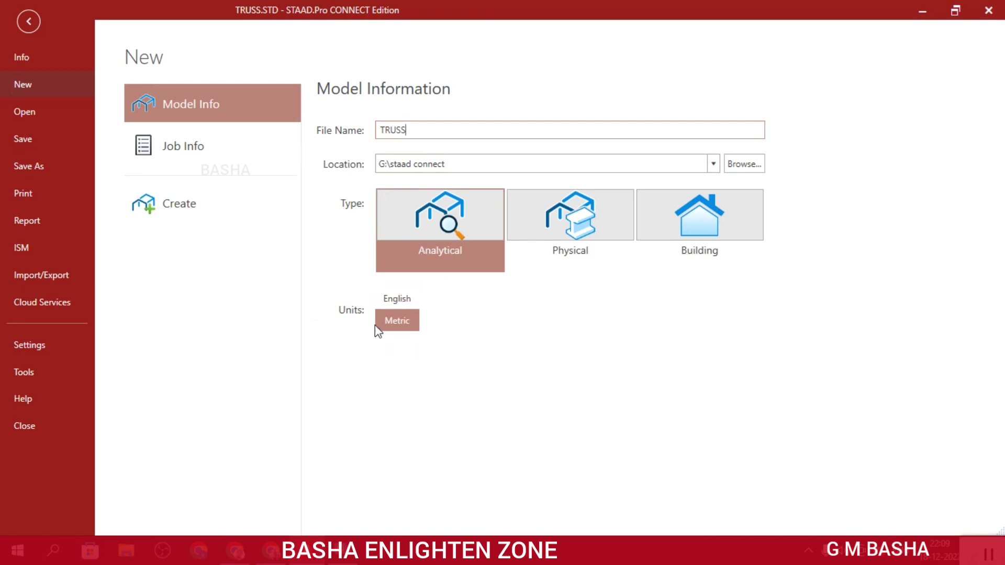
pyautogui.click(180, 209)
pyautogui.click(565, 291)
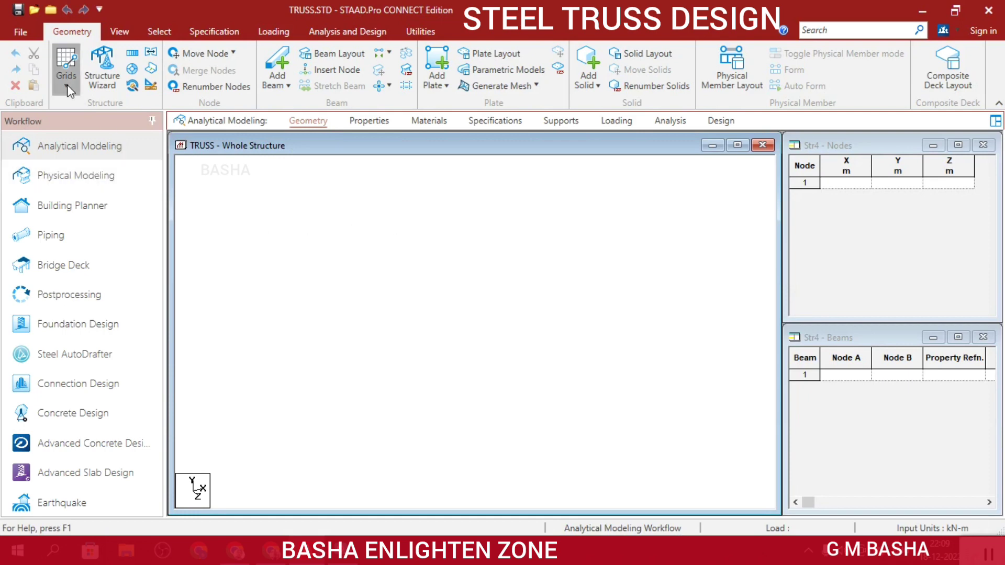
# Display the default linear snap grid and open the Structure Wizard
pyautogui.click(66, 70)
pyautogui.click(83, 110)
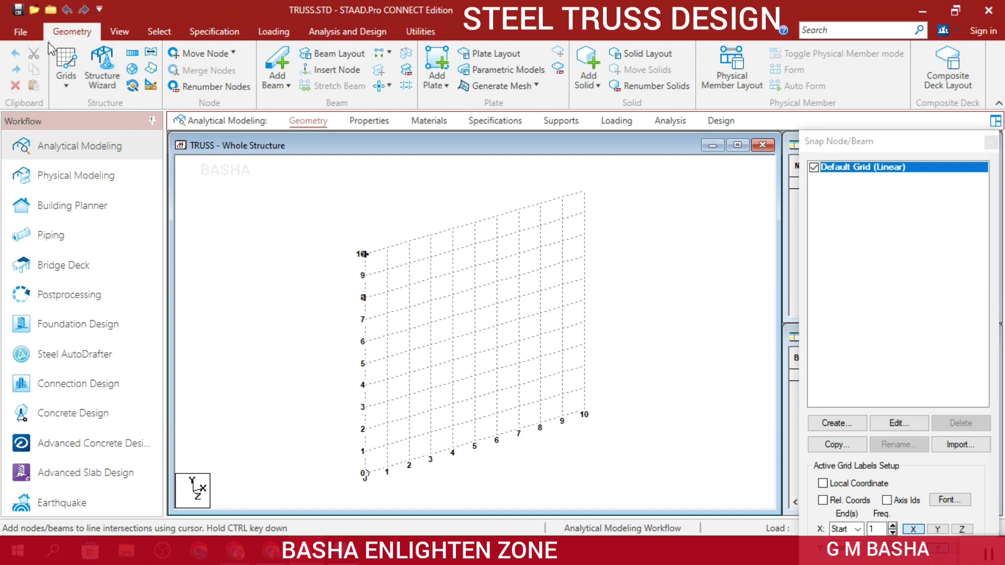
pyautogui.click(104, 70)
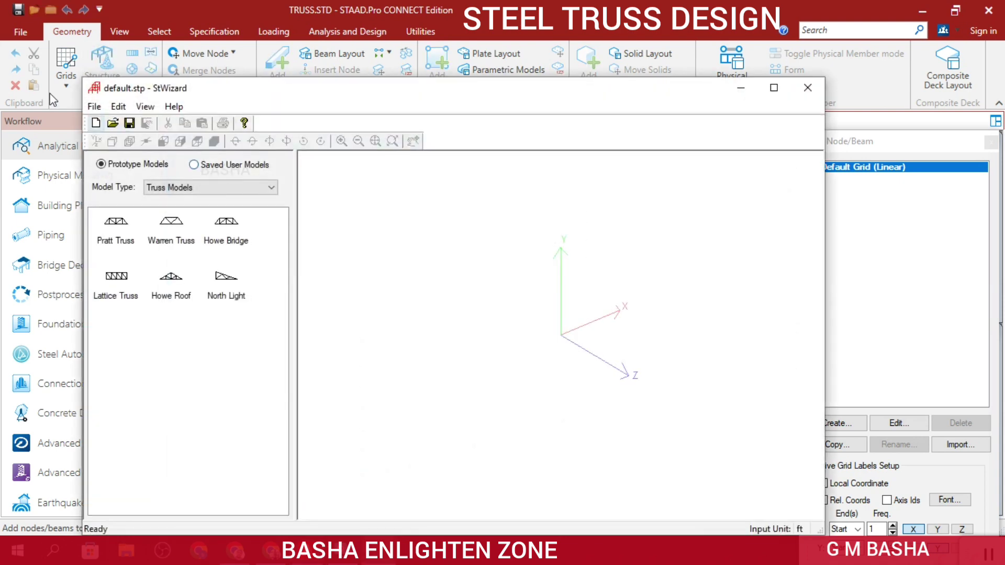
pyautogui.moveTo(270, 99); pyautogui.dragTo(441, 67)
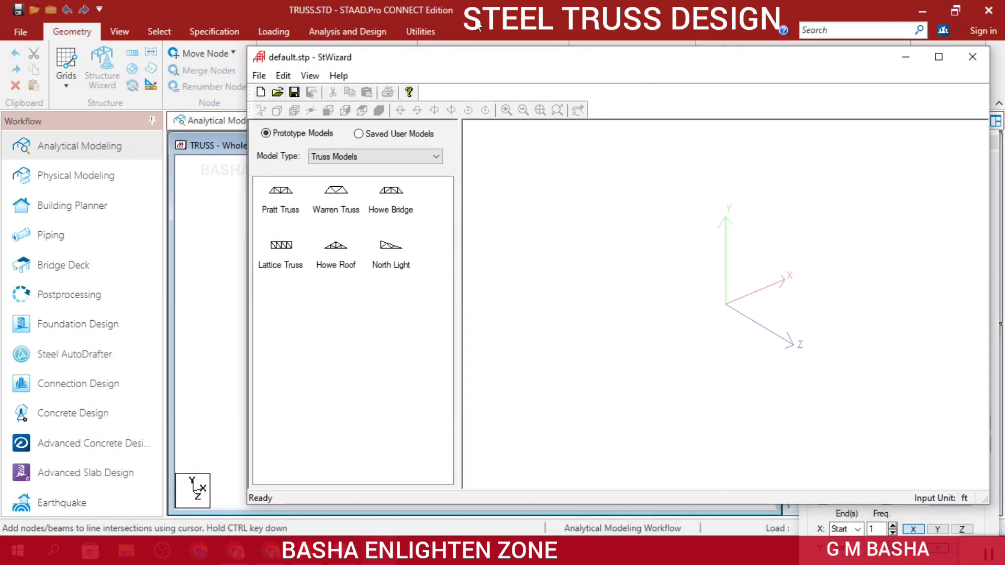
pyautogui.click(998, 556)
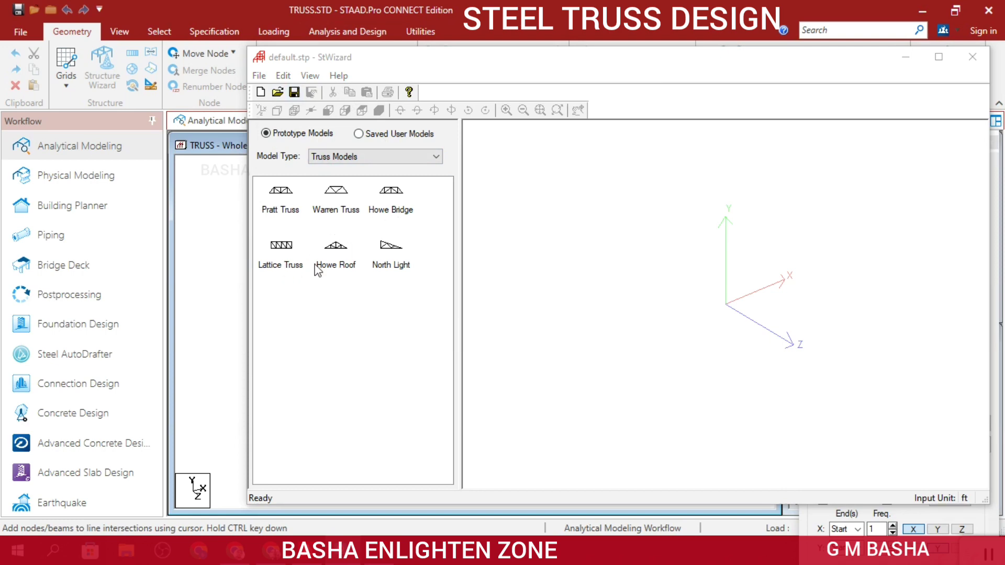
# Look through the wizard's Frame Models prototypes and return the model type to Truss Models
pyautogui.click(379, 160)
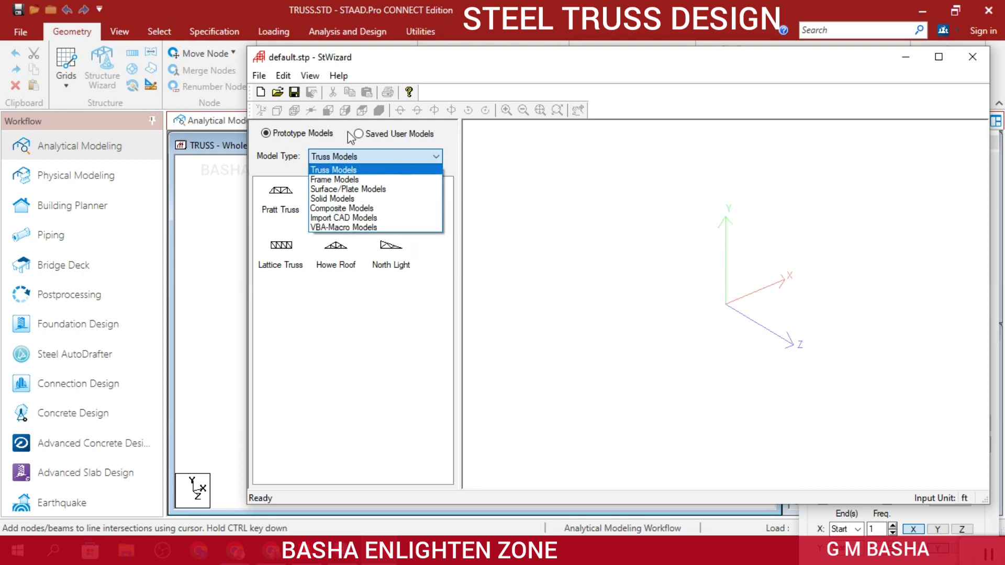
pyautogui.click(335, 180)
pyautogui.click(336, 189)
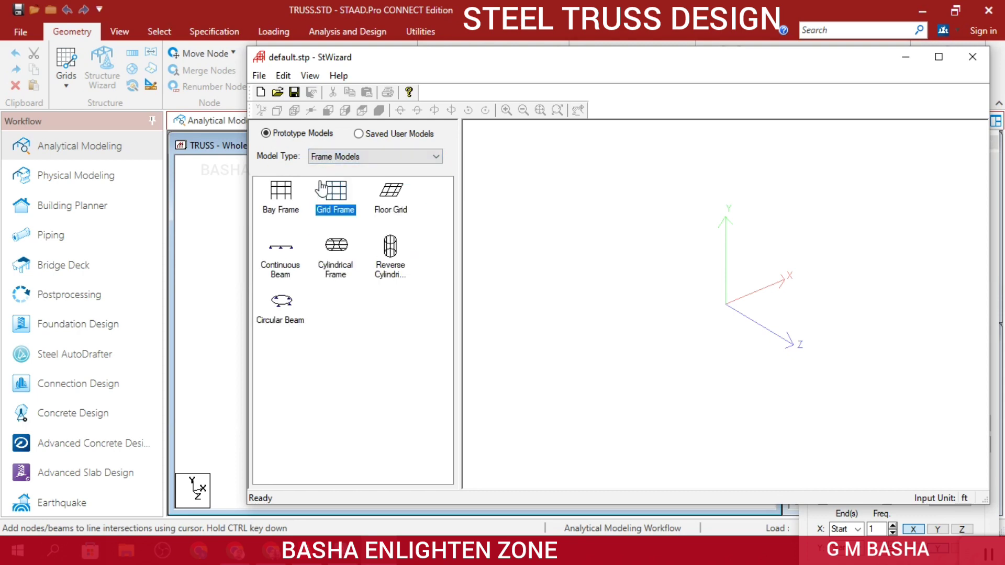
pyautogui.click(279, 197)
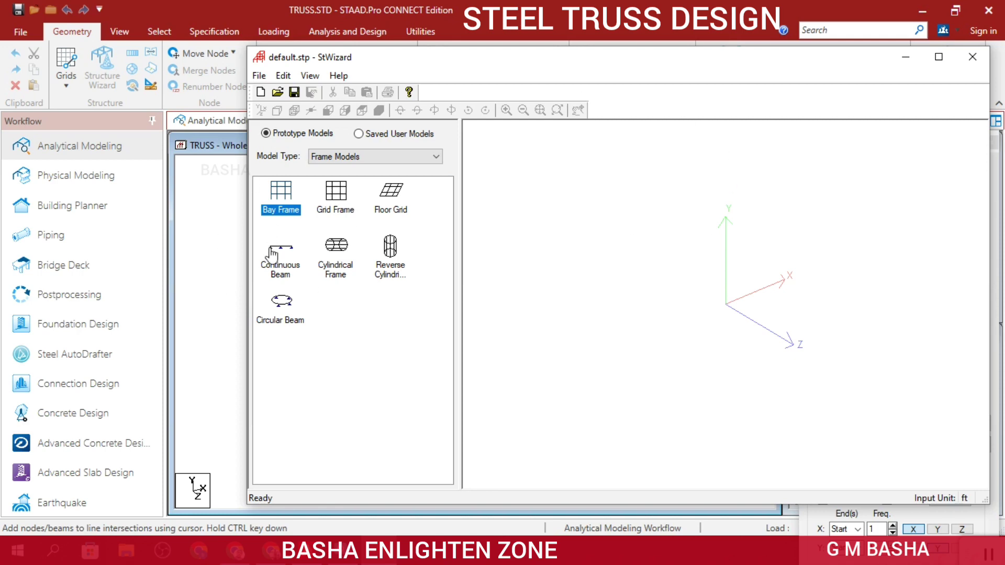
pyautogui.click(335, 157)
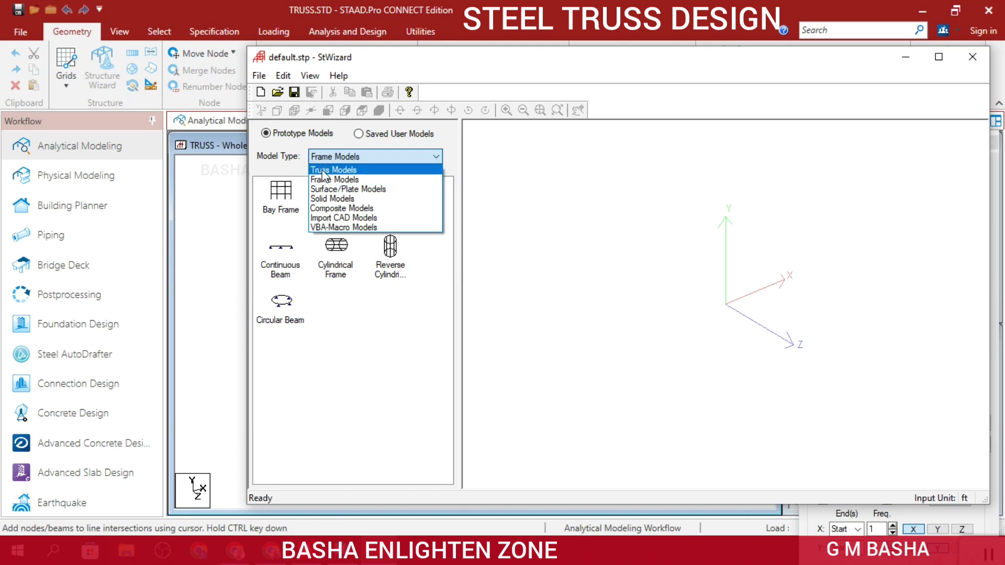
pyautogui.click(350, 175)
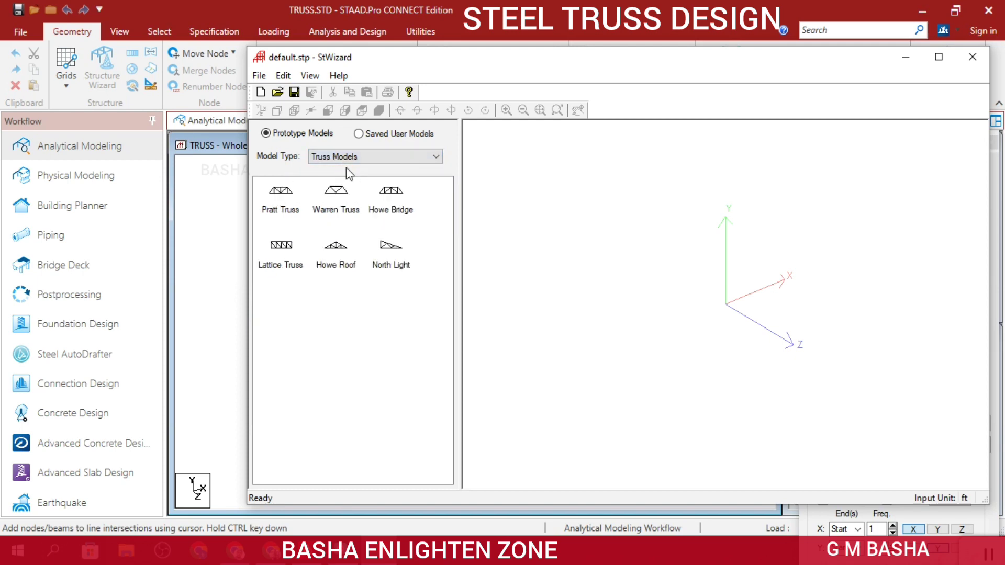
# Set the Structure Wizard's length units to Meters
pyautogui.click(340, 250)
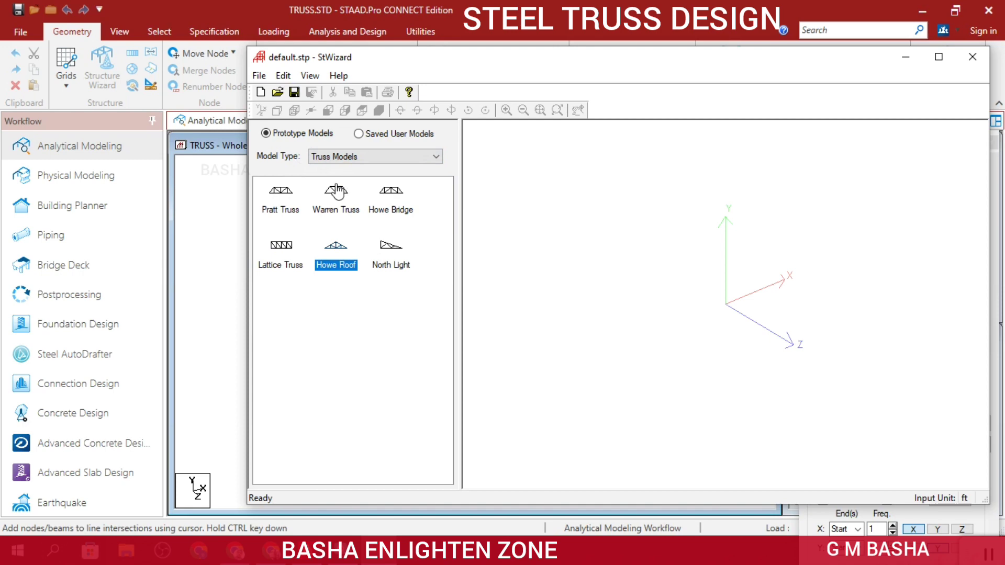
pyautogui.click(259, 77)
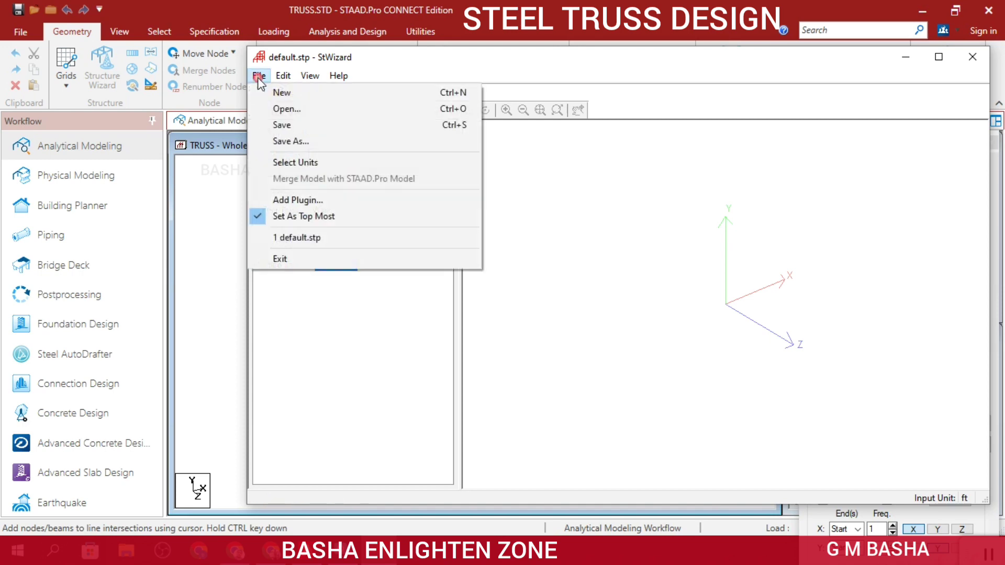
pyautogui.click(299, 162)
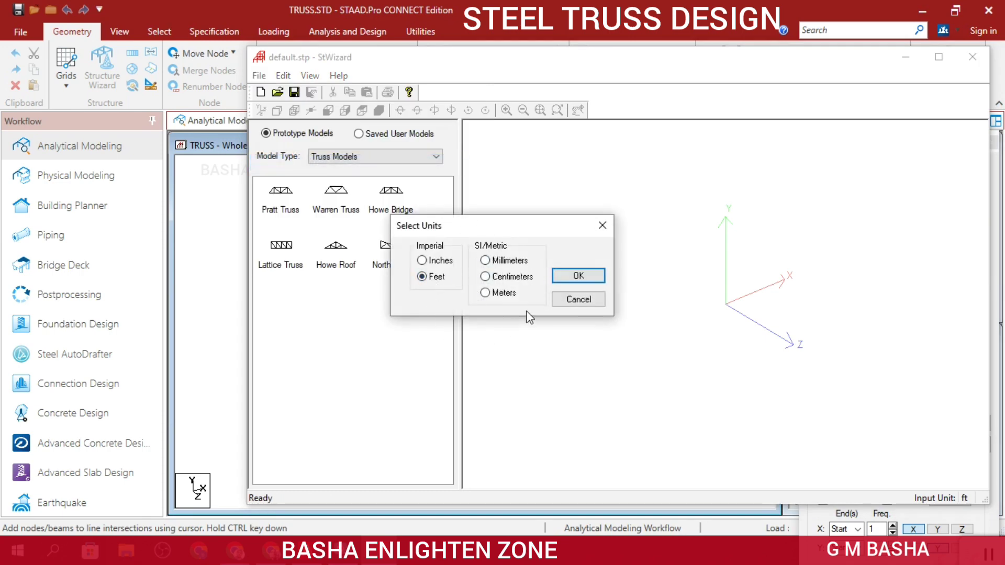
pyautogui.click(486, 293)
pyautogui.click(595, 280)
# Generate a Howe Roof truss with a length of 10 m, a height of 5 m and a width of 0 m
pyautogui.moveTo(340, 252); pyautogui.dragTo(675, 161)
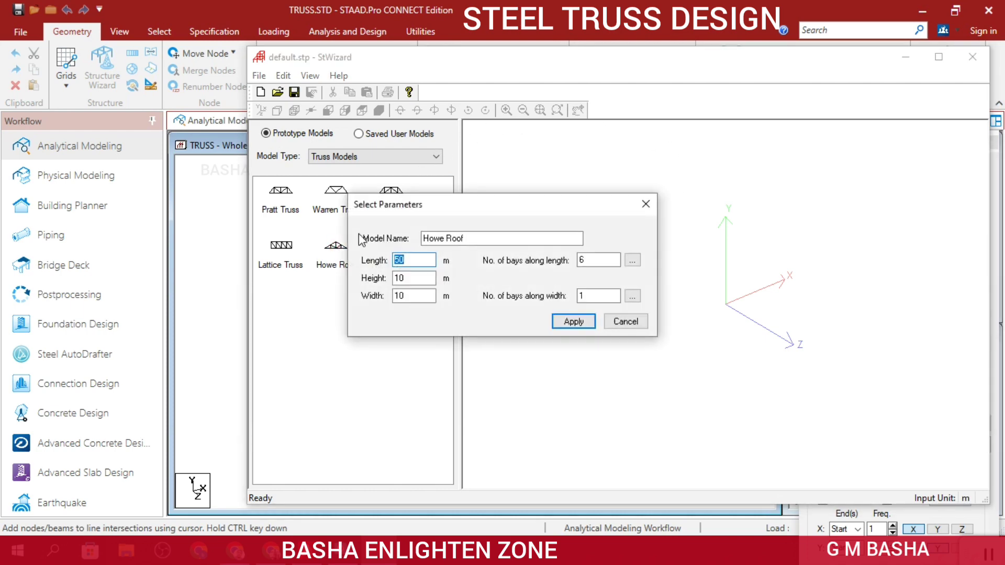
pyautogui.moveTo(525, 209); pyautogui.dragTo(673, 170)
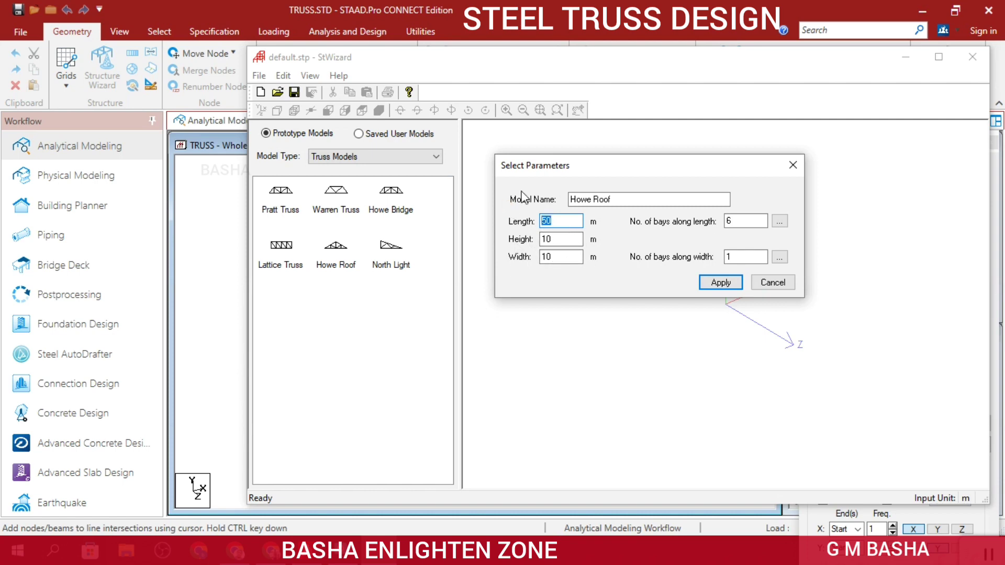
pyautogui.write('1')
pyautogui.moveTo(557, 239); pyautogui.dragTo(535, 241)
pyautogui.write('5')
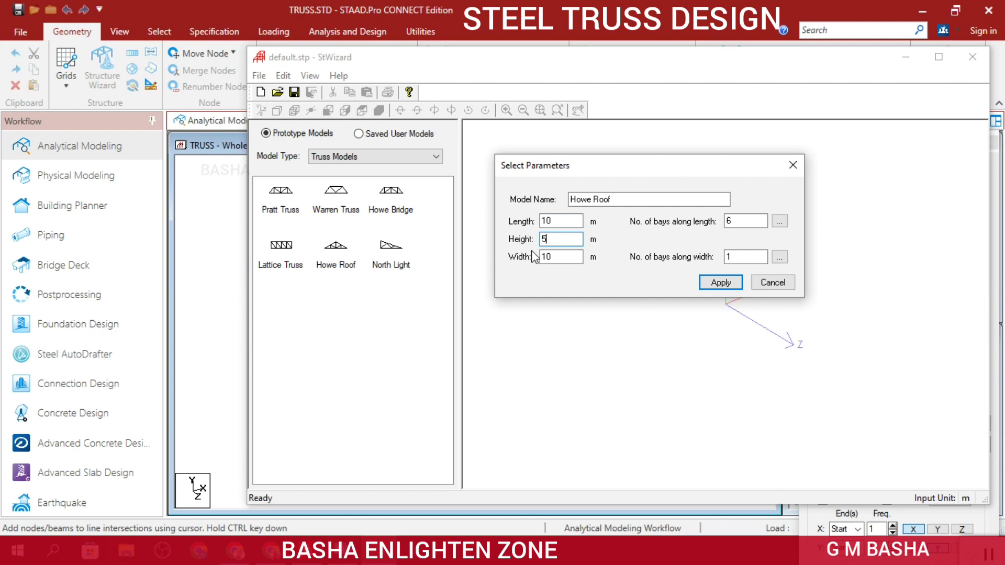
pyautogui.moveTo(557, 257); pyautogui.dragTo(534, 259)
pyautogui.write('0')
pyautogui.click(721, 283)
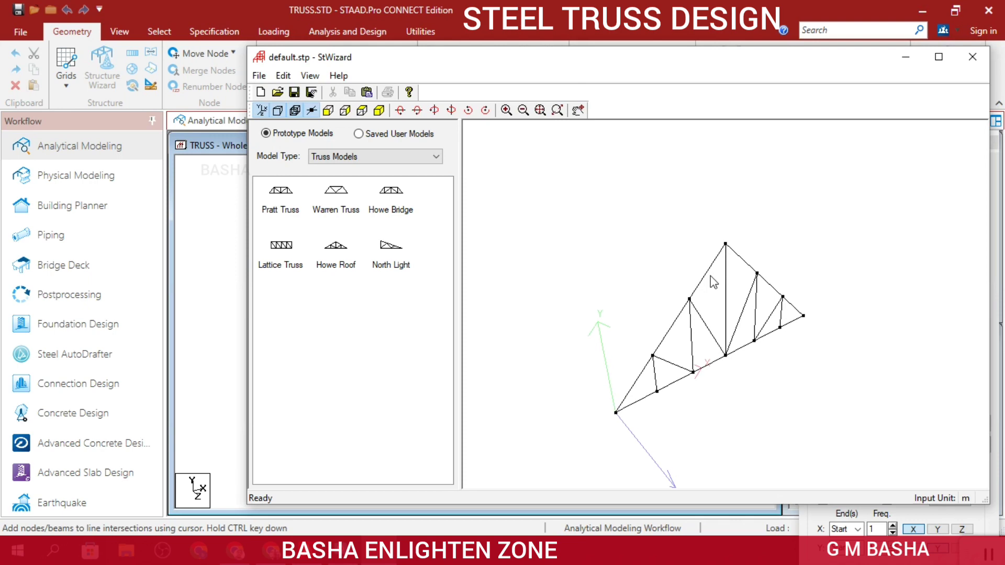
# Reopen the Howe Roof parameters and set the width to 2 m
pyautogui.click(339, 252)
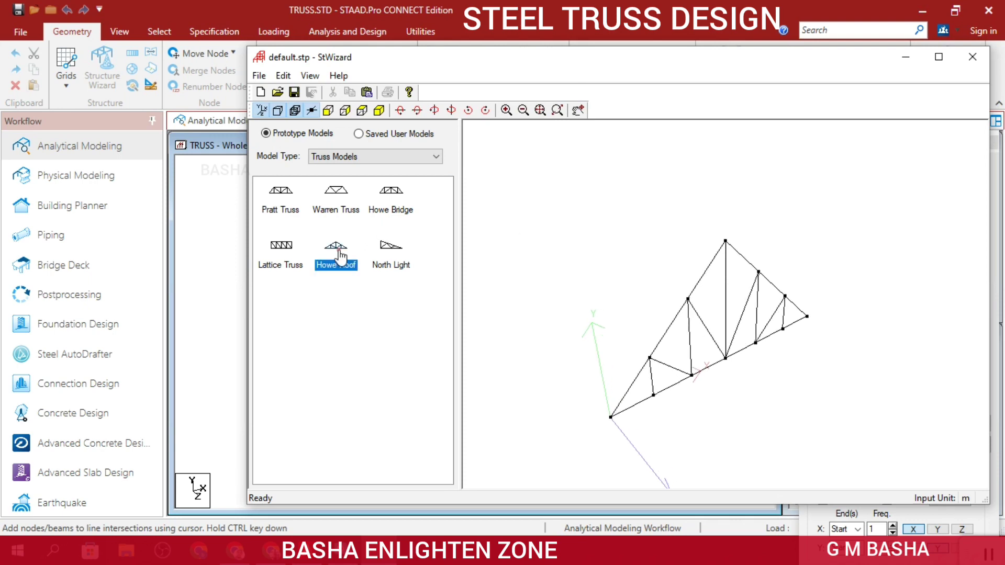
pyautogui.doubleClick(339, 256)
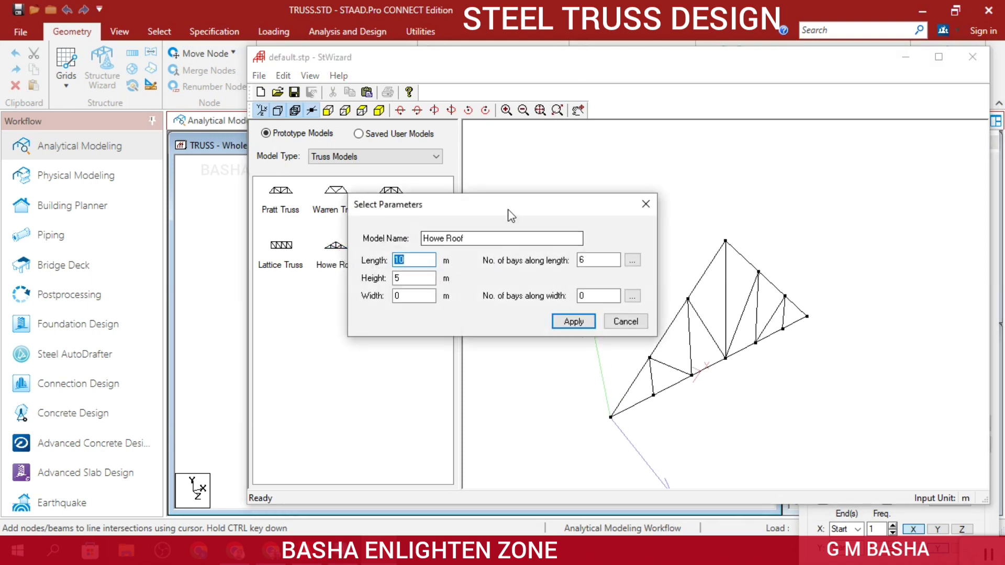
pyautogui.moveTo(509, 213); pyautogui.dragTo(534, 77)
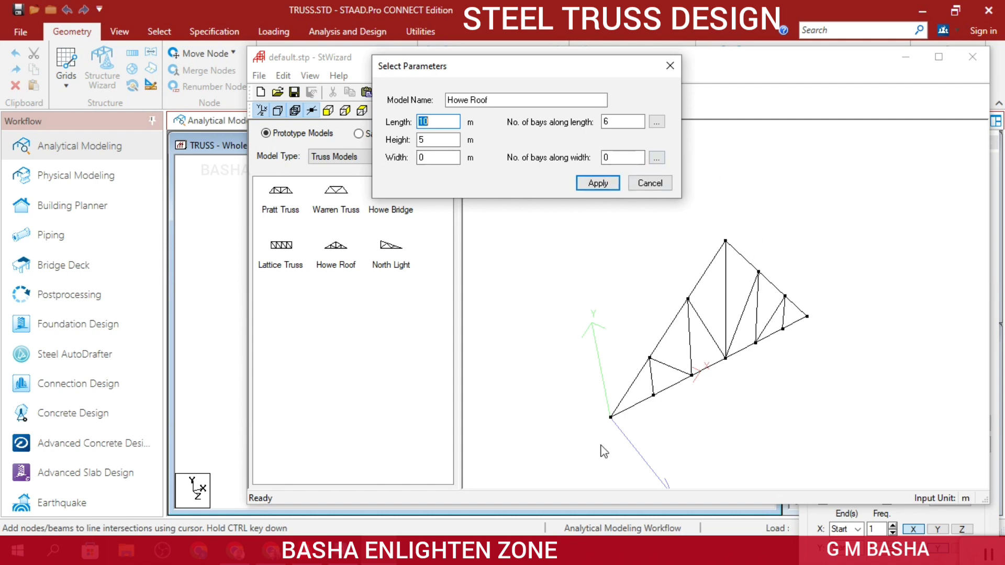
pyautogui.doubleClick(438, 155)
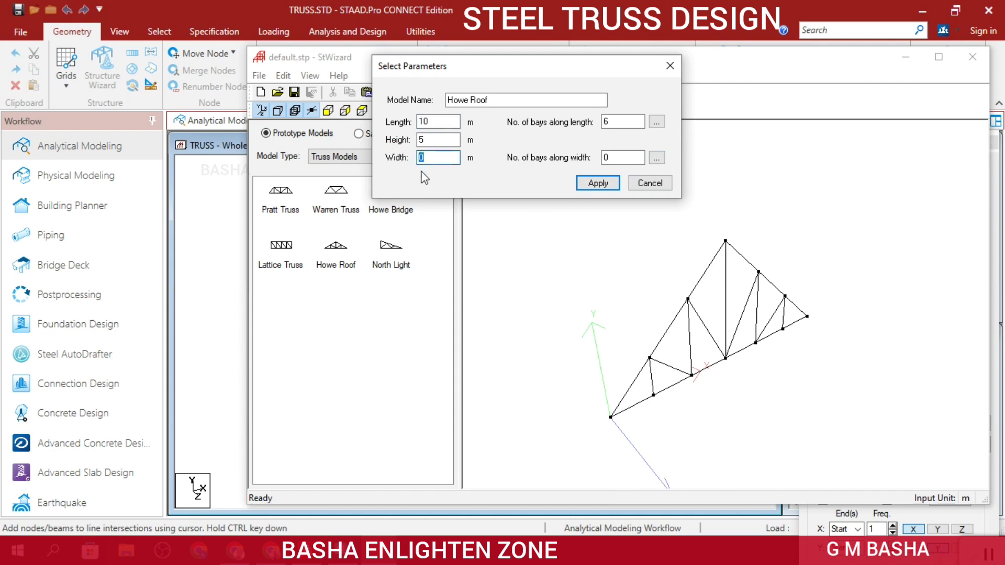
pyautogui.click(606, 184)
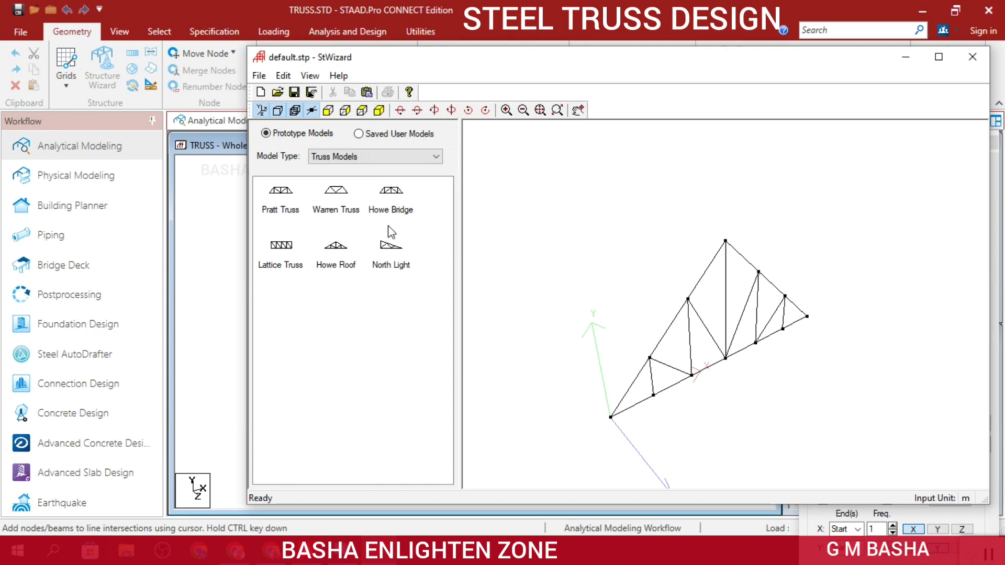
# Regenerate the Howe Roof truss with one bay along its width
pyautogui.doubleClick(336, 261)
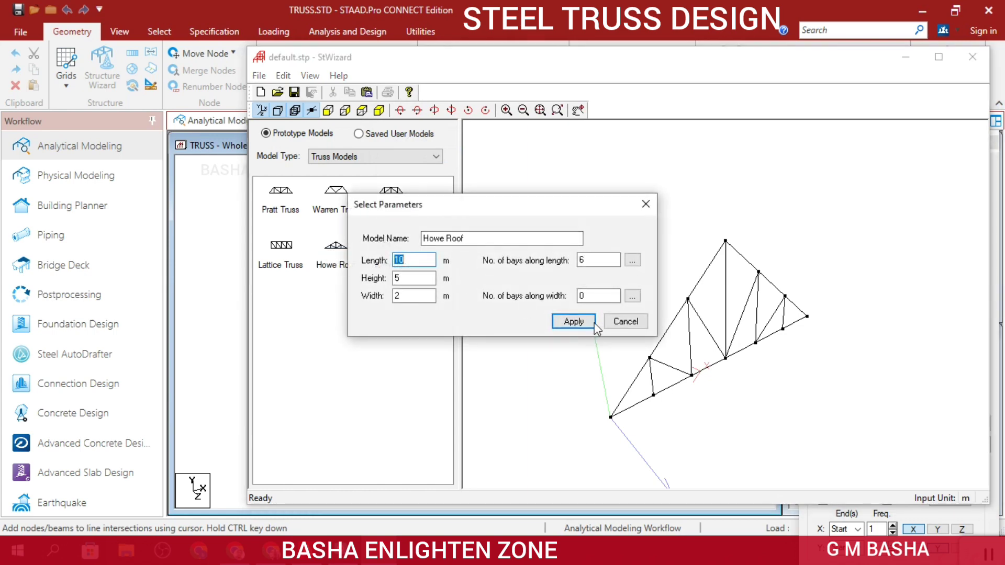
pyautogui.doubleClick(589, 296)
pyautogui.press('BackSpace')
pyautogui.press('Return')
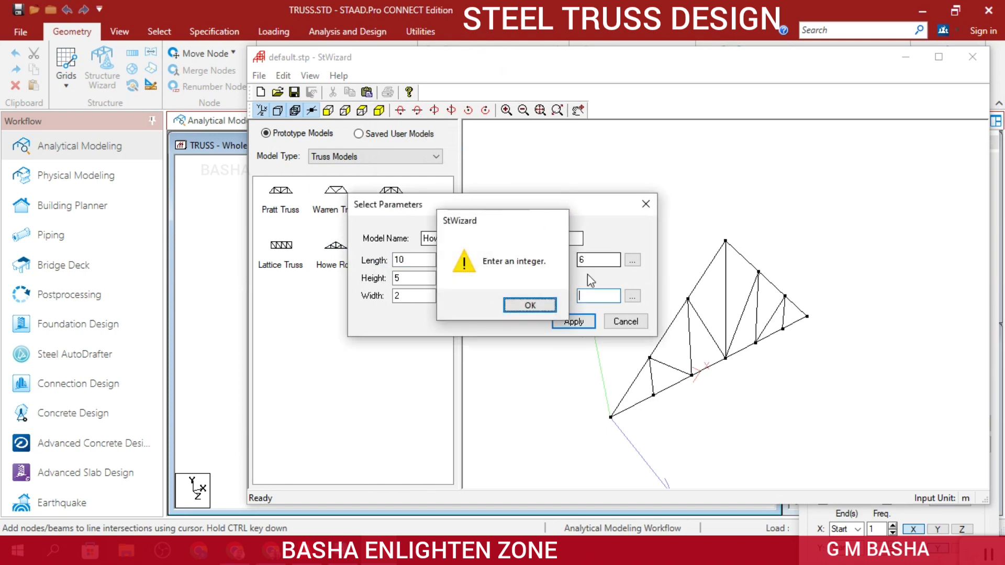
pyautogui.click(530, 305)
pyautogui.write('1')
pyautogui.click(576, 322)
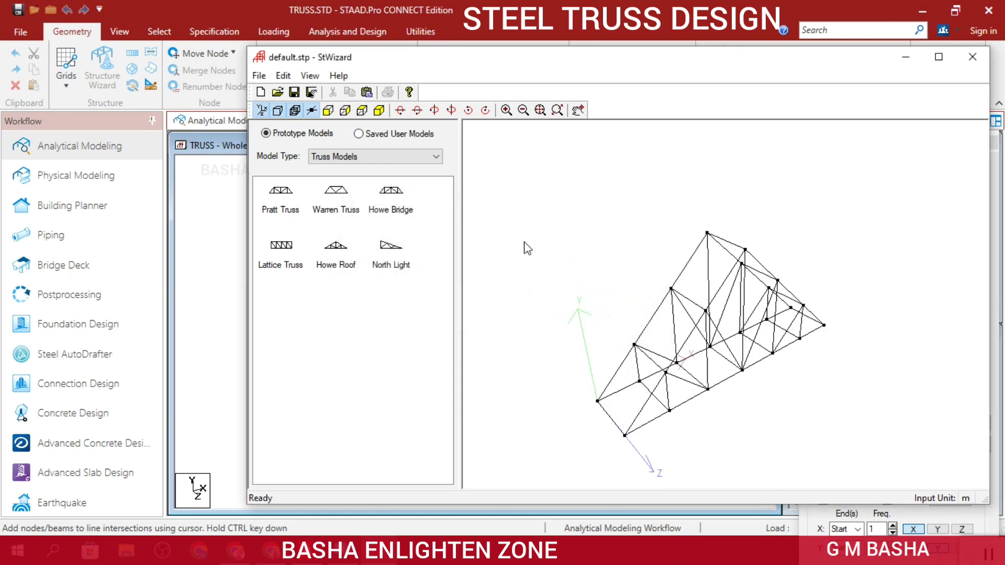
# Set the Howe Roof's width to 0 m and regenerate it as a single planar truss
pyautogui.doubleClick(336, 246)
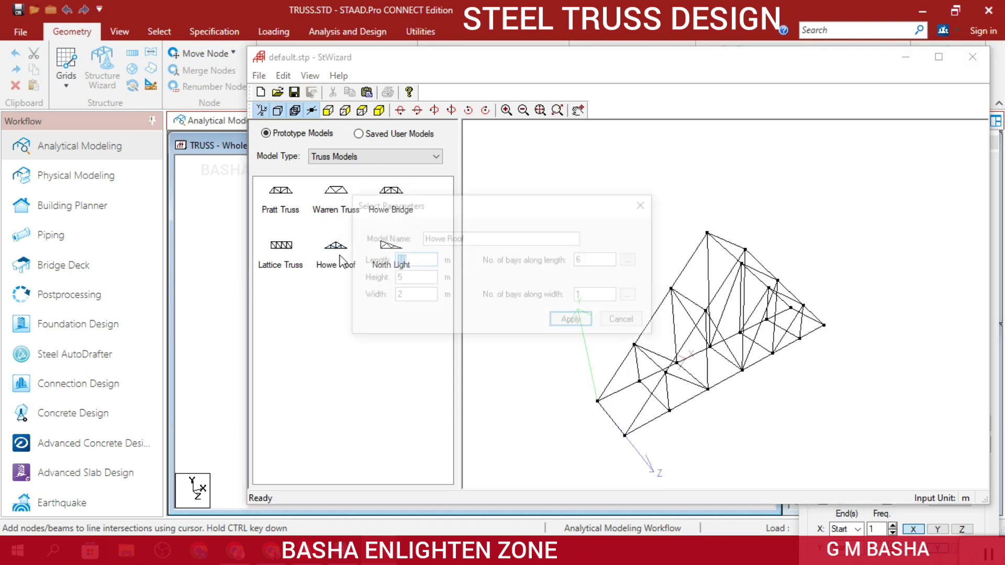
pyautogui.doubleClick(403, 296)
pyautogui.write('0')
pyautogui.click(571, 322)
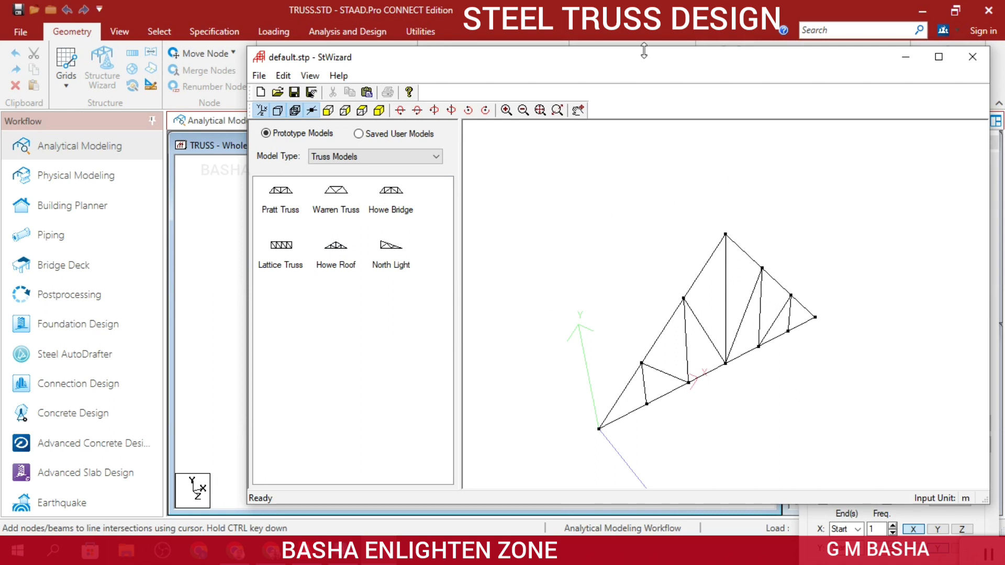
# Merge the Howe Roof prototype into the STAAD.Pro model with X, Y and Z offsets of 0 m
pyautogui.moveTo(651, 64); pyautogui.dragTo(750, 38)
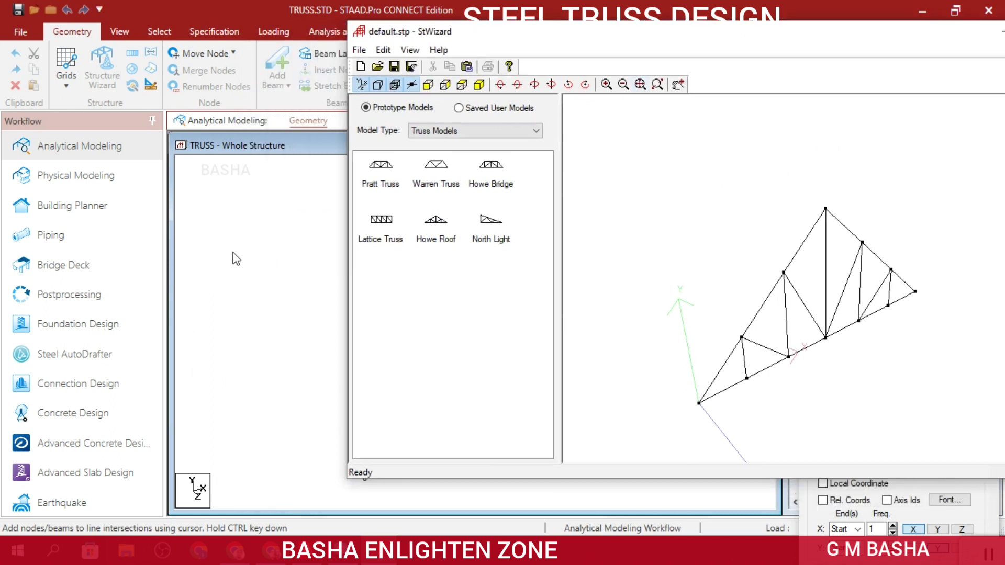
pyautogui.click(466, 67)
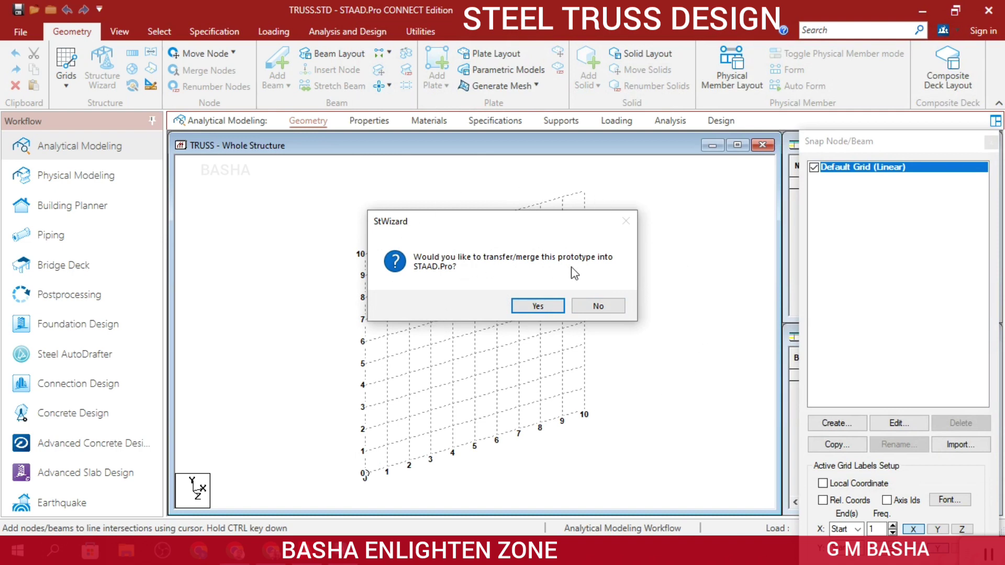
pyautogui.click(539, 307)
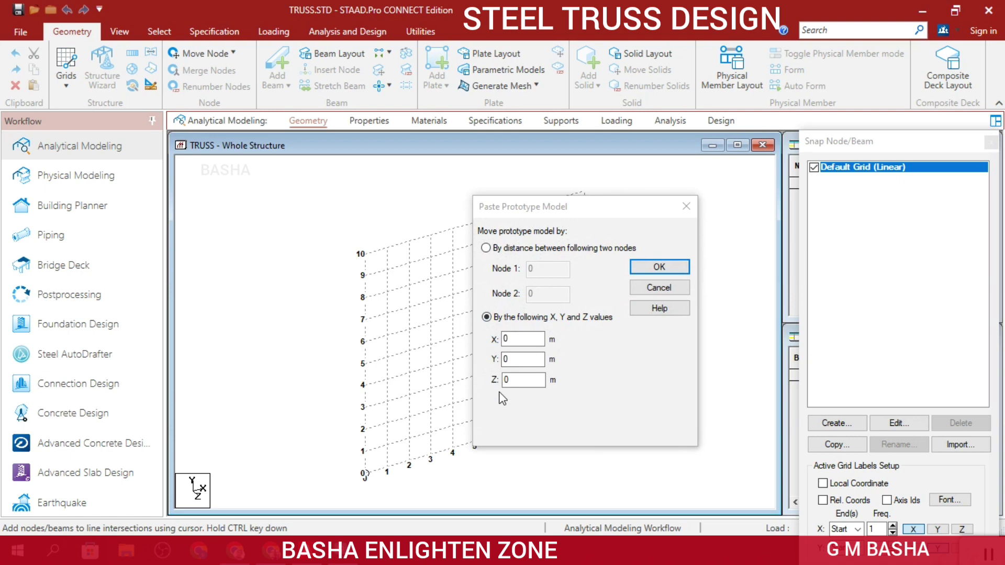
pyautogui.click(648, 272)
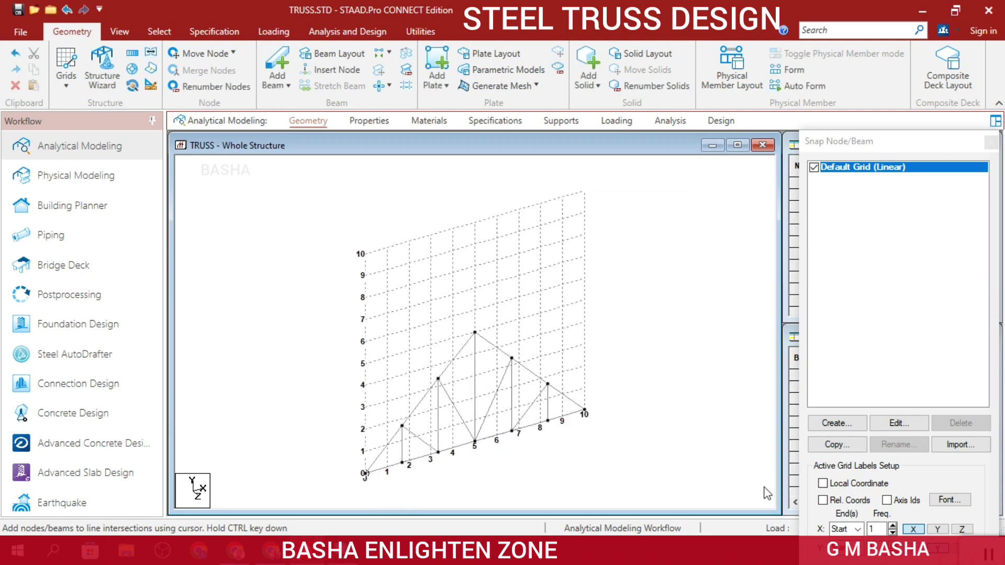
# Hide the default linear grid and show the truss in front elevation
pyautogui.click(814, 167)
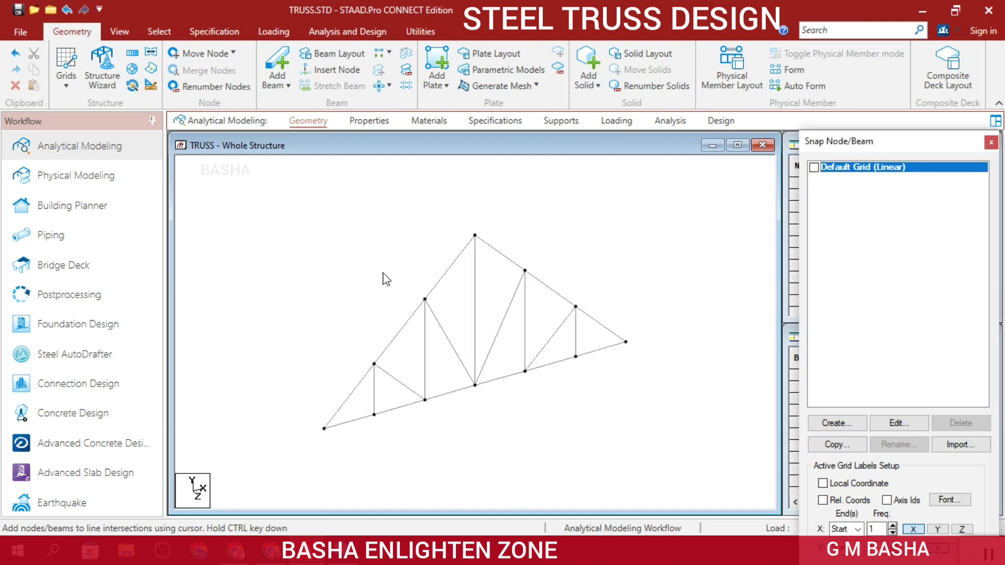
pyautogui.click(121, 38)
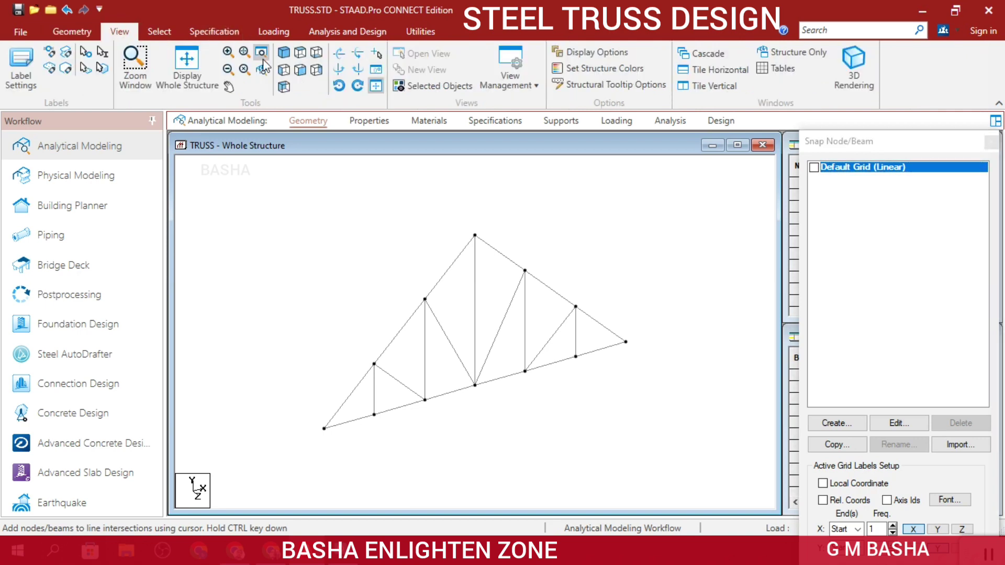
pyautogui.click(301, 70)
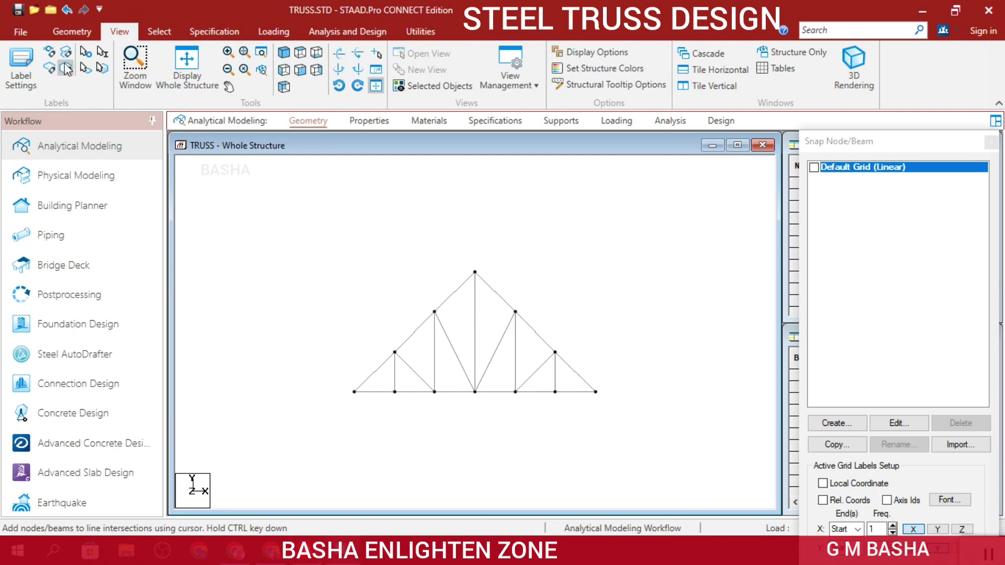
pyautogui.click(71, 32)
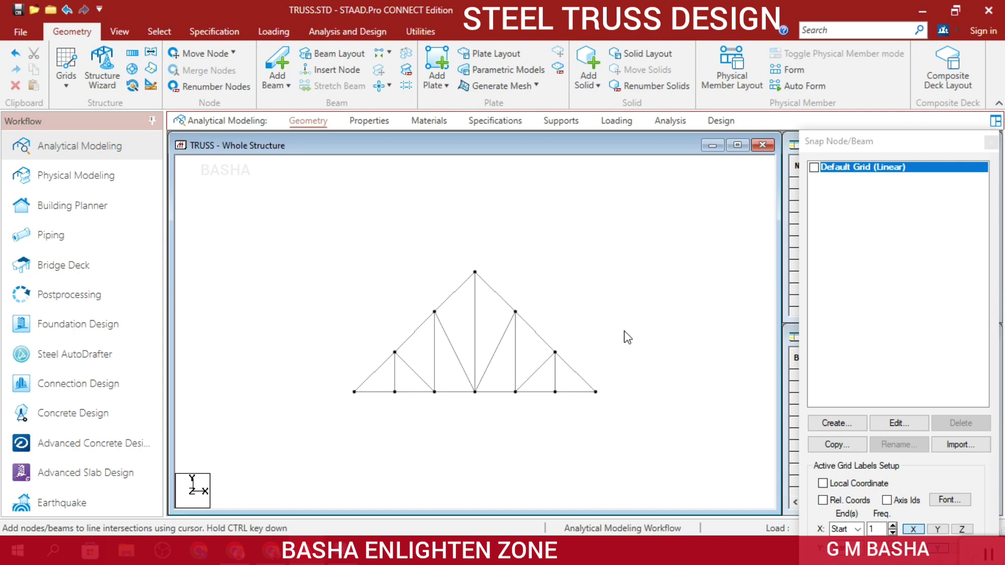
# Create a pinned support definition for the structure
pyautogui.click(552, 129)
pyautogui.click(891, 389)
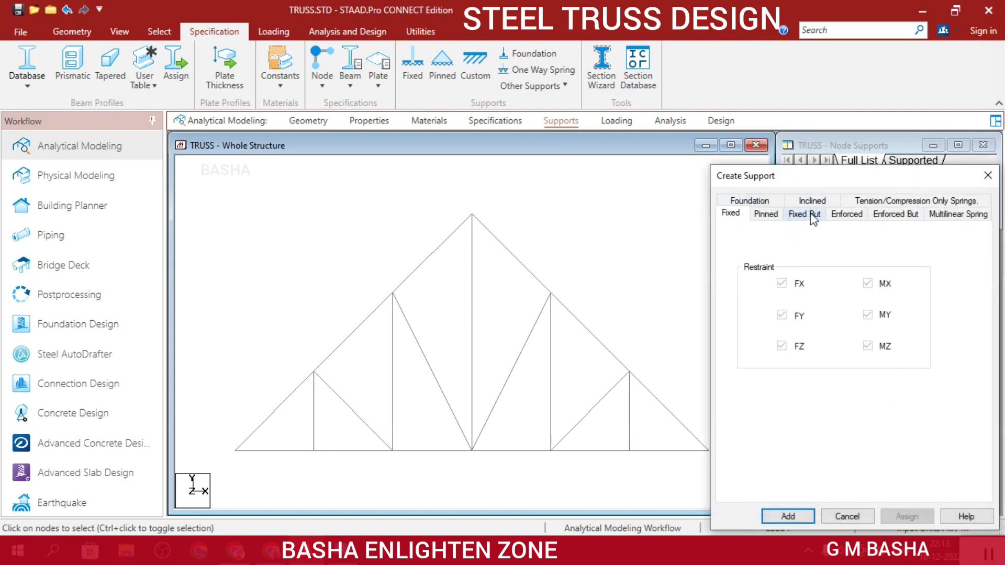
pyautogui.moveTo(782, 183); pyautogui.dragTo(817, 156)
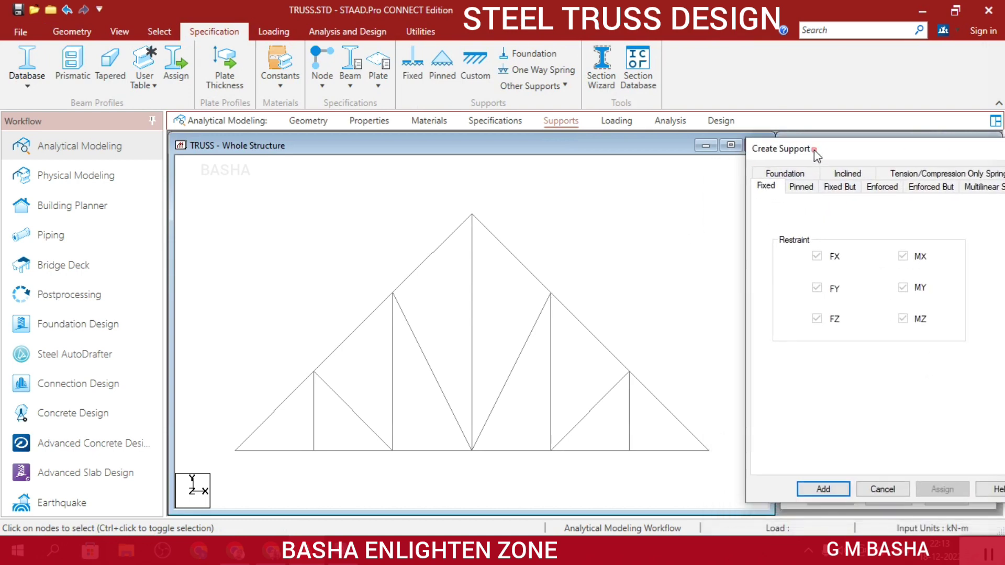
pyautogui.click(800, 187)
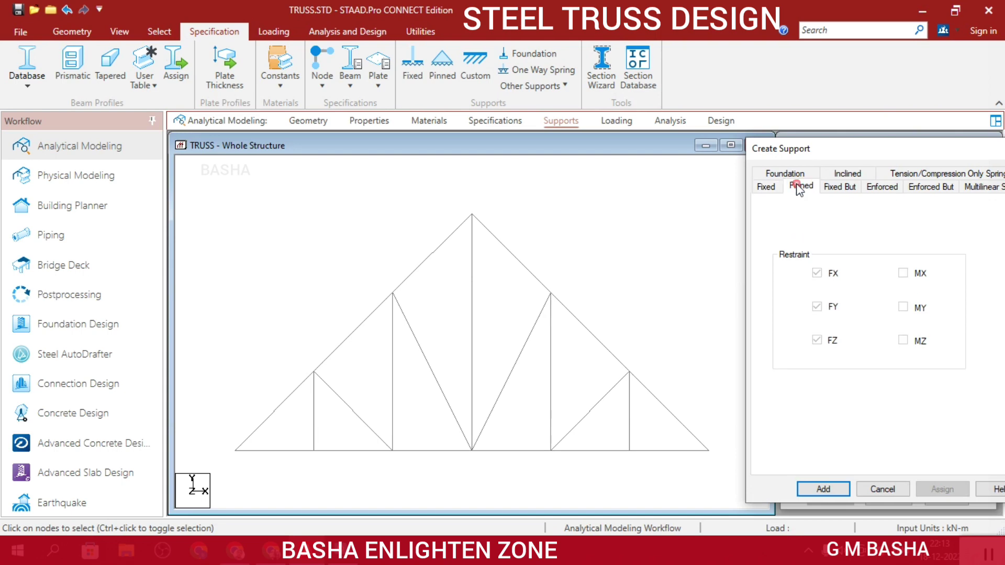
pyautogui.click(822, 489)
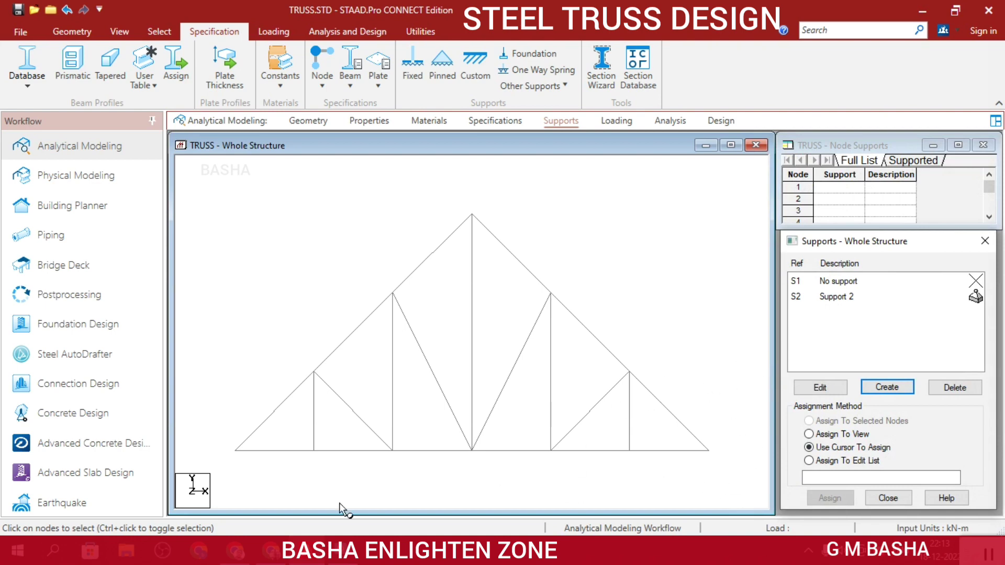
# Assign the pinned support to the two end nodes of the truss's bottom chord using the cursor
pyautogui.scroll(-1, 419, 461)
pyautogui.click(848, 298)
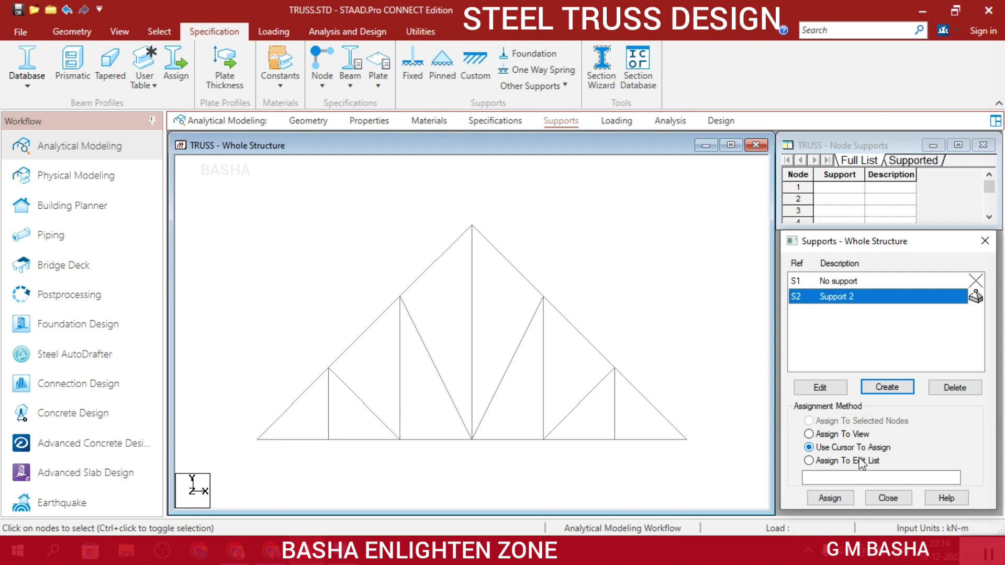
pyautogui.click(831, 499)
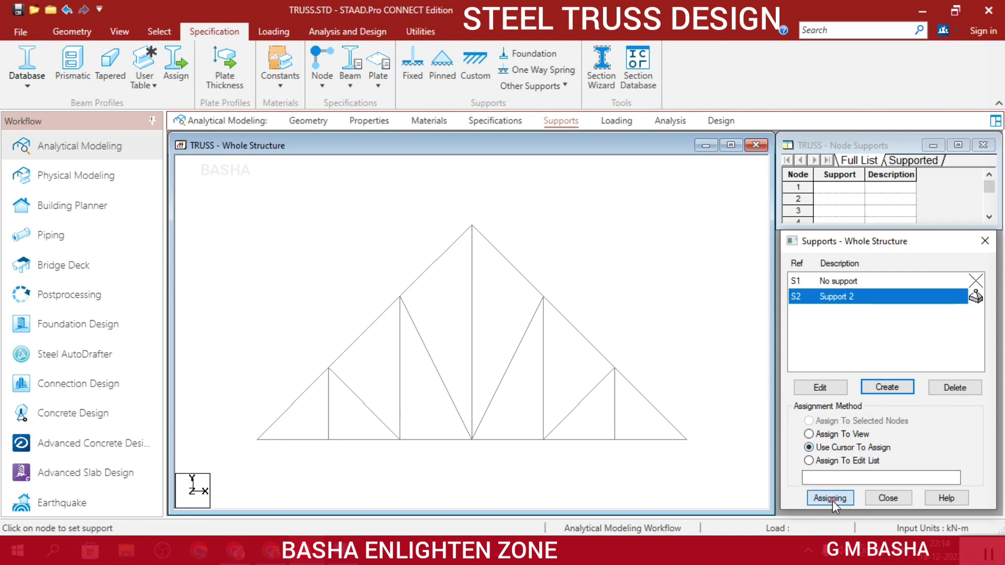
pyautogui.click(689, 445)
pyautogui.click(257, 445)
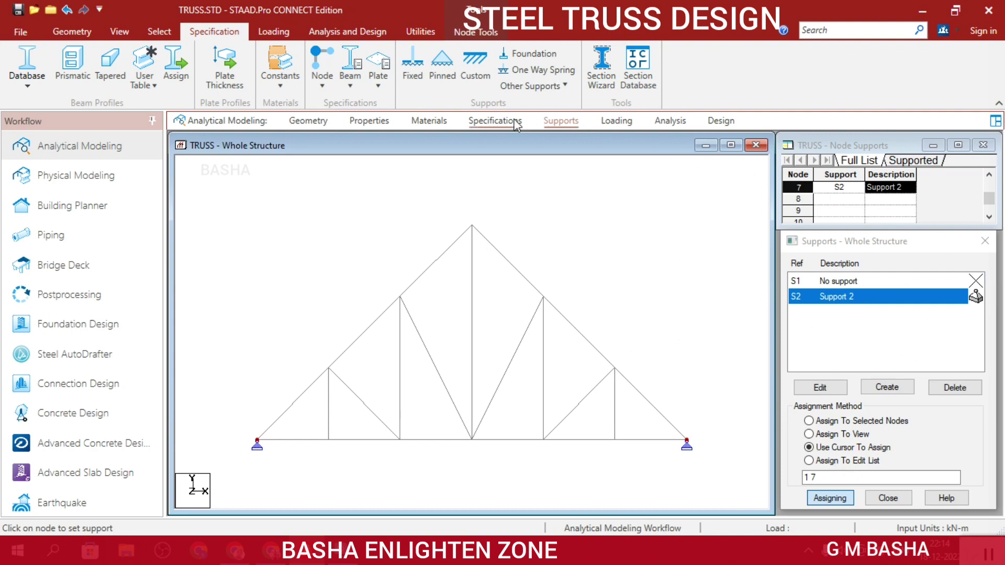
# Open the steel section database for member properties and expand the Indian profile tables
pyautogui.click(369, 121)
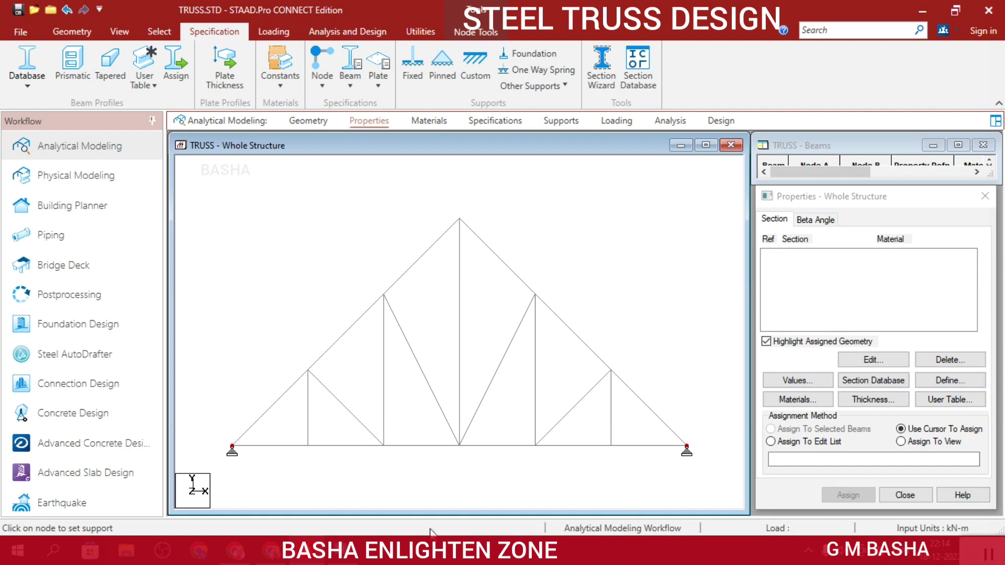
pyautogui.click(874, 382)
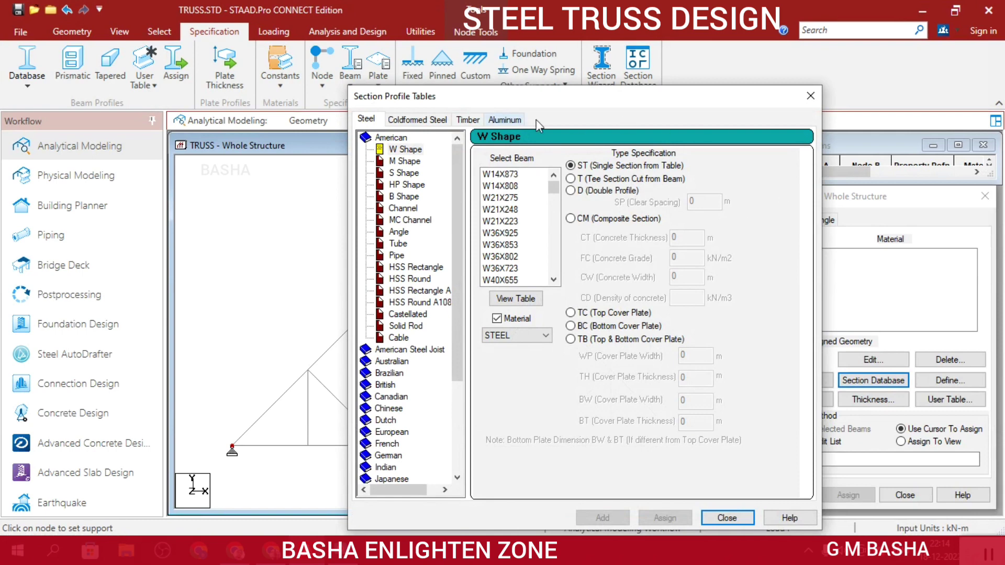
pyautogui.moveTo(640, 104); pyautogui.dragTo(686, 78)
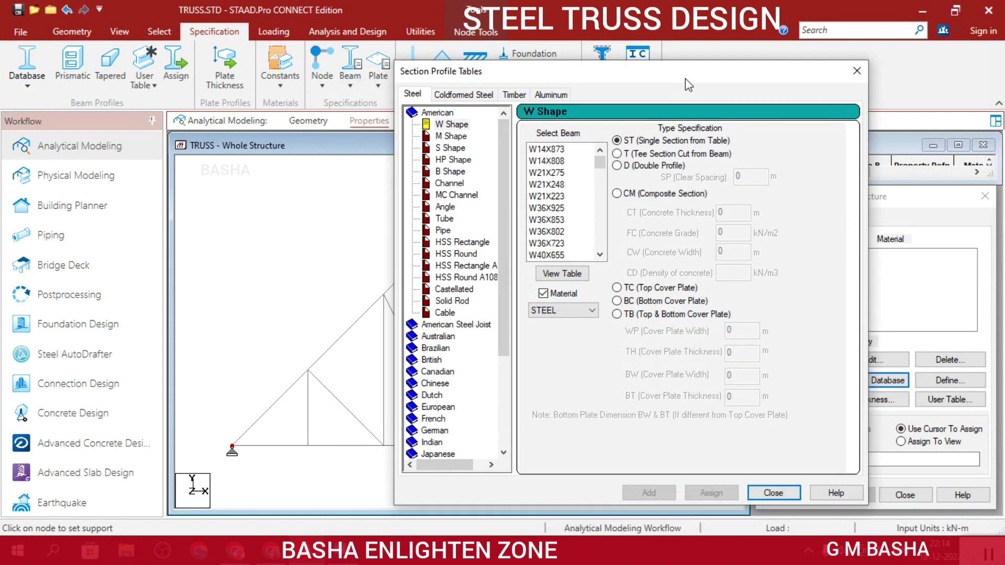
pyautogui.moveTo(756, 70); pyautogui.dragTo(637, 45)
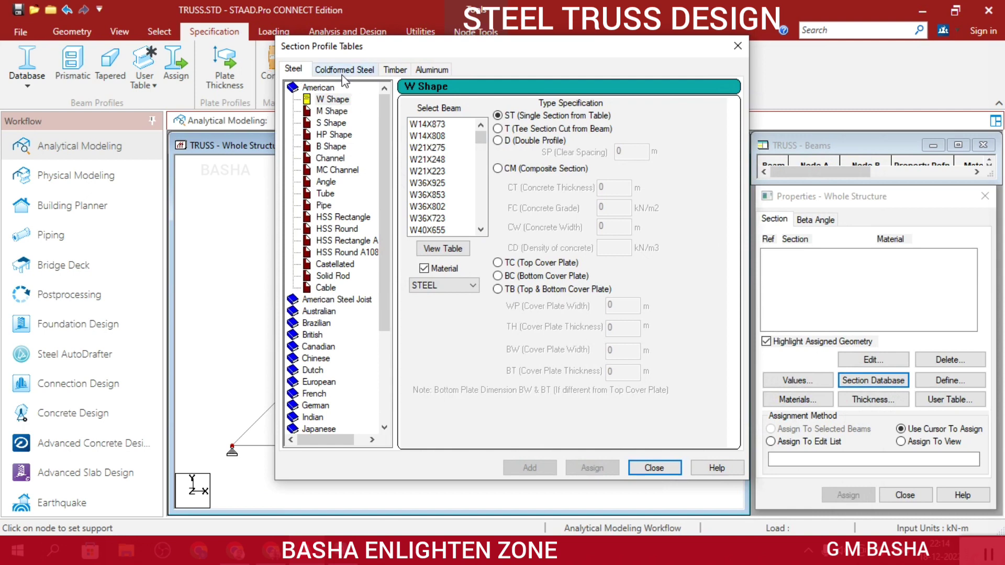
pyautogui.scroll(-2, 338, 289)
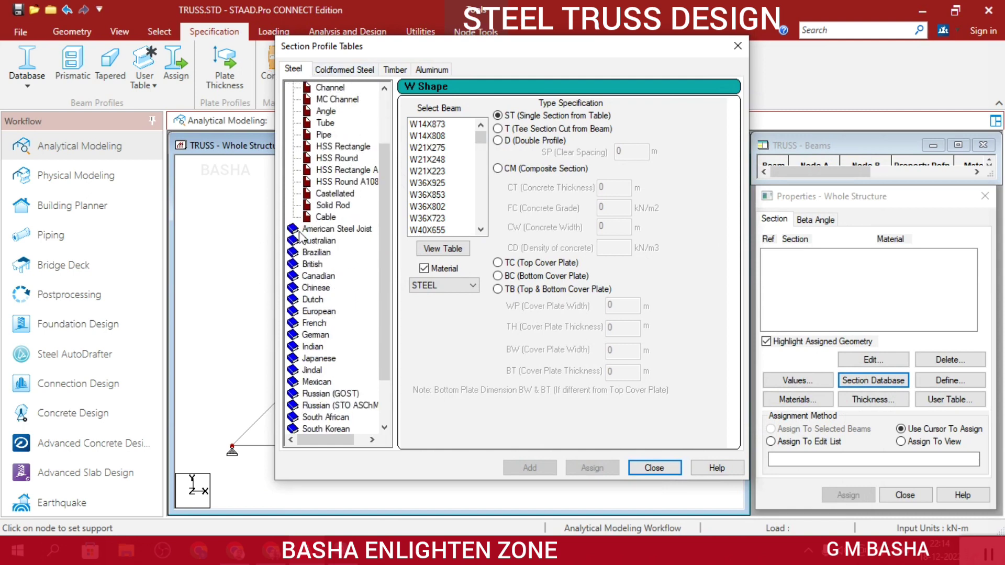
pyautogui.doubleClick(314, 347)
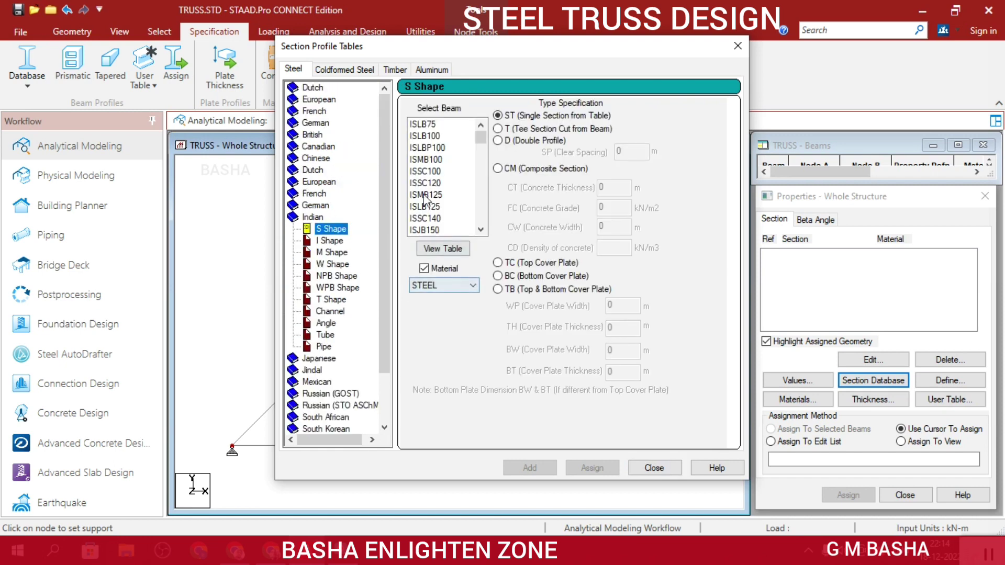
# Add the Indian angle ISA150x150x10 as a single steel section from the table to the model's properties
pyautogui.click(321, 325)
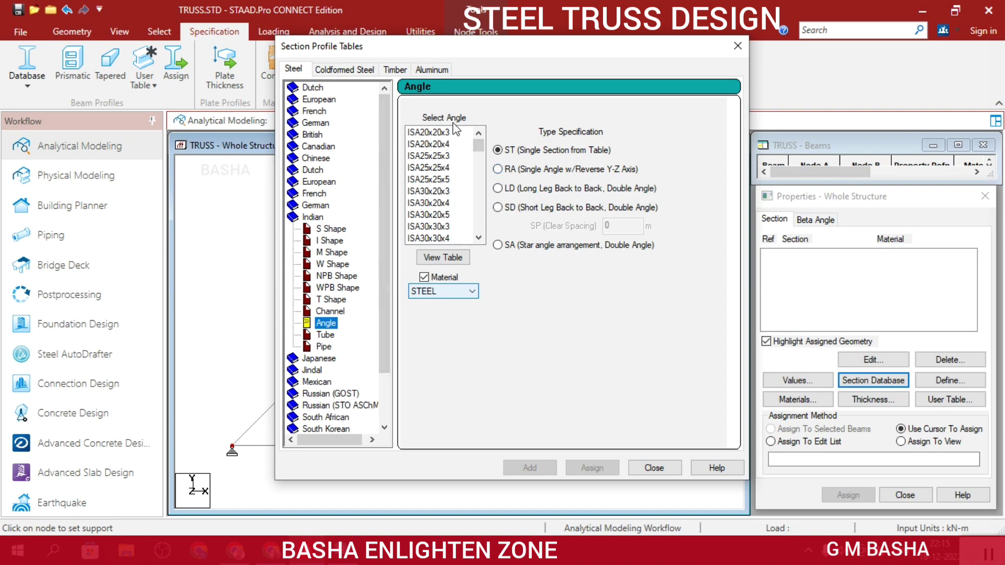
pyautogui.click(479, 207)
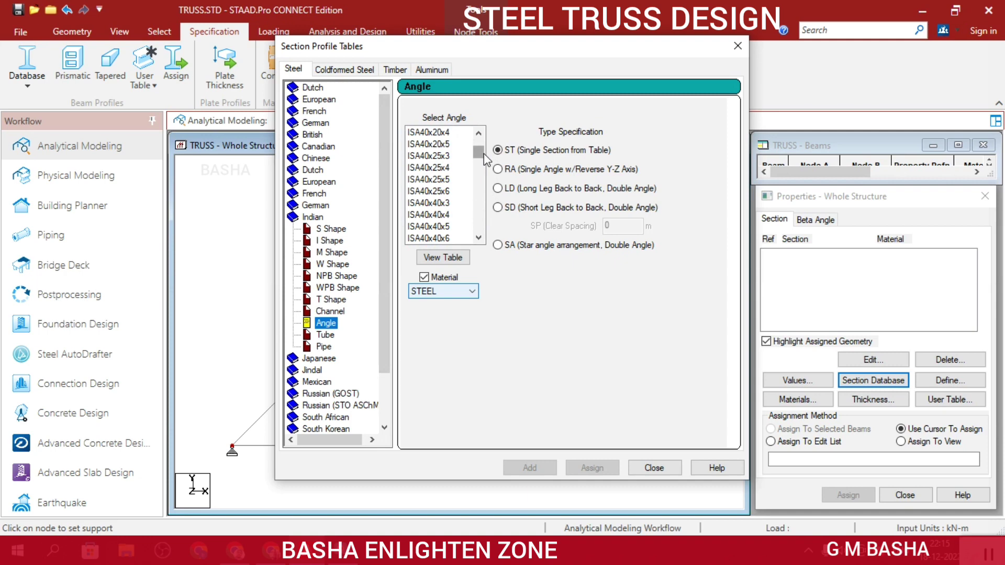
pyautogui.moveTo(478, 210); pyautogui.dragTo(478, 222)
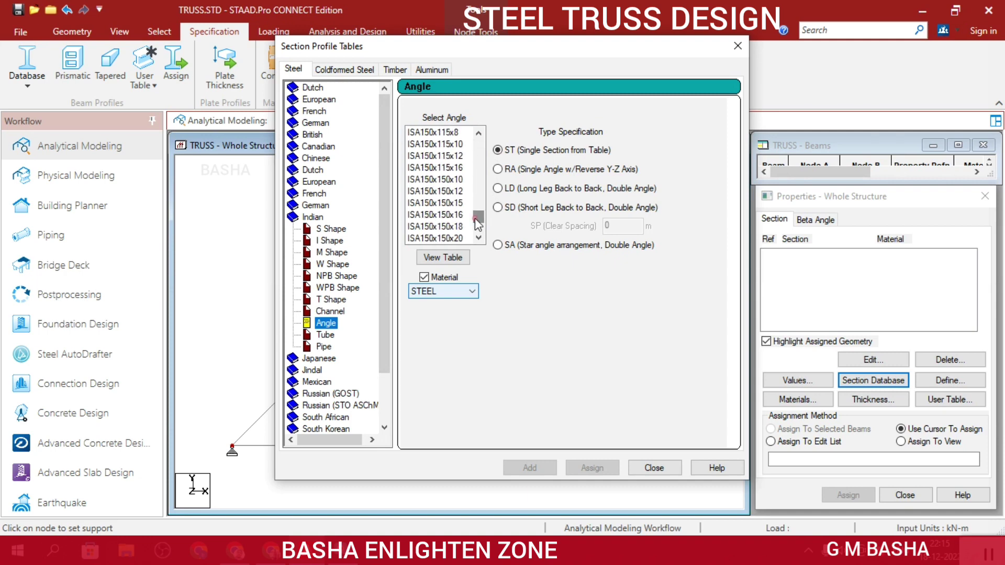
pyautogui.click(461, 181)
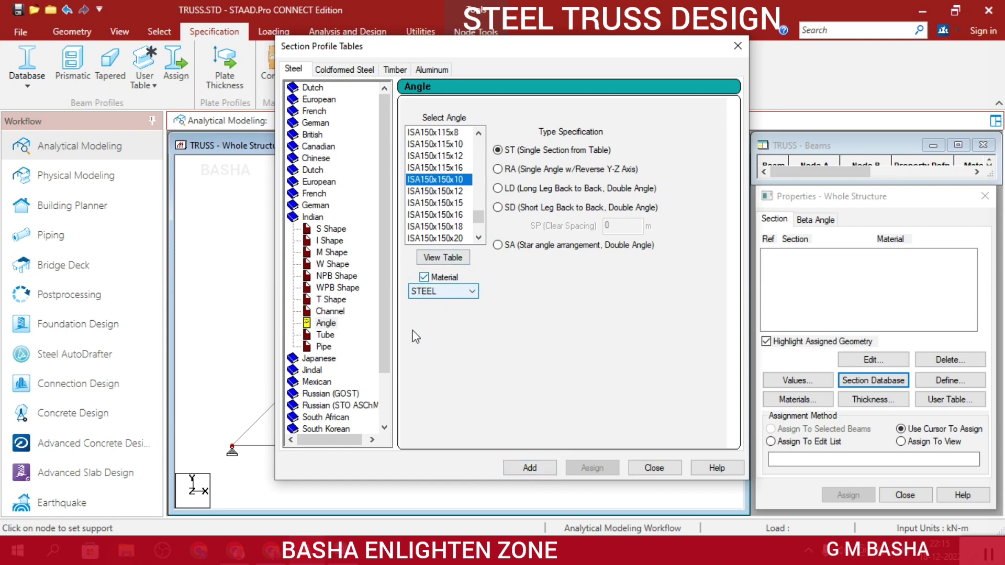
pyautogui.click(539, 469)
pyautogui.click(654, 469)
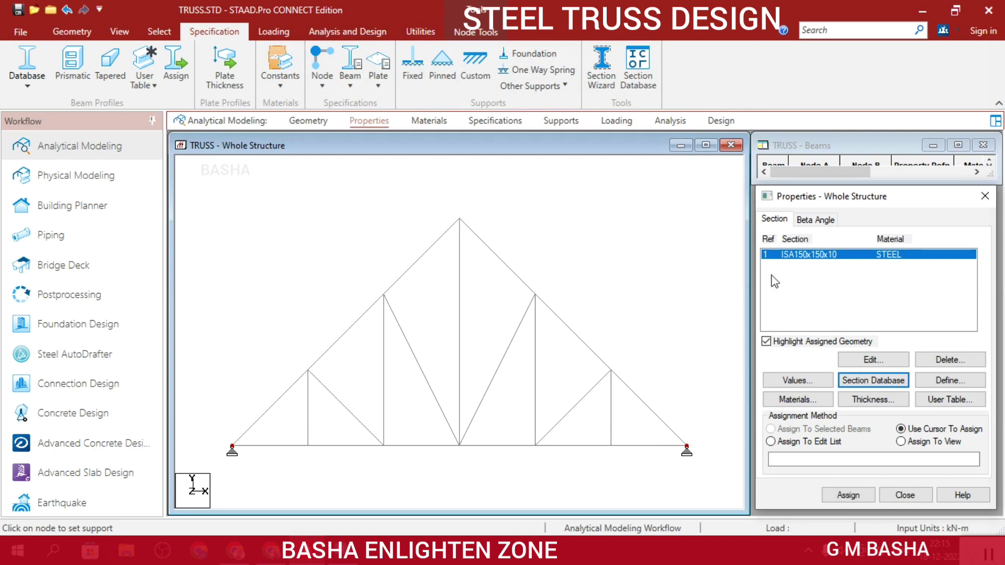
# Assign the ISA150x150x10 section to all truss members with the Assign To View method
pyautogui.click(797, 260)
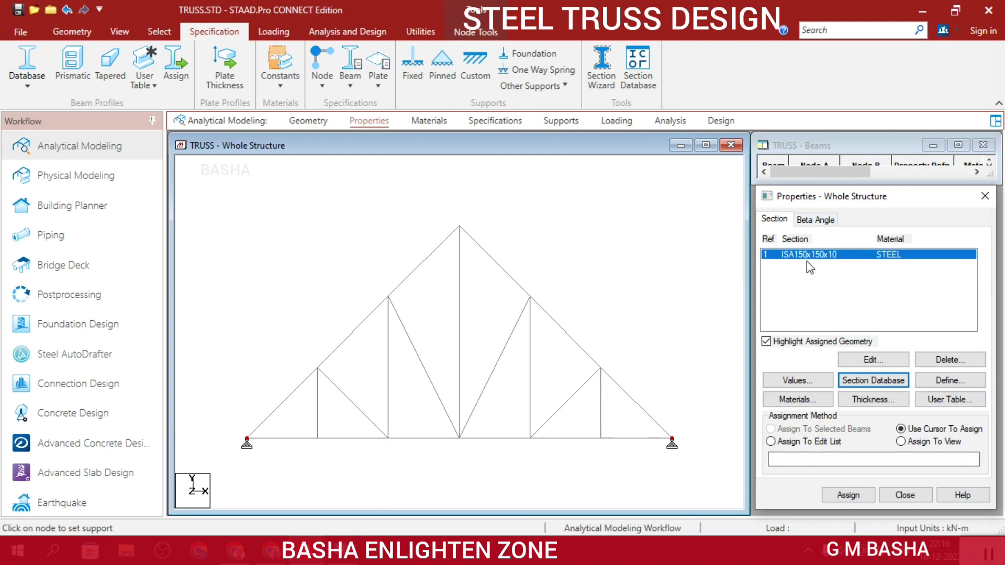
pyautogui.click(925, 444)
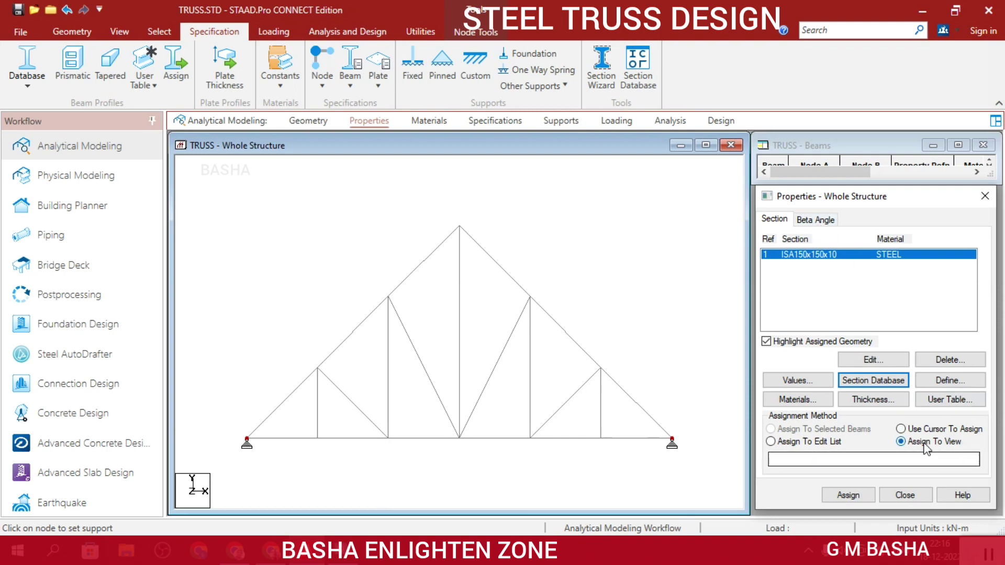
pyautogui.click(848, 495)
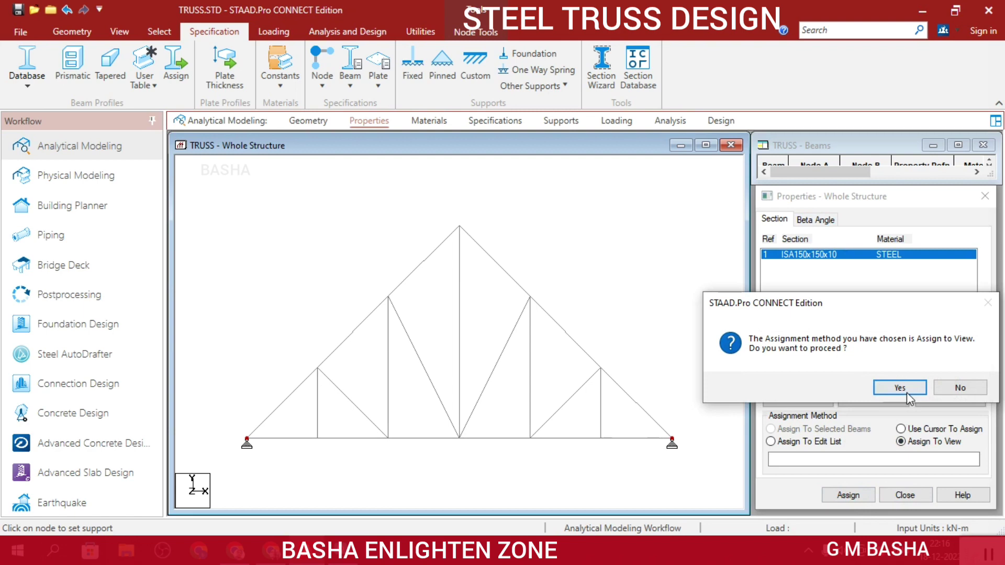
pyautogui.click(898, 386)
pyautogui.scroll(-1, 371, 335)
# Inspect the truss with its angle sections in a 3D rendering, then return to the whole structure and clear the selection
pyautogui.click(111, 34)
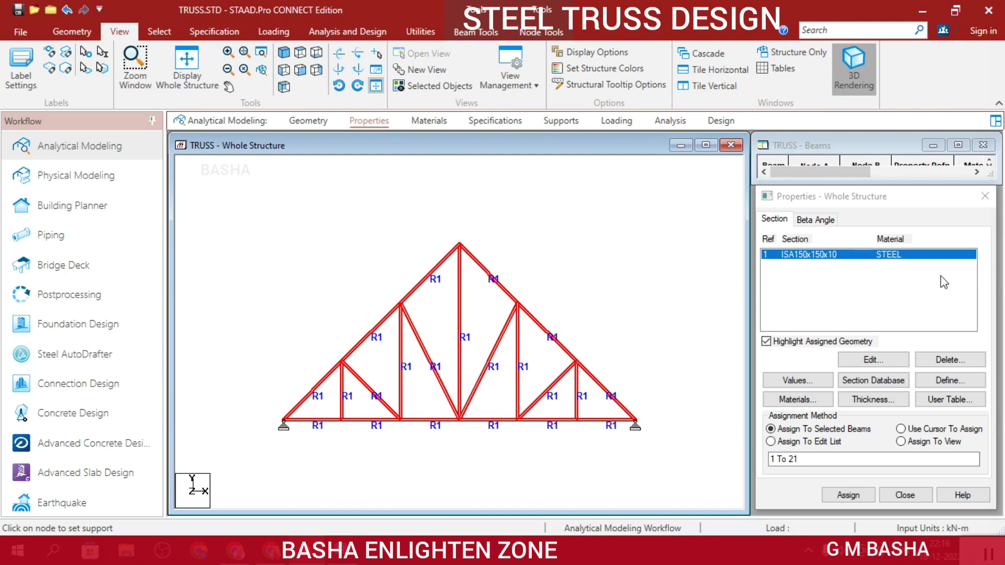
pyautogui.moveTo(652, 345); pyautogui.dragTo(531, 350)
pyautogui.click(589, 206)
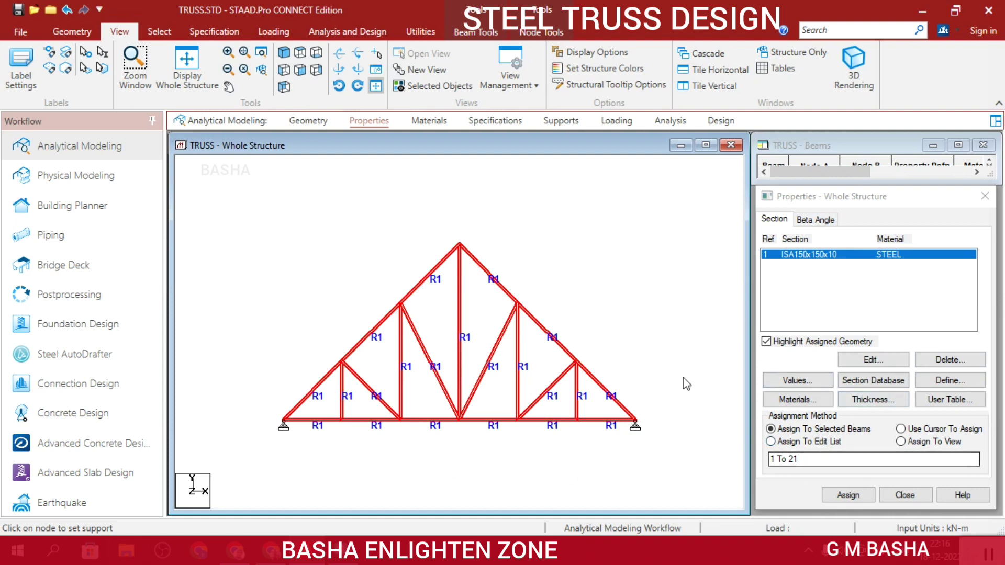
pyautogui.scroll(-1, 610, 343)
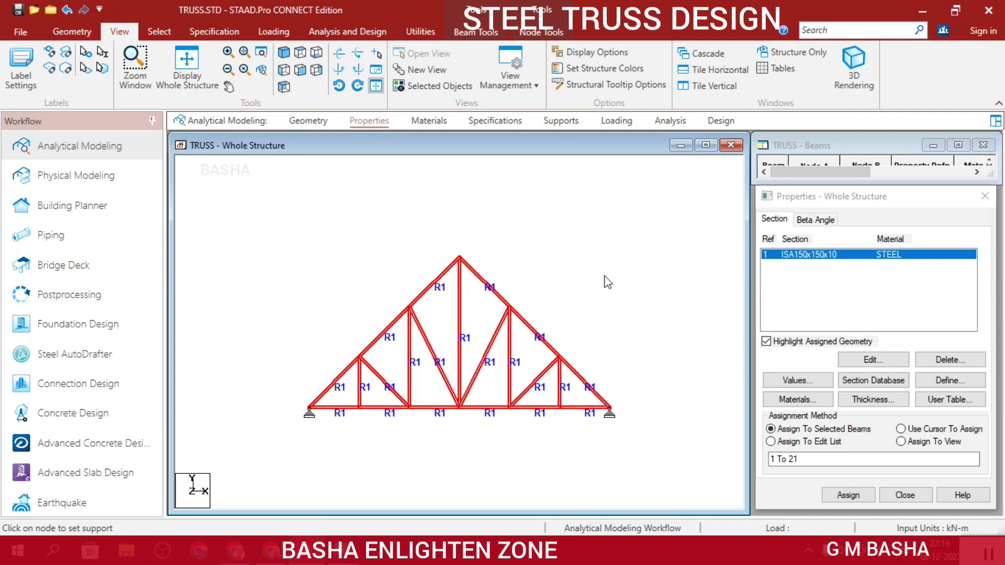
pyautogui.click(606, 273)
# Add primary load case 1 with the Dead loading type and the title DL
pyautogui.click(622, 121)
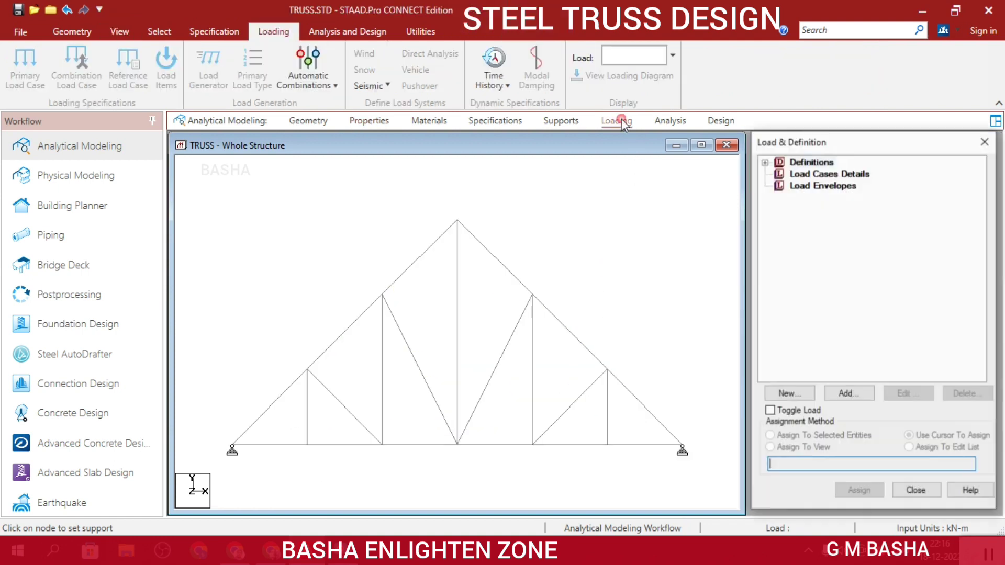
pyautogui.click(802, 174)
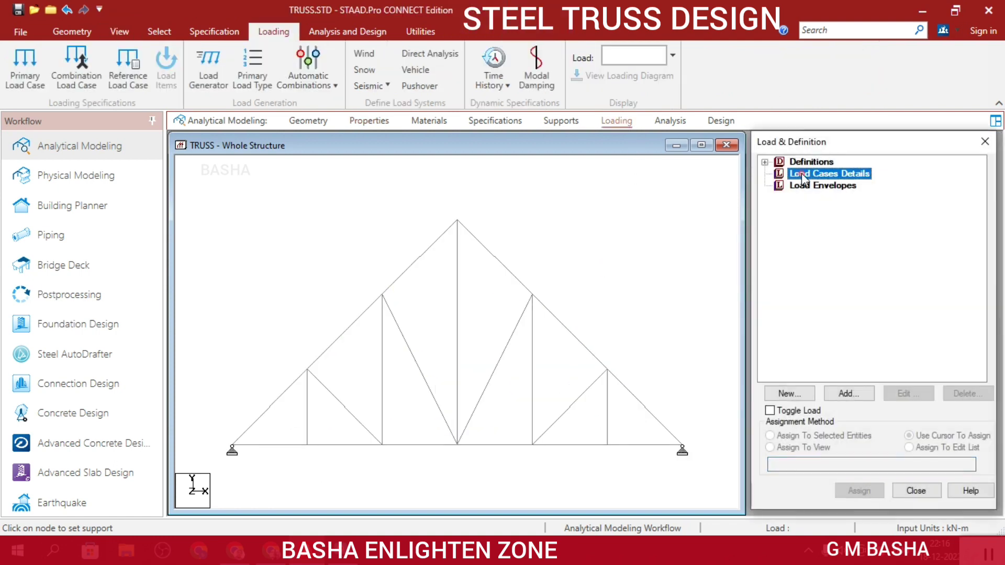
pyautogui.click(849, 394)
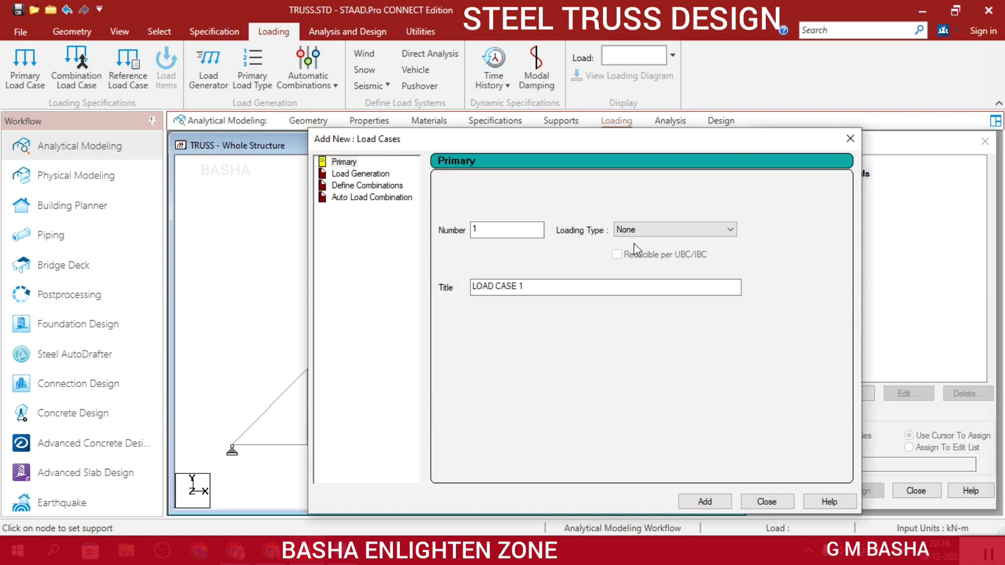
pyautogui.click(665, 230)
pyautogui.click(661, 247)
pyautogui.moveTo(610, 290); pyautogui.dragTo(360, 316)
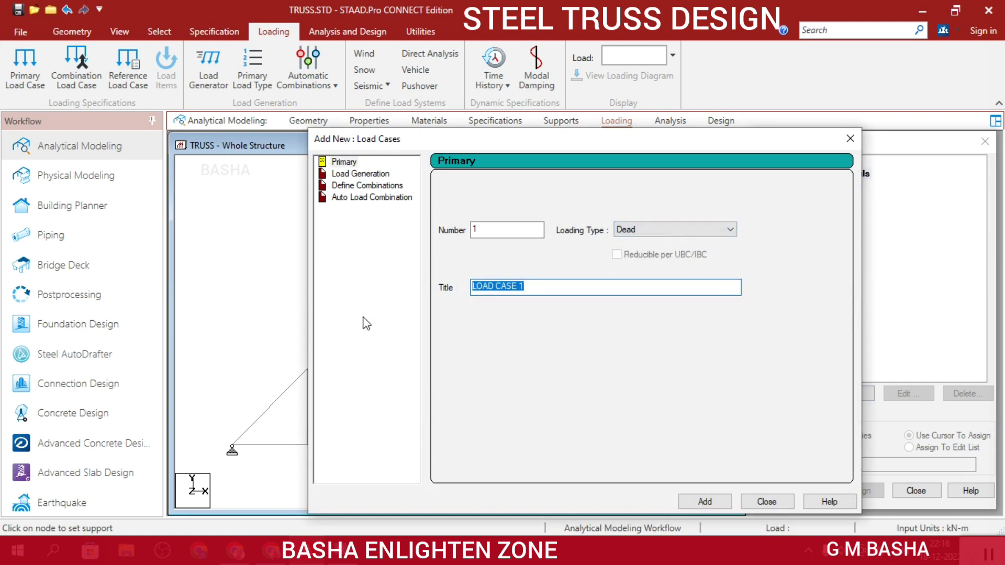
pyautogui.write('DL')
pyautogui.click(704, 503)
pyautogui.click(756, 501)
# Add primary load case 2 with the Live loading type and the title LL
pyautogui.click(825, 175)
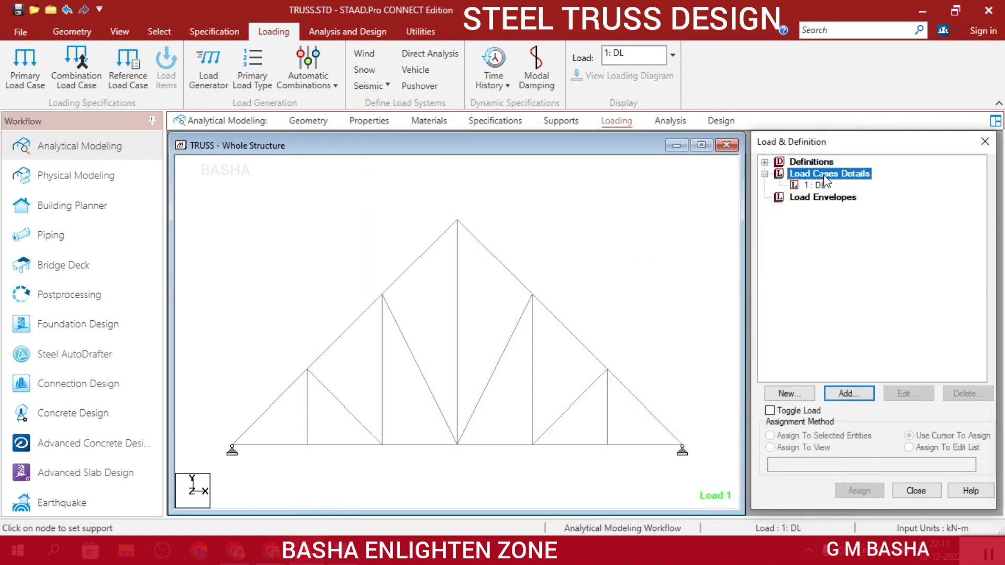
pyautogui.click(849, 394)
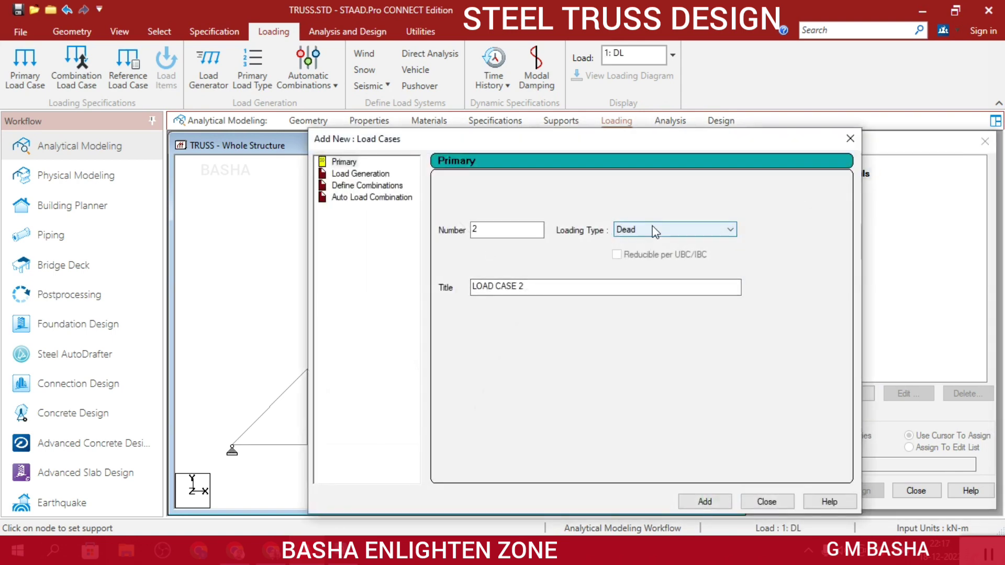
pyautogui.click(655, 232)
pyautogui.click(647, 258)
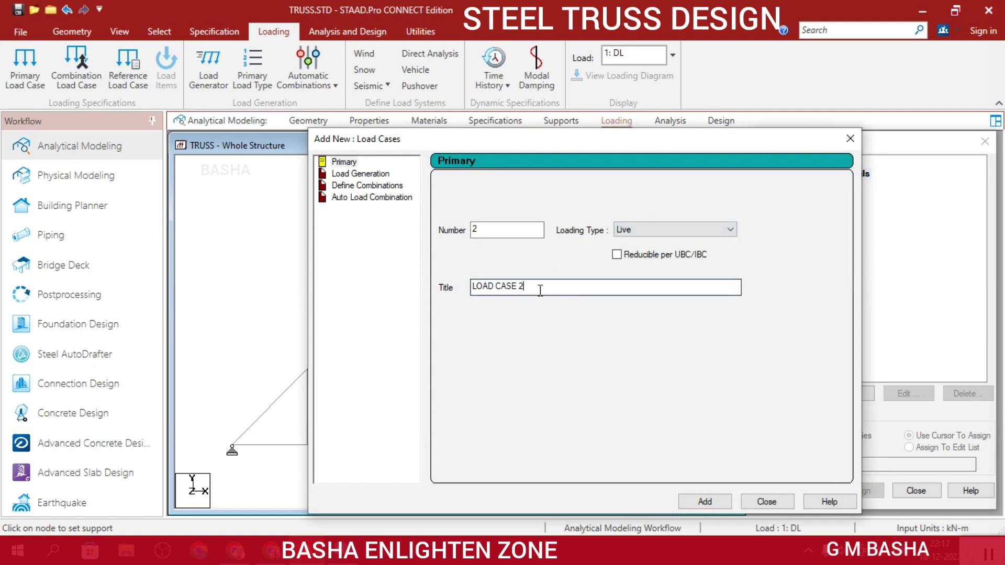
pyautogui.moveTo(566, 290); pyautogui.dragTo(271, 305)
pyautogui.write('LL')
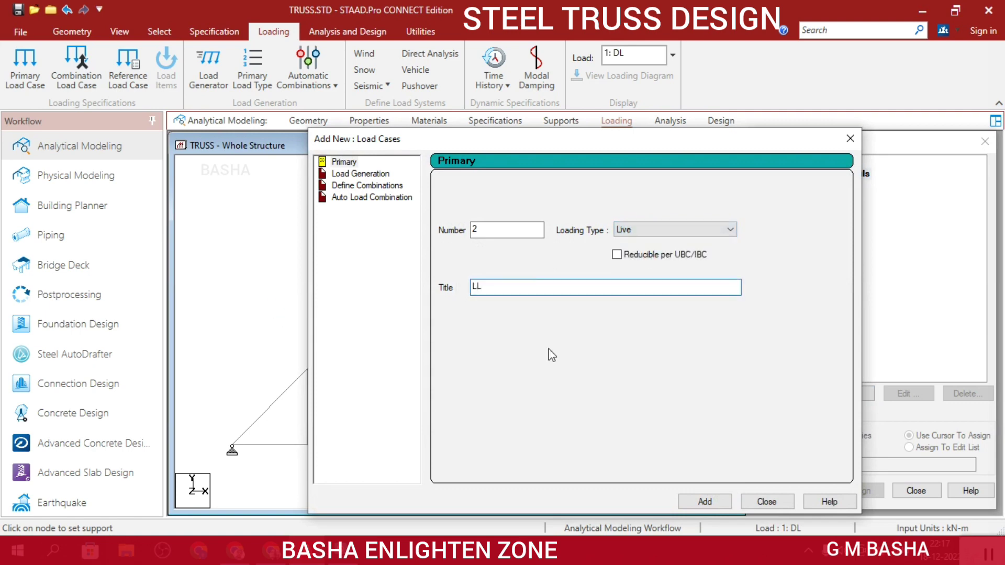
pyautogui.click(687, 501)
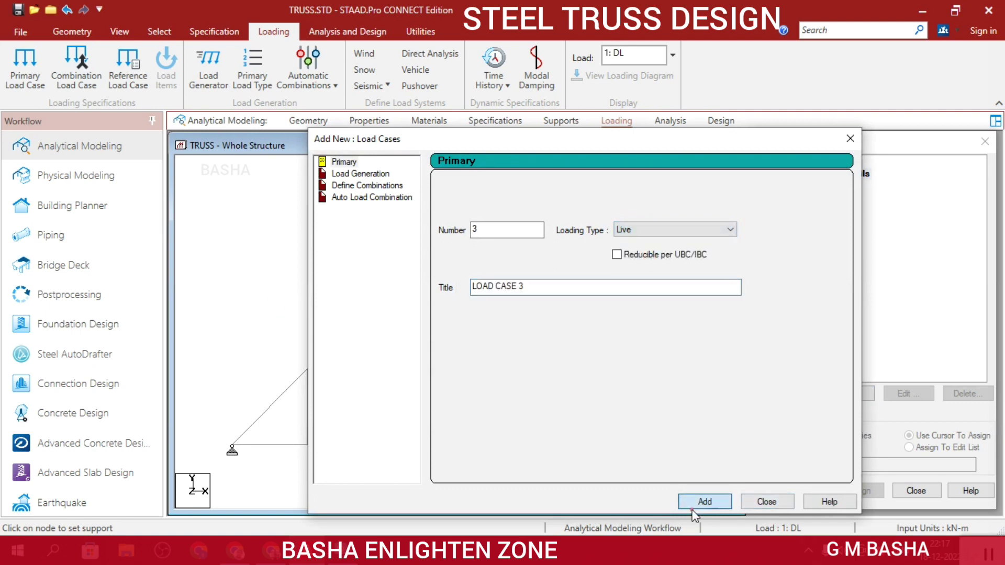
pyautogui.click(764, 502)
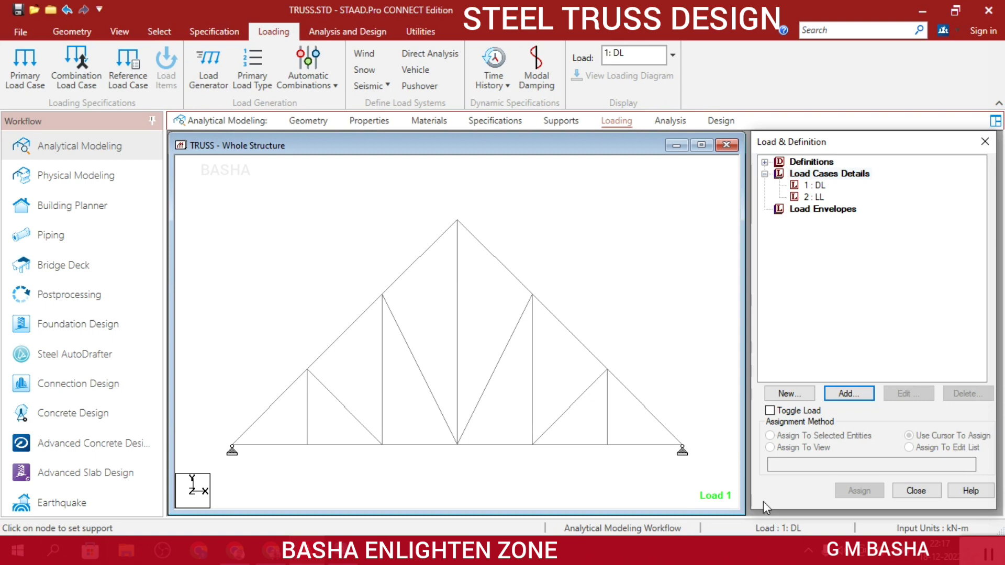
# Add a selfweight load in the Y direction with factor -1 to the DL load case
pyautogui.click(812, 185)
pyautogui.click(867, 392)
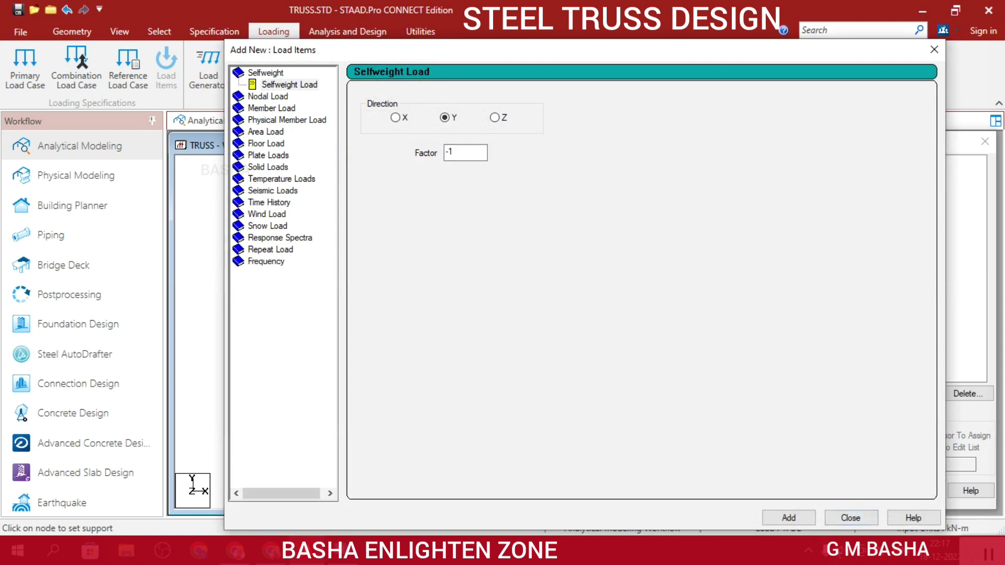
pyautogui.click(791, 519)
pyautogui.click(850, 518)
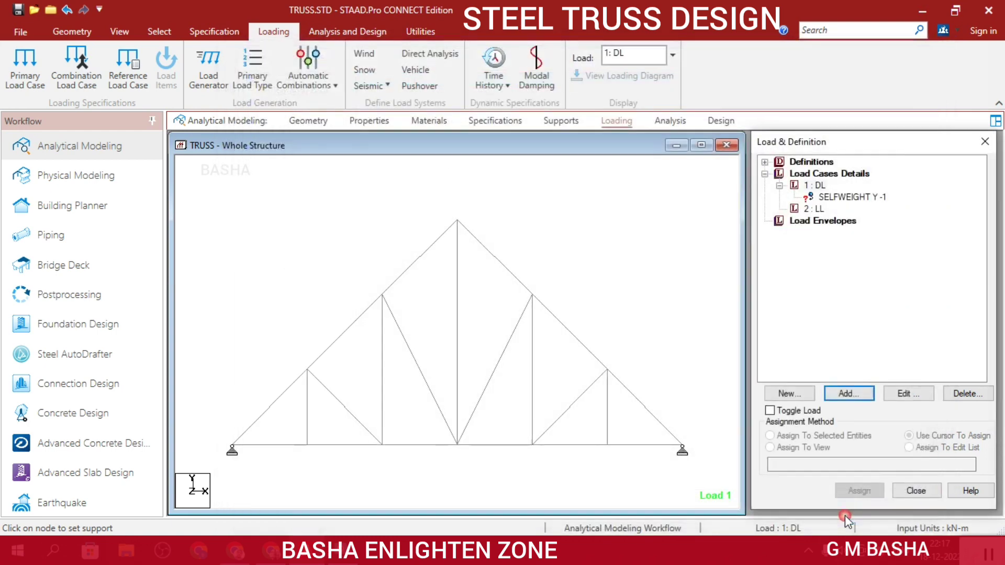
# Add a nodal load with Fy of -15 kN to the LL load case
pyautogui.click(814, 208)
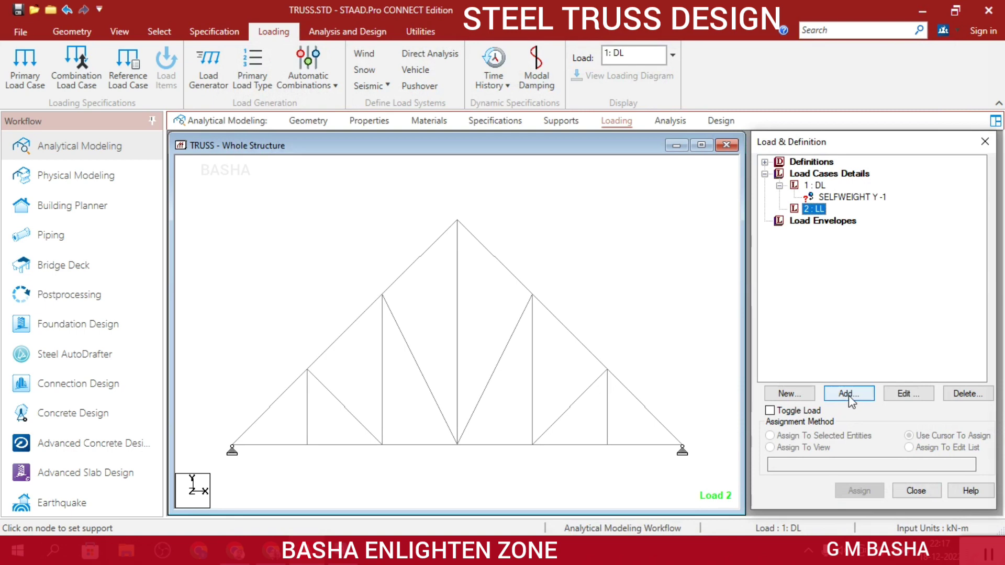
pyautogui.click(848, 393)
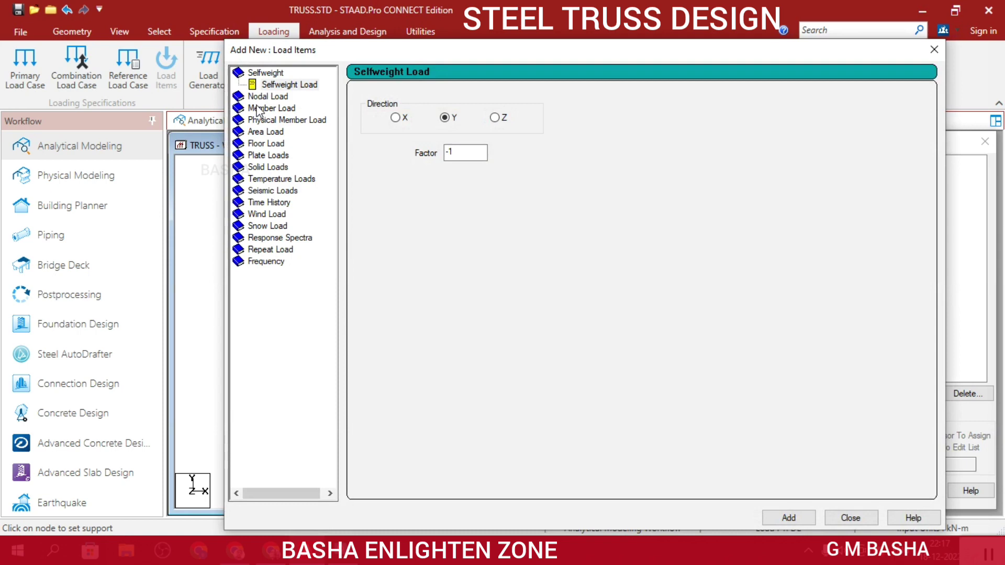
pyautogui.moveTo(525, 54); pyautogui.dragTo(680, 52)
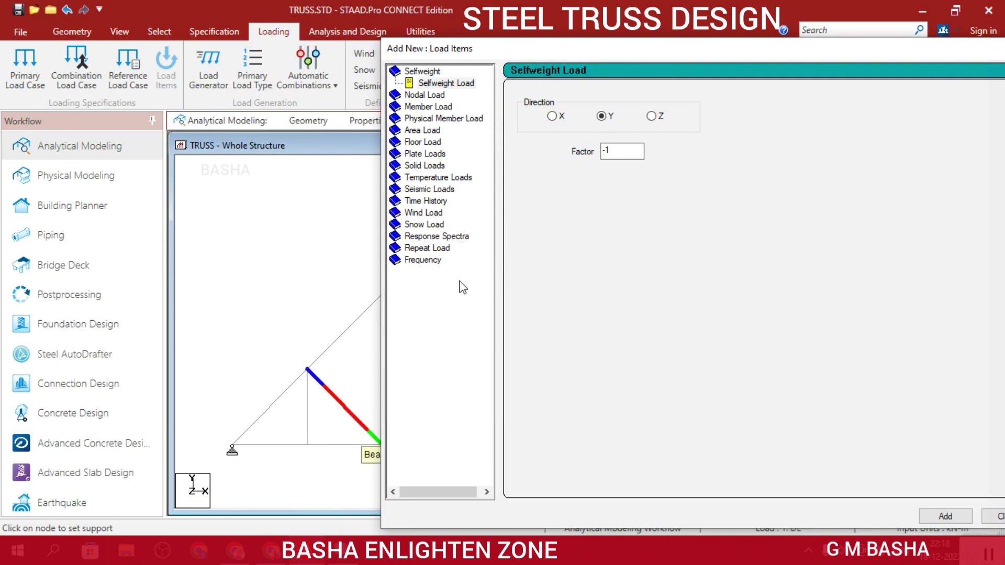
pyautogui.click(434, 96)
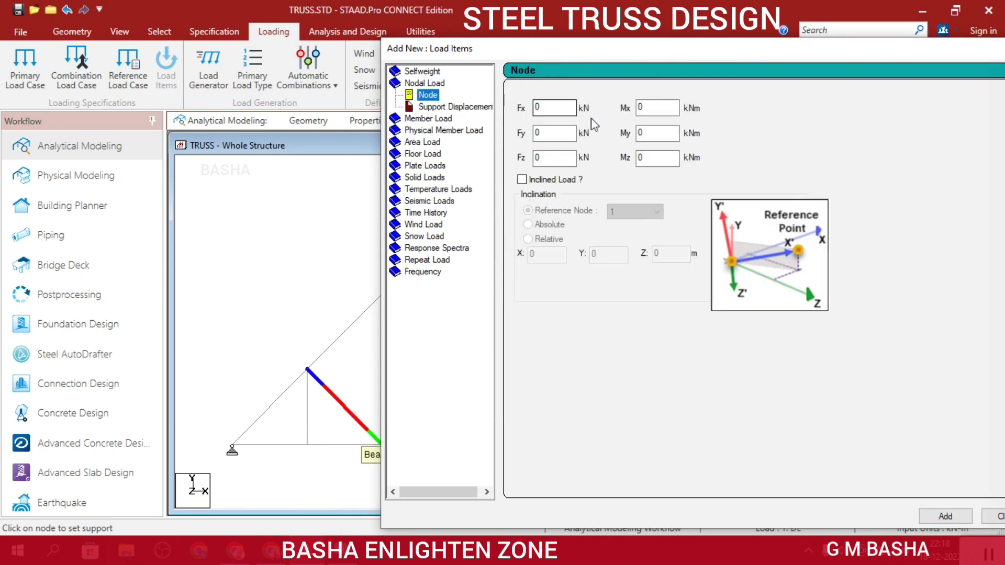
pyautogui.click(538, 131)
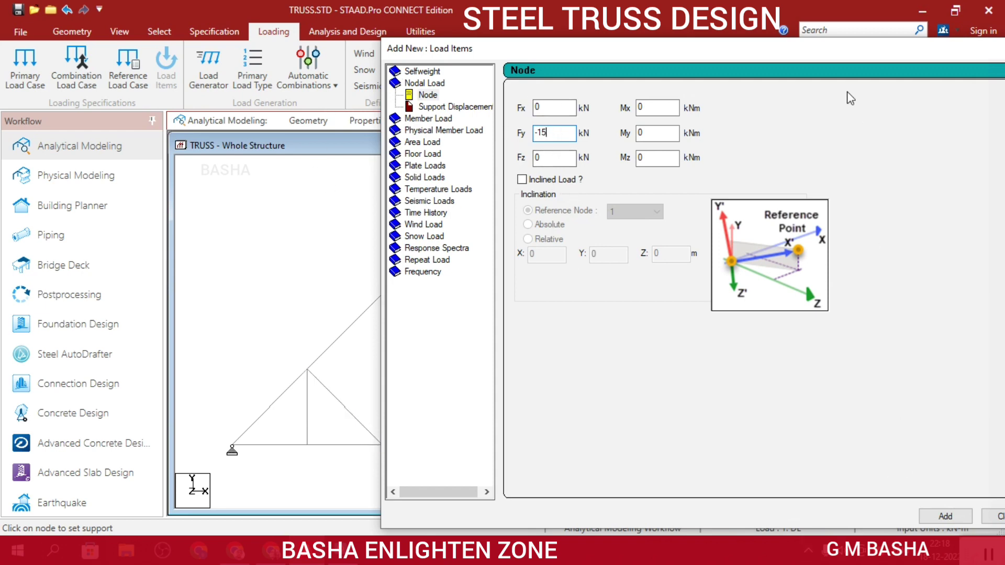
pyautogui.moveTo(835, 44); pyautogui.dragTo(663, 7)
pyautogui.click(773, 480)
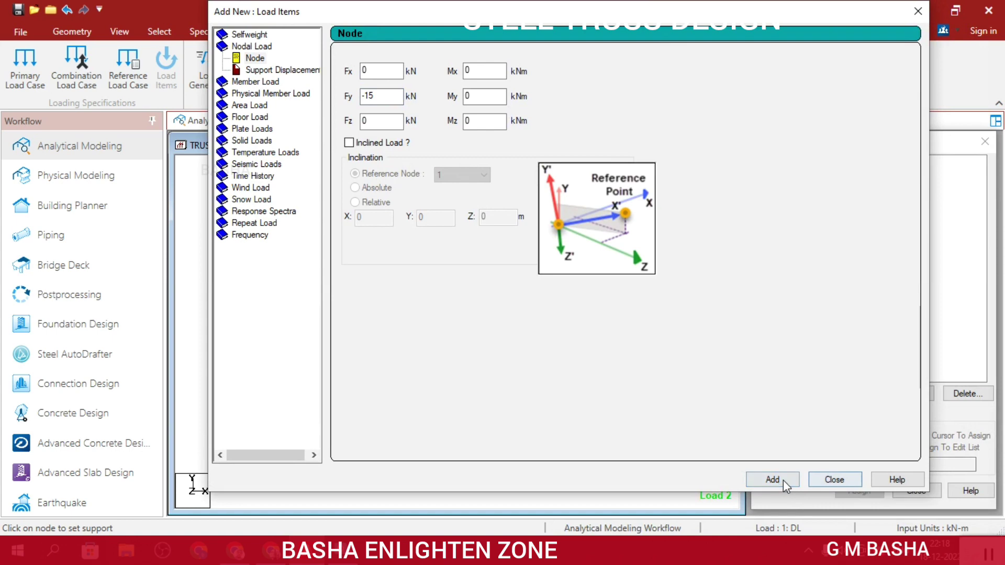
pyautogui.click(827, 481)
# Assign the DL selfweight load to the whole truss with the Assign To View method
pyautogui.click(853, 197)
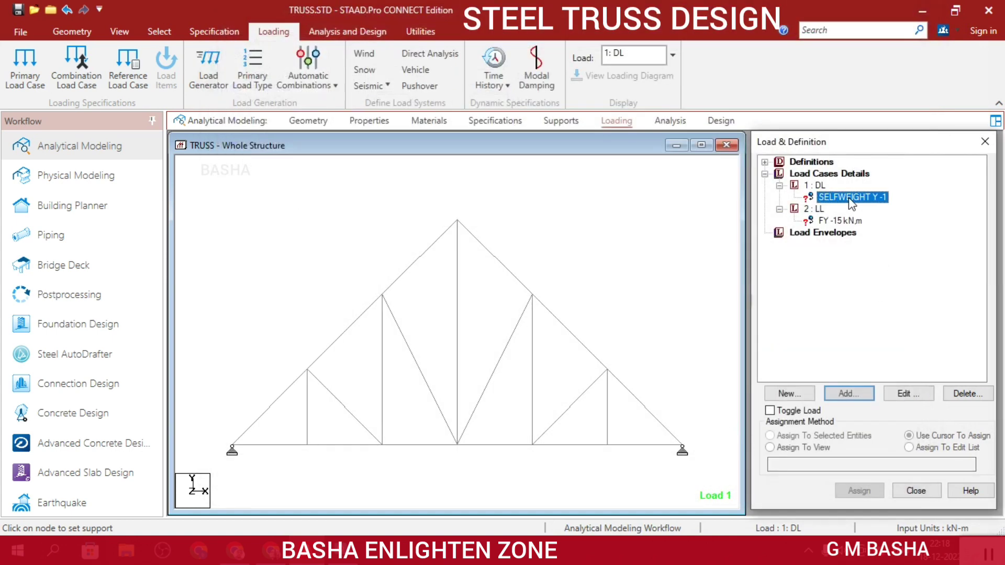
pyautogui.click(770, 448)
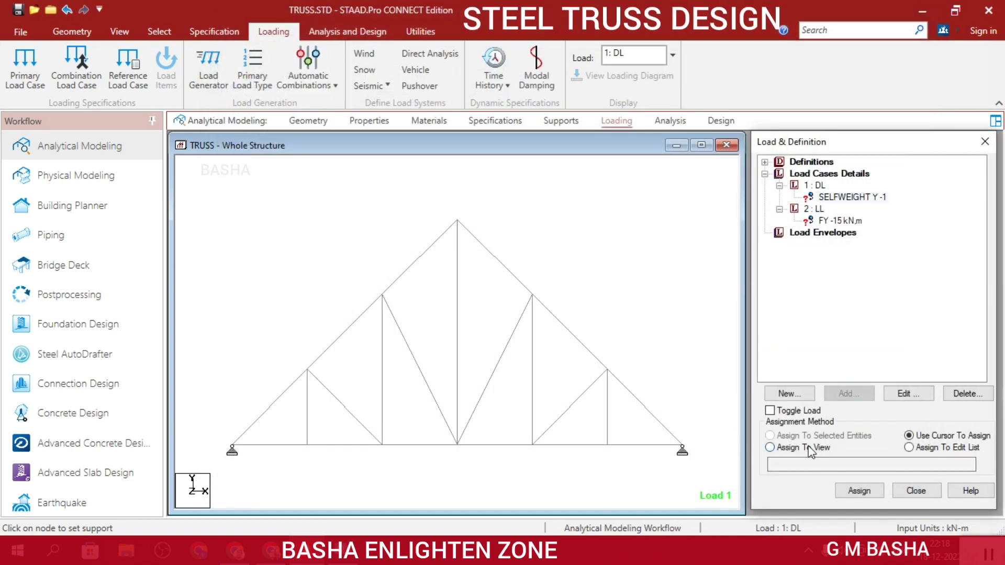
pyautogui.click(859, 490)
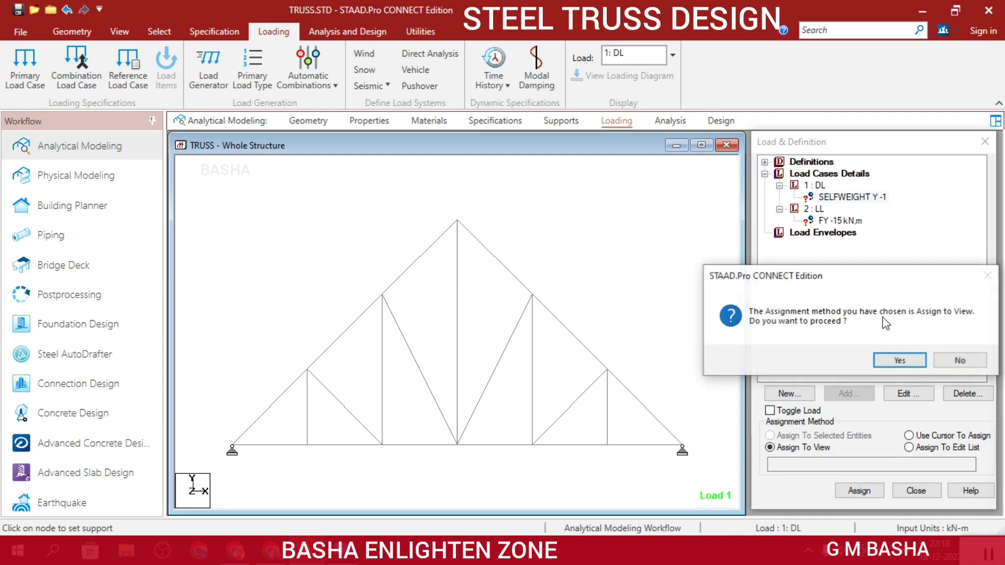
pyautogui.click(895, 359)
# Assign the -15 kN Fy nodal load with the cursor to all seven top chord nodes, including both support nodes
pyautogui.click(833, 222)
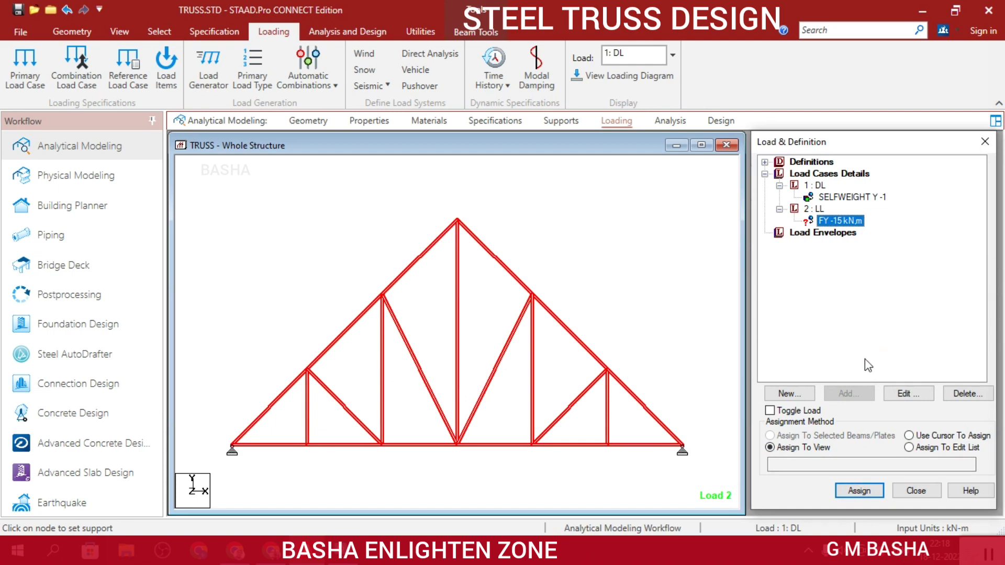
pyautogui.click(590, 263)
pyautogui.click(851, 219)
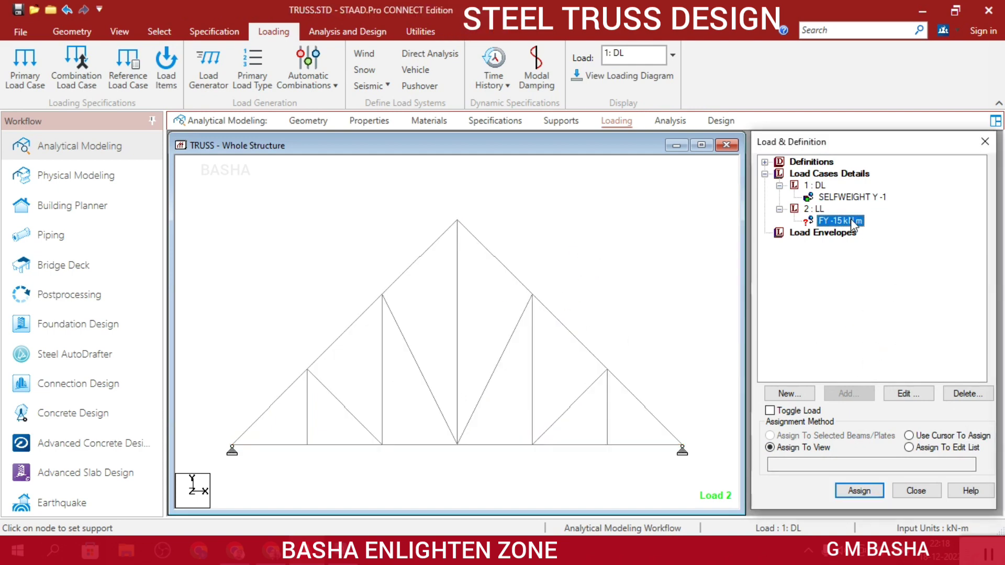
pyautogui.click(952, 439)
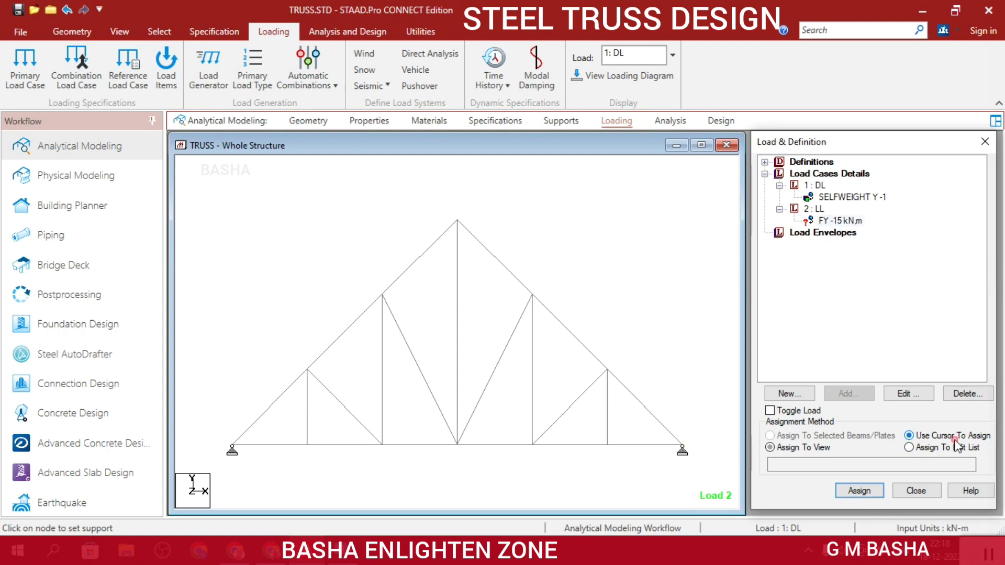
pyautogui.click(859, 490)
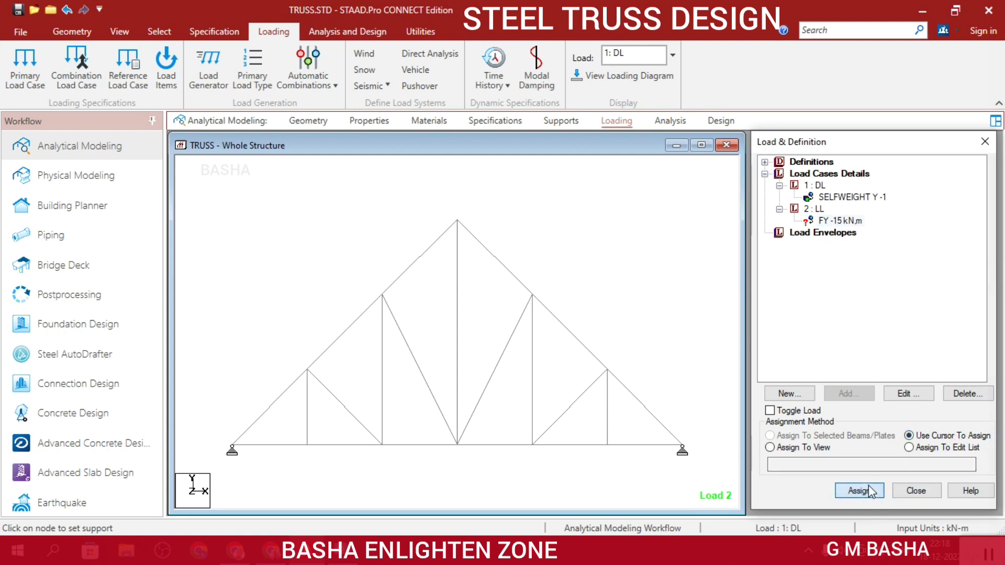
pyautogui.click(458, 221)
pyautogui.click(384, 296)
pyautogui.click(533, 293)
pyautogui.click(308, 371)
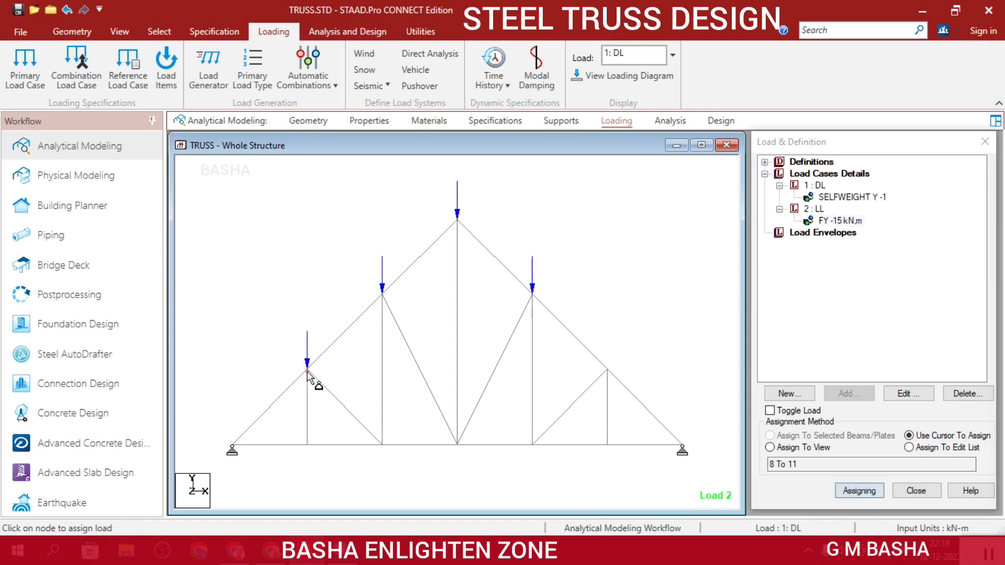
pyautogui.click(609, 369)
pyautogui.click(682, 446)
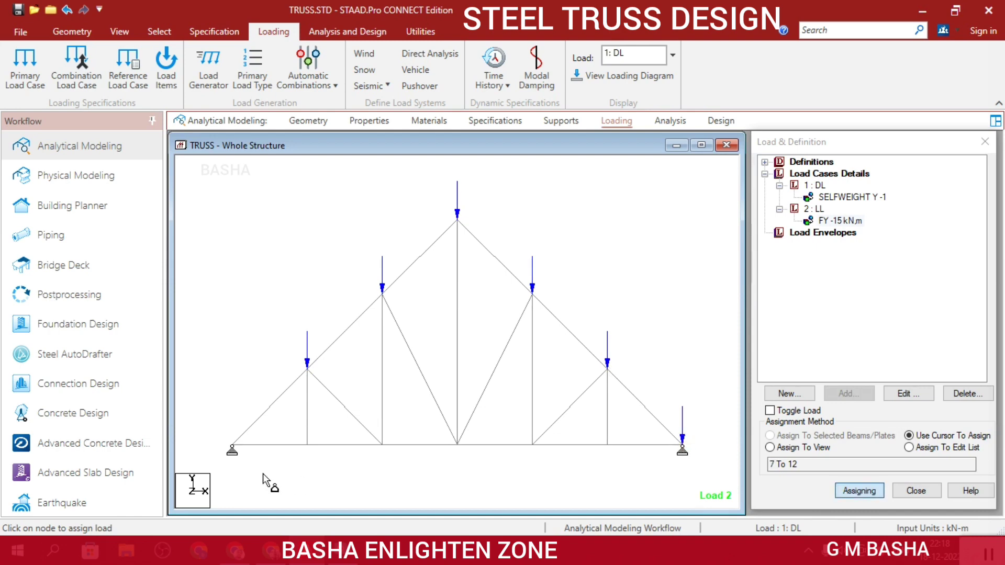
pyautogui.click(232, 446)
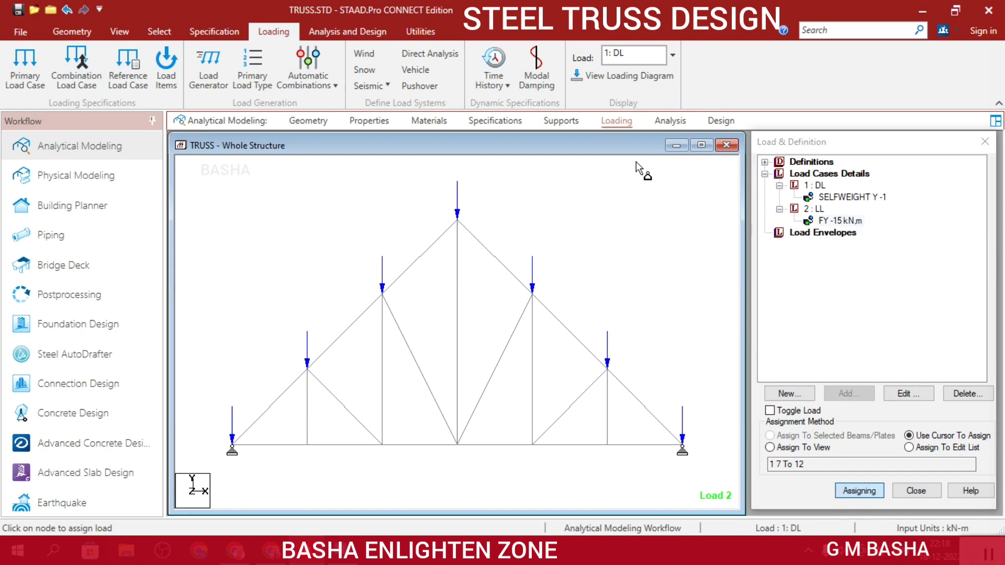
# Add a Perform Analysis command with the print option All
pyautogui.click(667, 128)
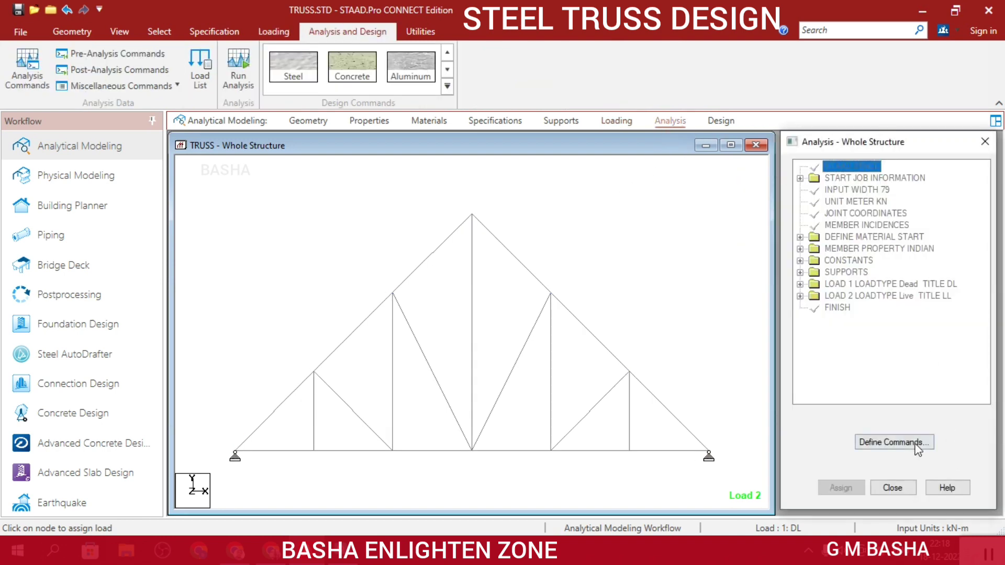
pyautogui.click(917, 448)
pyautogui.click(521, 371)
pyautogui.click(544, 487)
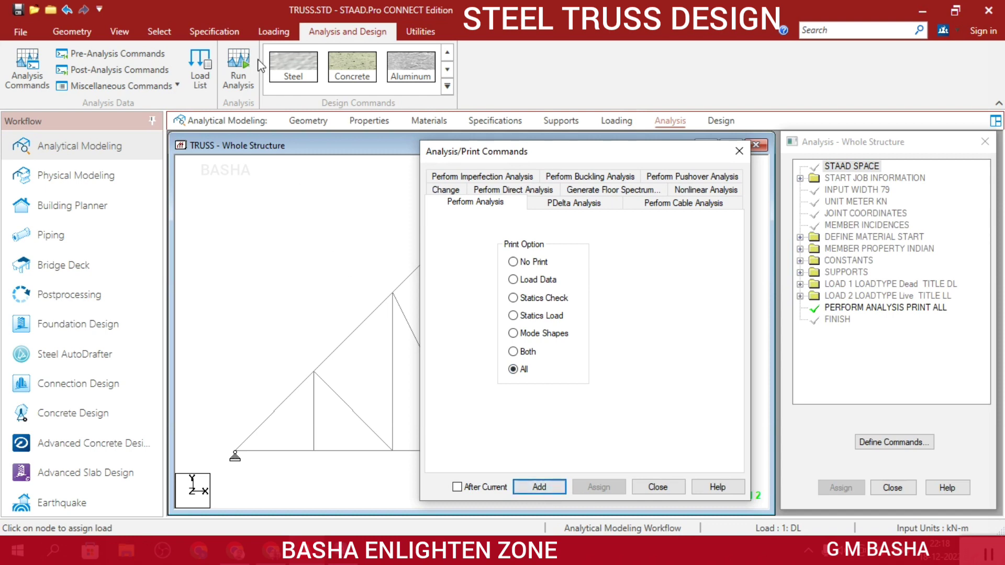
pyautogui.click(668, 492)
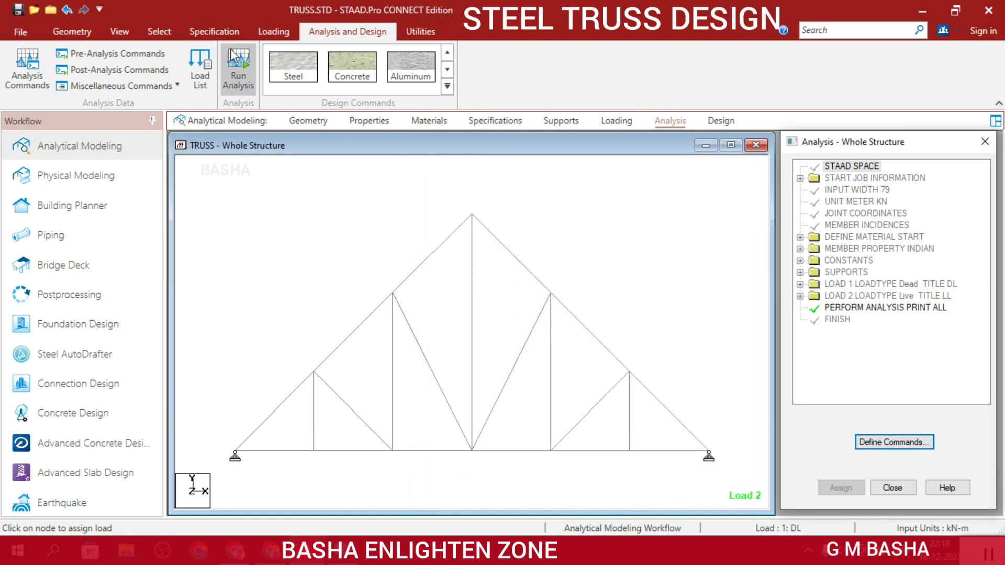
# Save the structure, run the analysis and choose to view the output file on completion
pyautogui.click(238, 70)
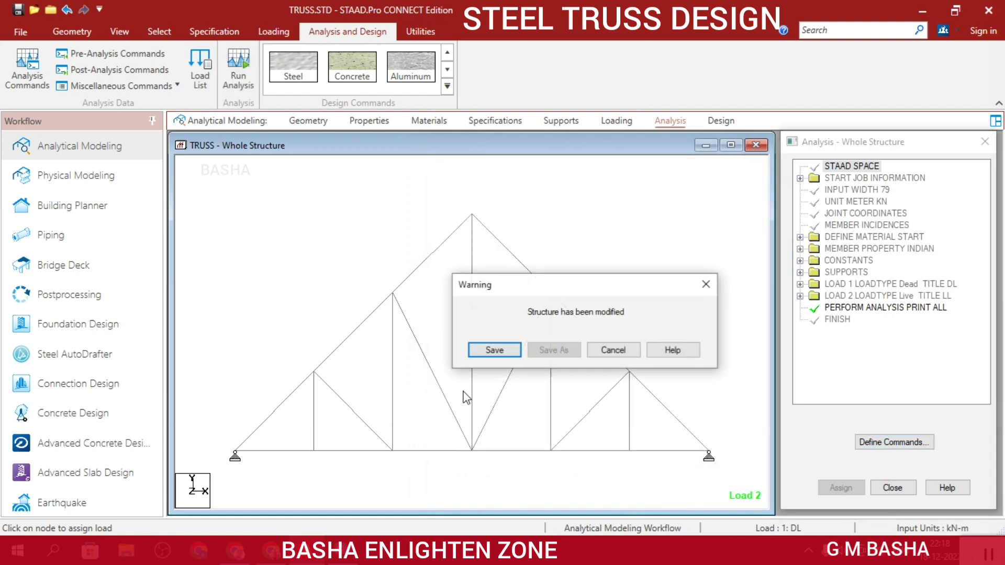
pyautogui.click(511, 350)
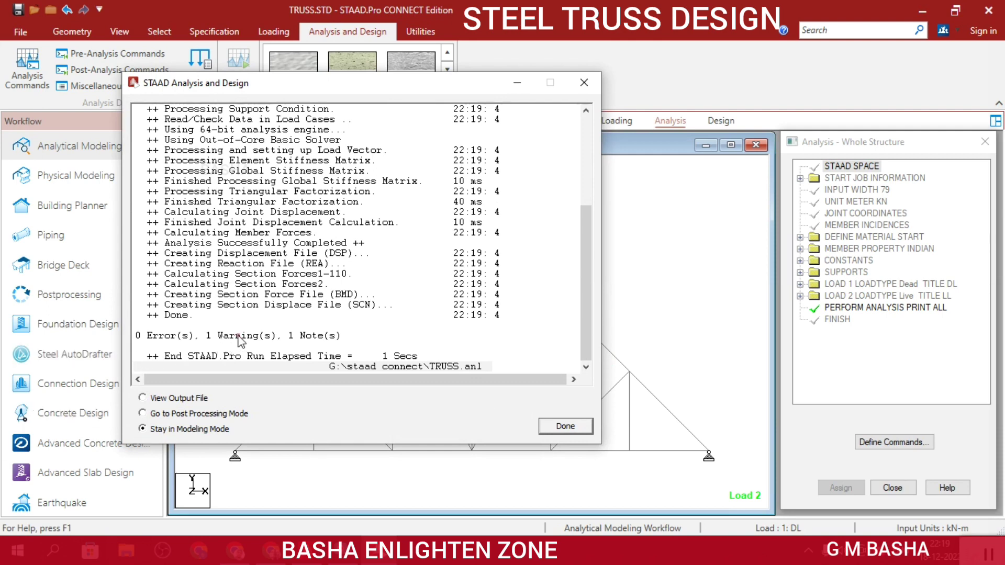
pyautogui.click(150, 401)
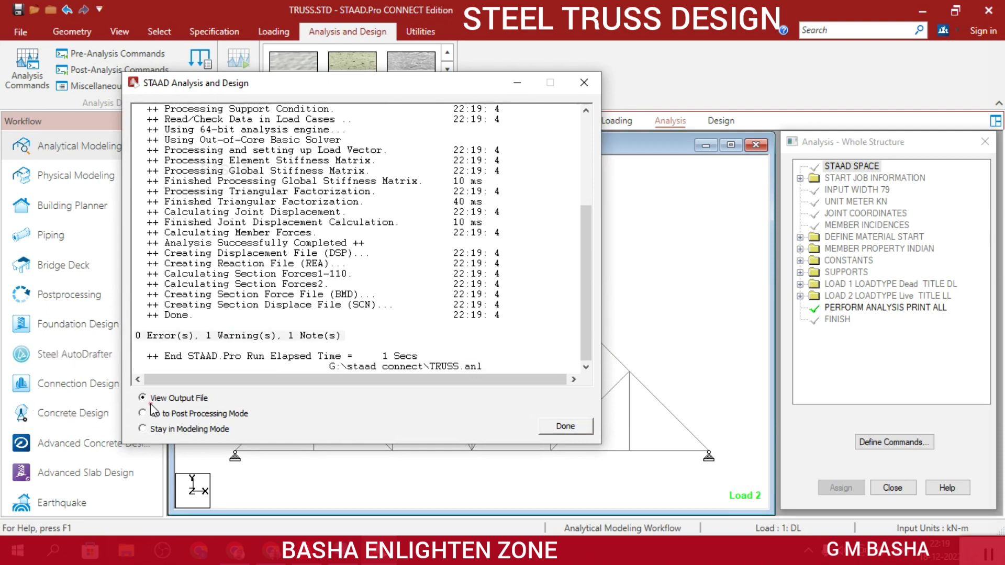
pyautogui.click(561, 428)
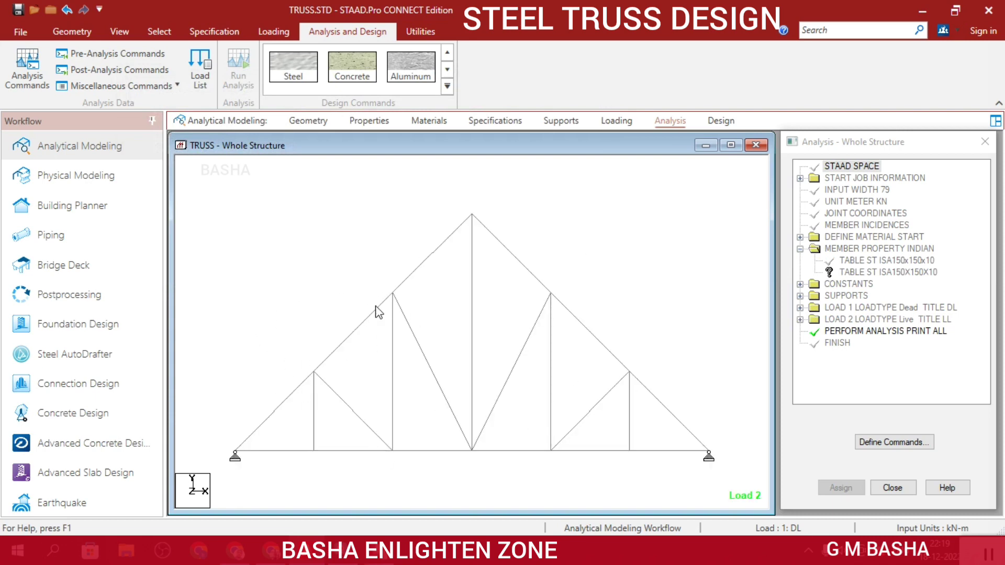
# Bring up the analysis output viewer at full size and examine the TRUSS.anl output listing
pyautogui.moveTo(372, 556)
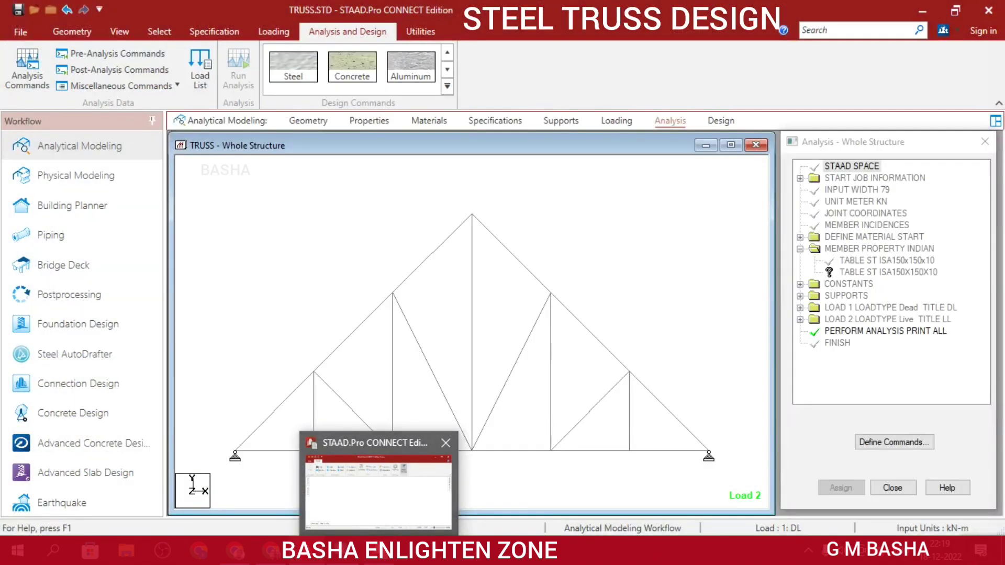
pyautogui.moveTo(306, 552)
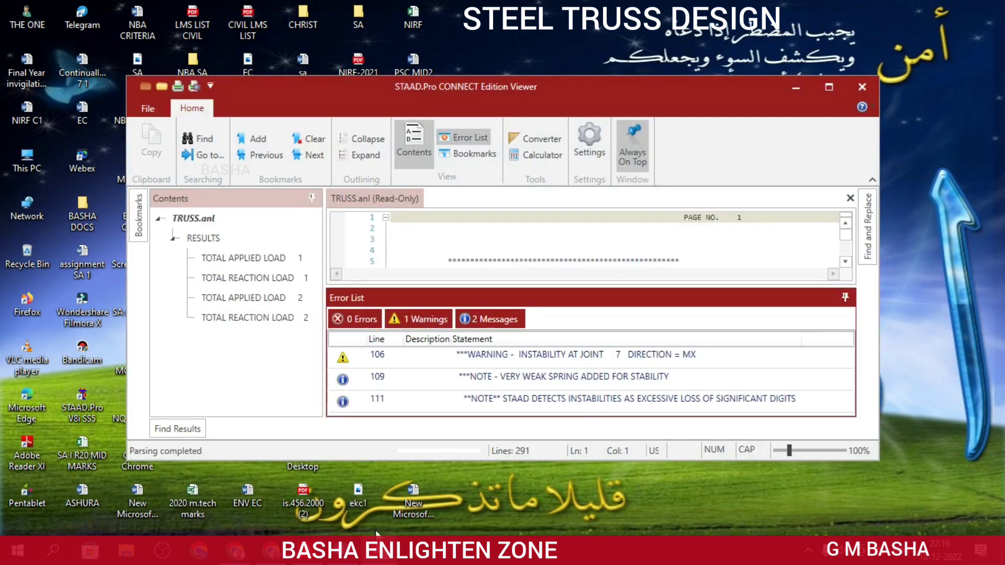
pyautogui.click(829, 88)
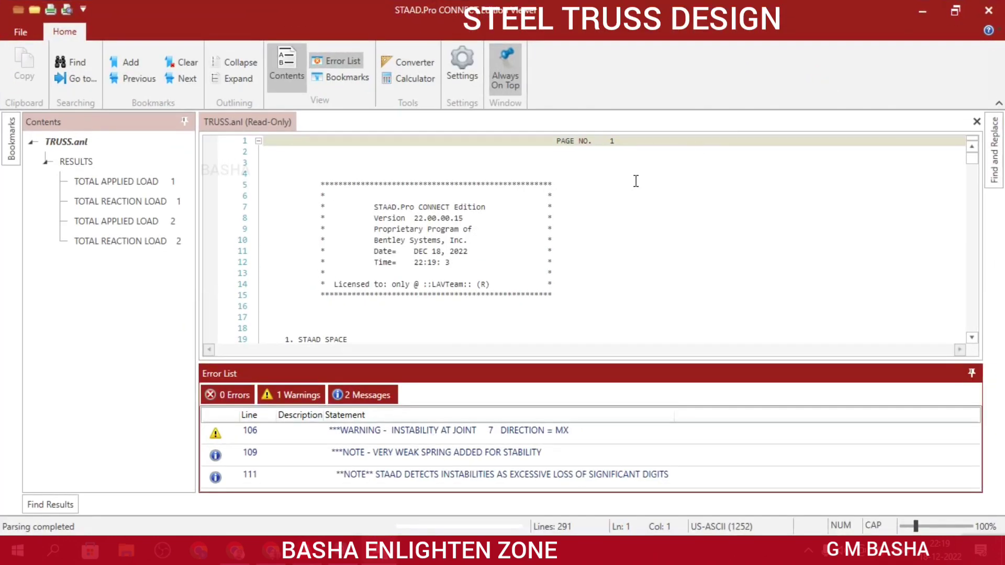
pyautogui.scroll(-6, 507, 322)
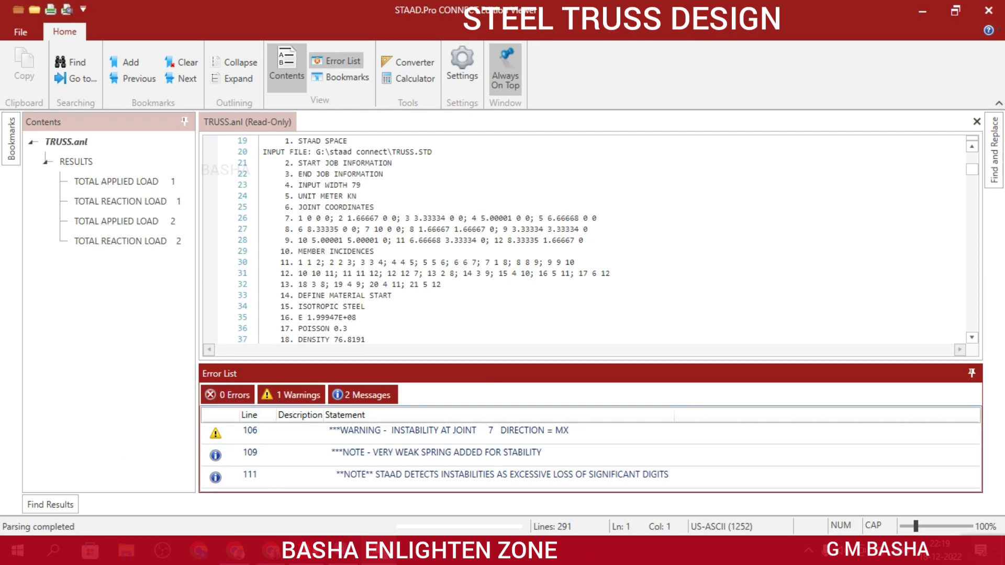
# Leave the output viewer for the STAAD.Pro truss model and set the steel design code to IS800
pyautogui.click(307, 551)
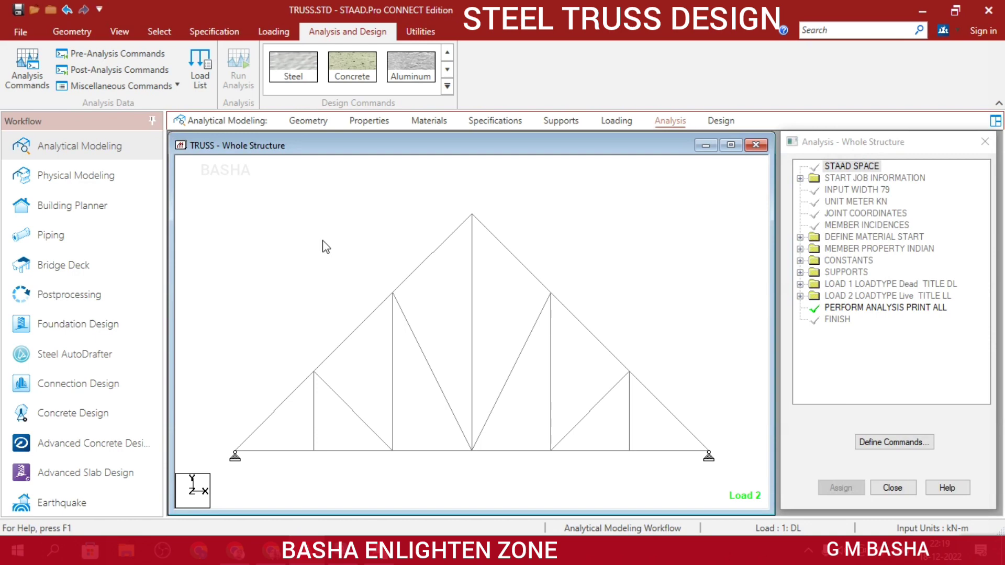
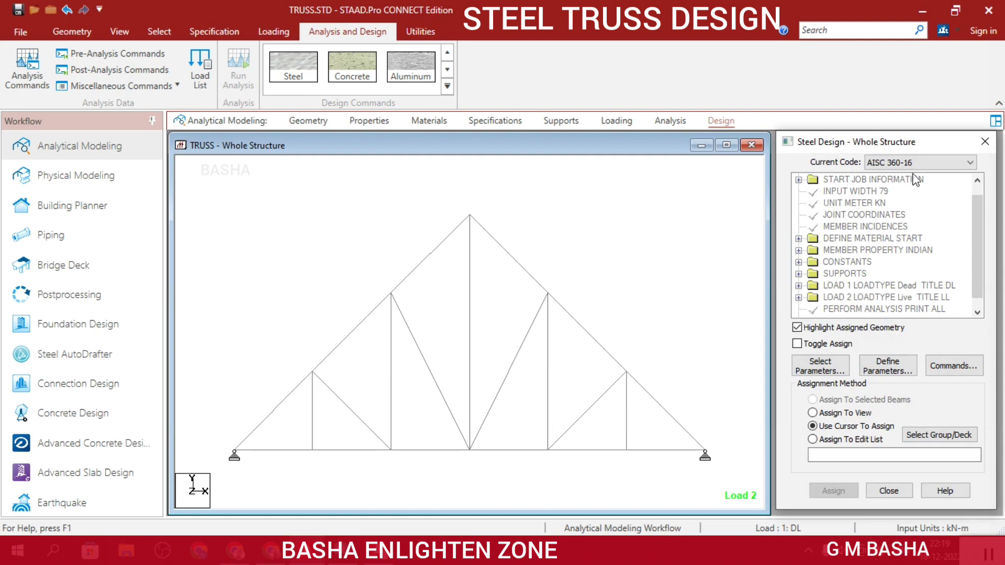
pyautogui.click(919, 164)
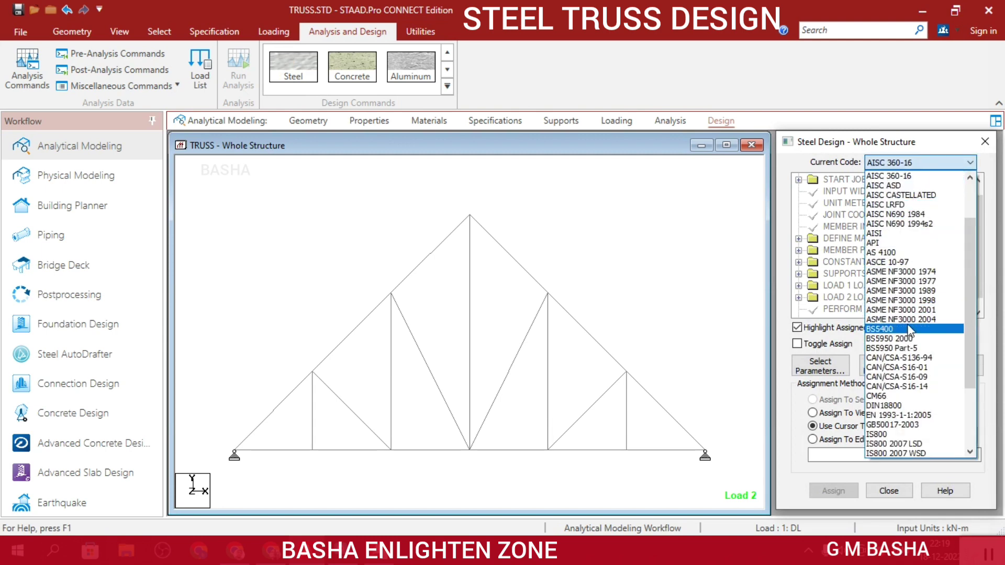
pyautogui.scroll(-2, 901, 298)
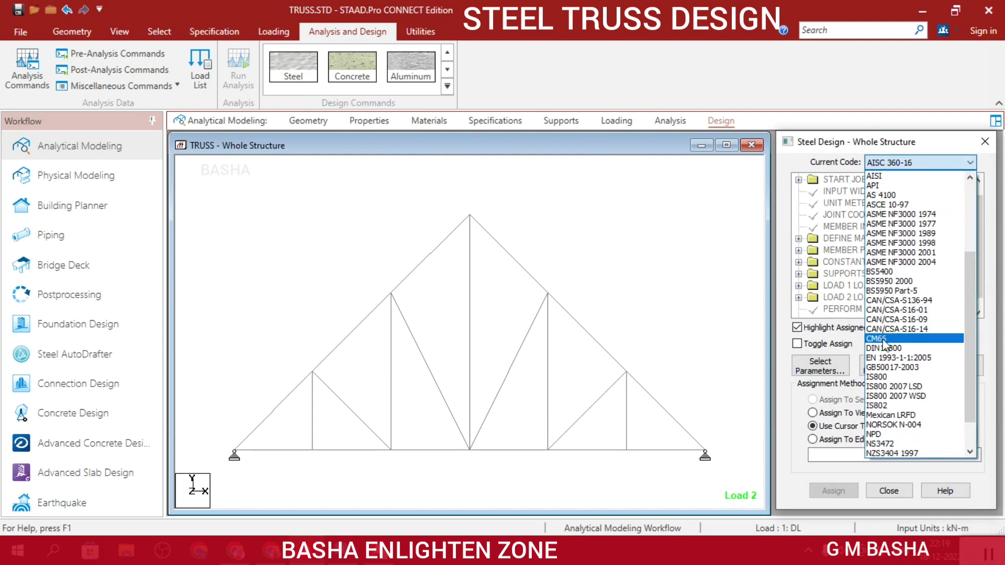
pyautogui.click(884, 377)
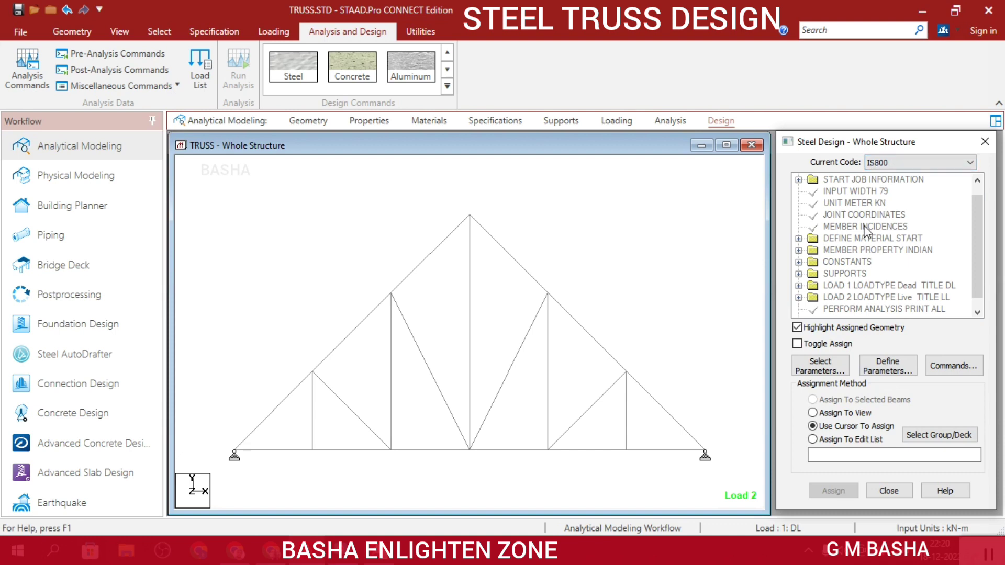
pyautogui.click(873, 167)
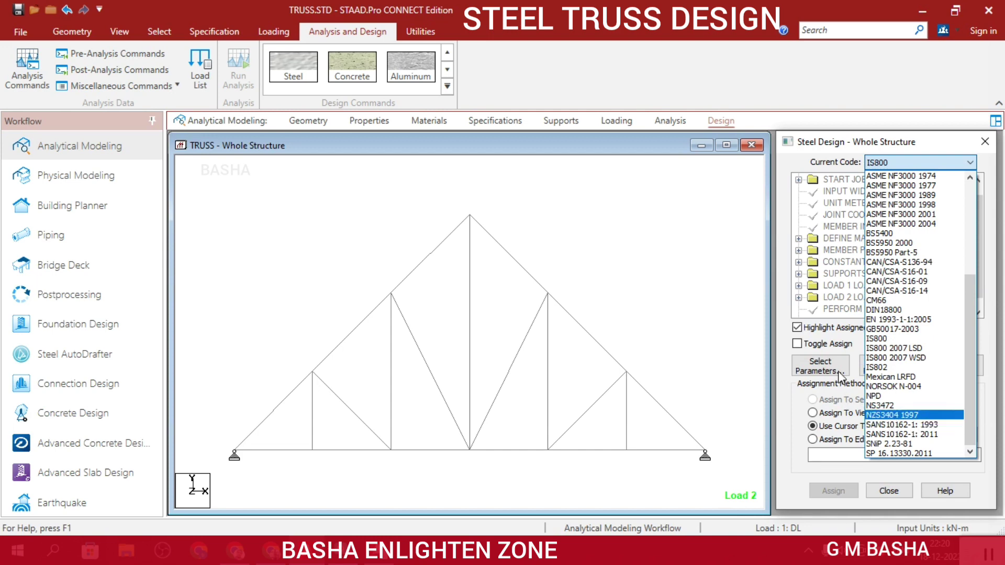
pyautogui.click(899, 339)
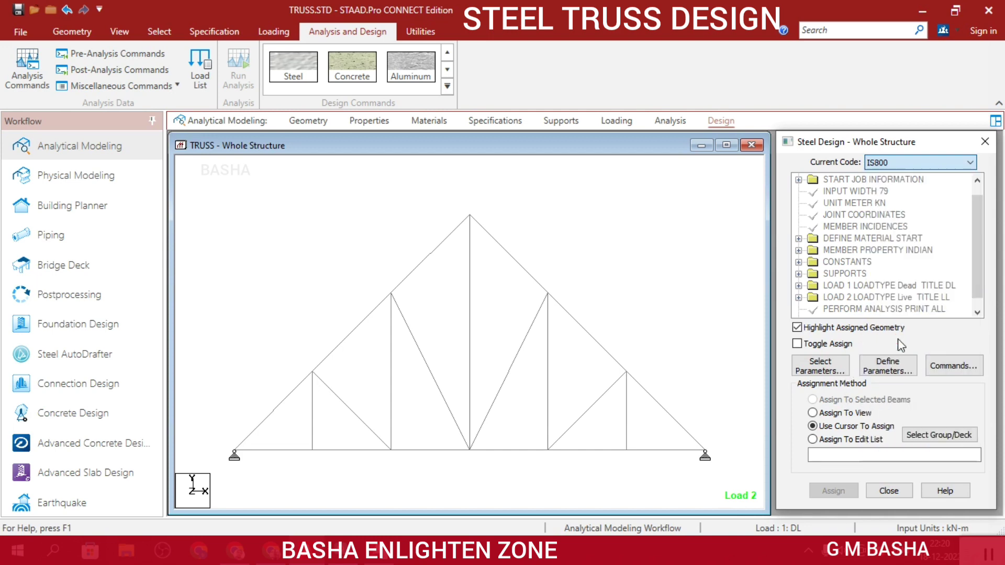
# Clear all selected steel design parameters and keep only Fyld, the yield strength of steel
pyautogui.click(818, 369)
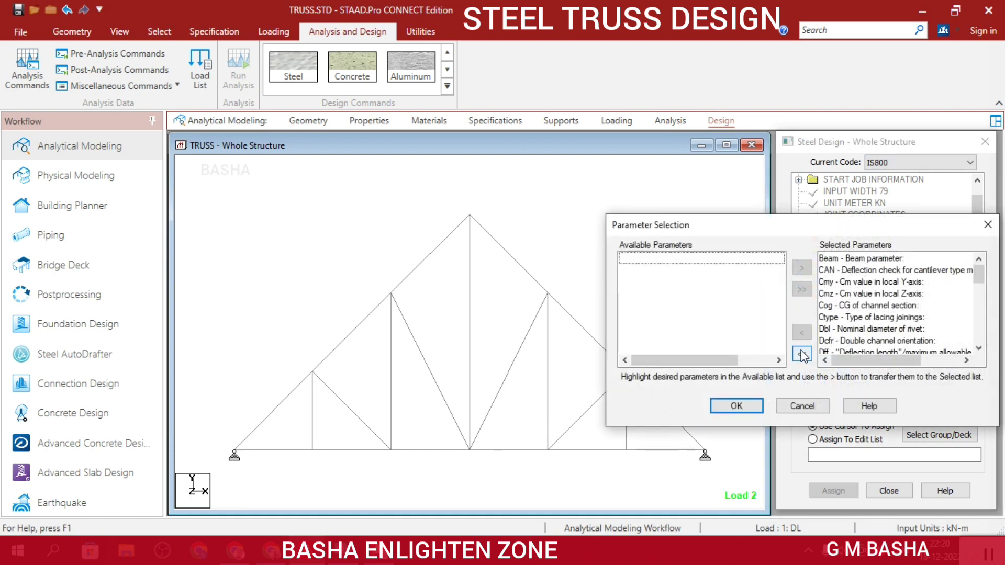
pyautogui.click(802, 354)
pyautogui.scroll(-1, 679, 301)
pyautogui.scroll(-2, 675, 309)
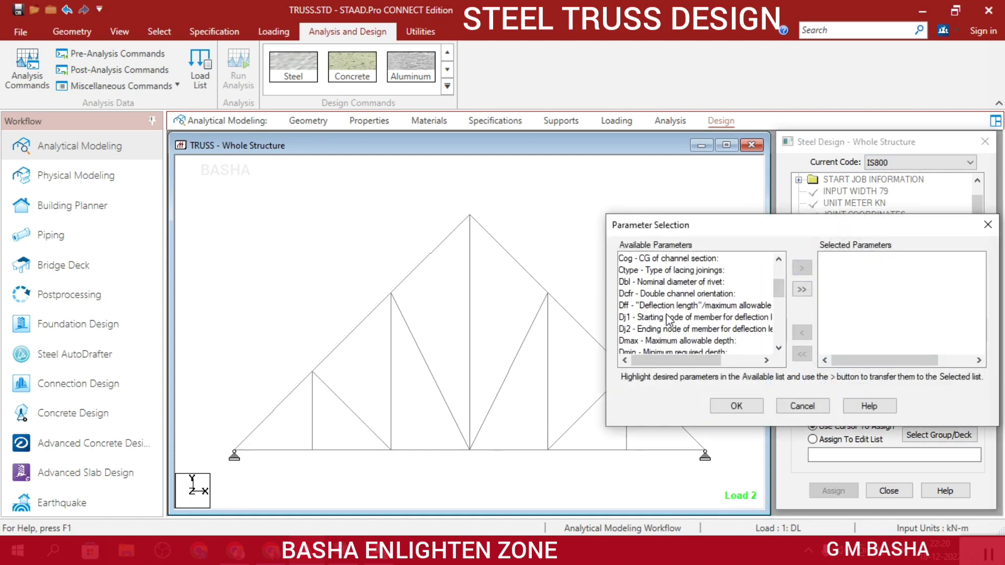
pyautogui.scroll(-1, 651, 333)
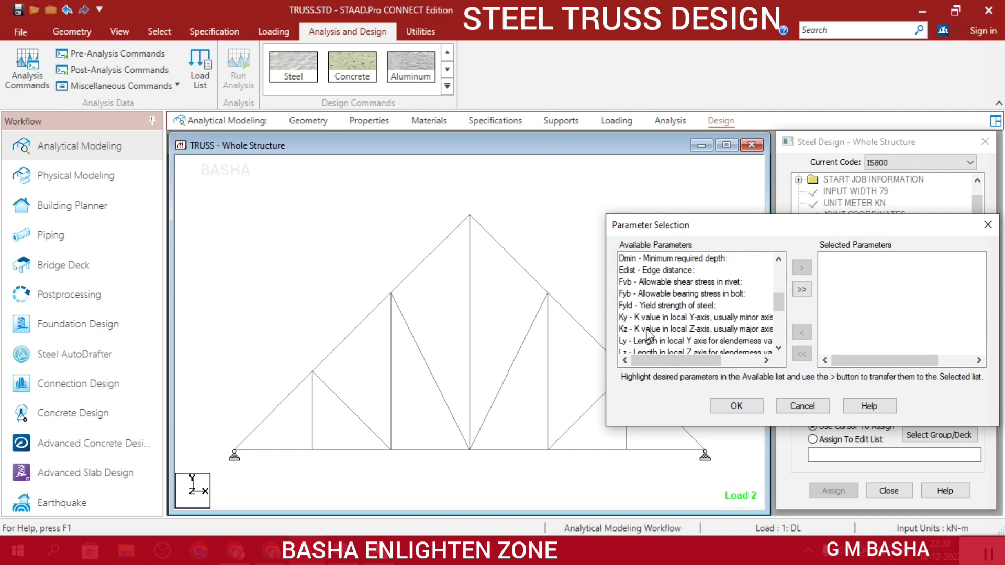
pyautogui.click(690, 305)
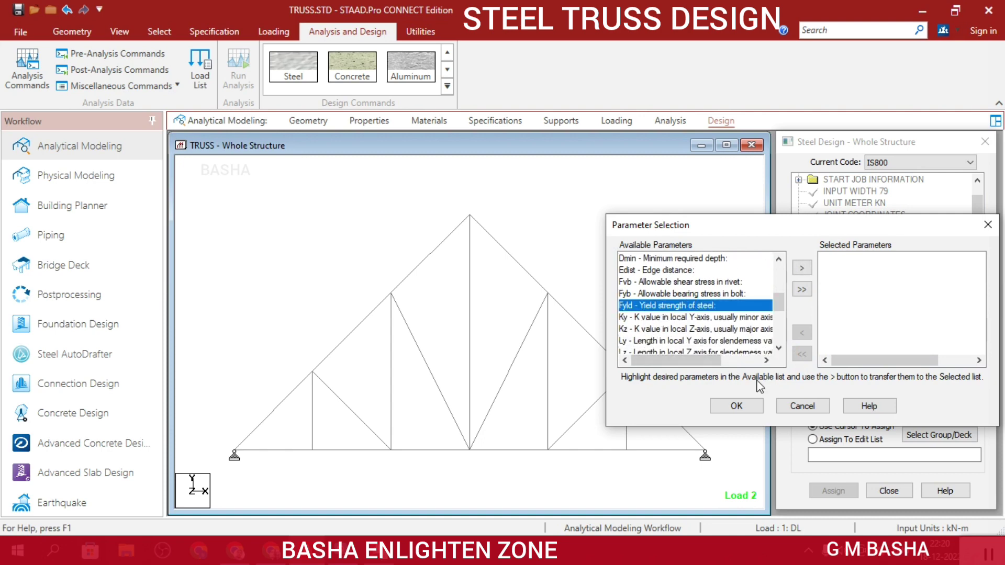
pyautogui.click(803, 268)
pyautogui.click(746, 410)
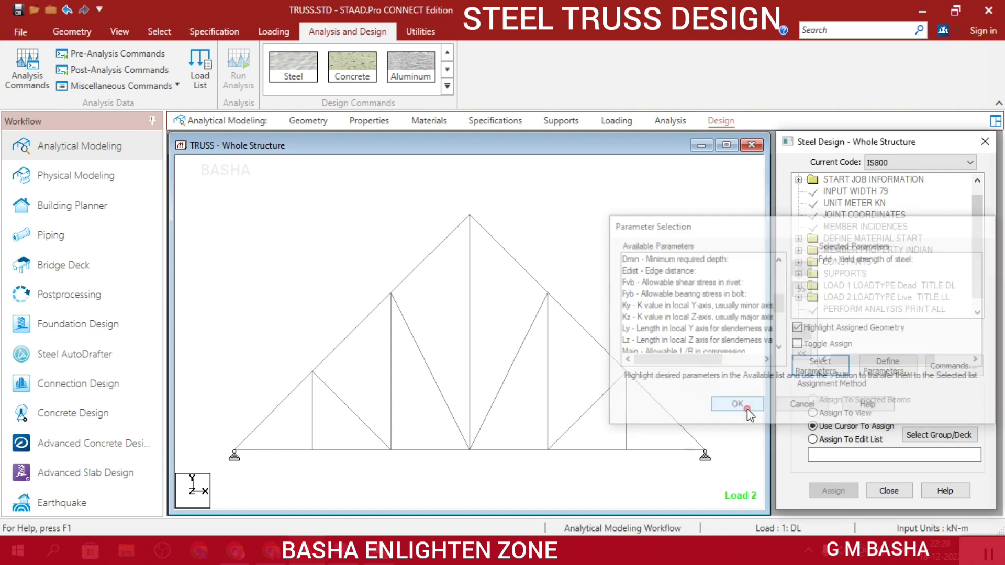
# Define the FYLD design parameter with a steel yield strength of 415000 kN/m2 and add it
pyautogui.click(878, 373)
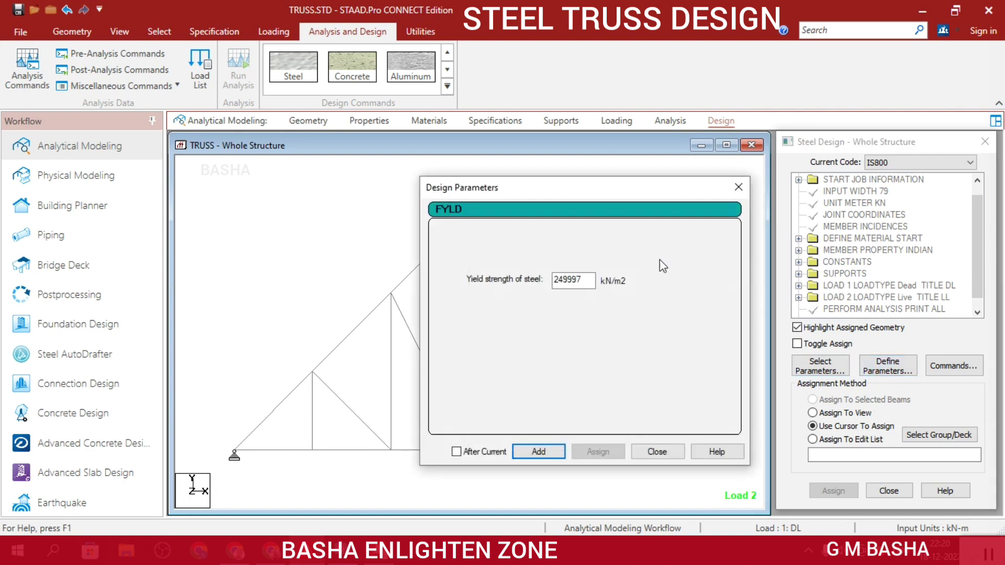
pyautogui.doubleClick(586, 281)
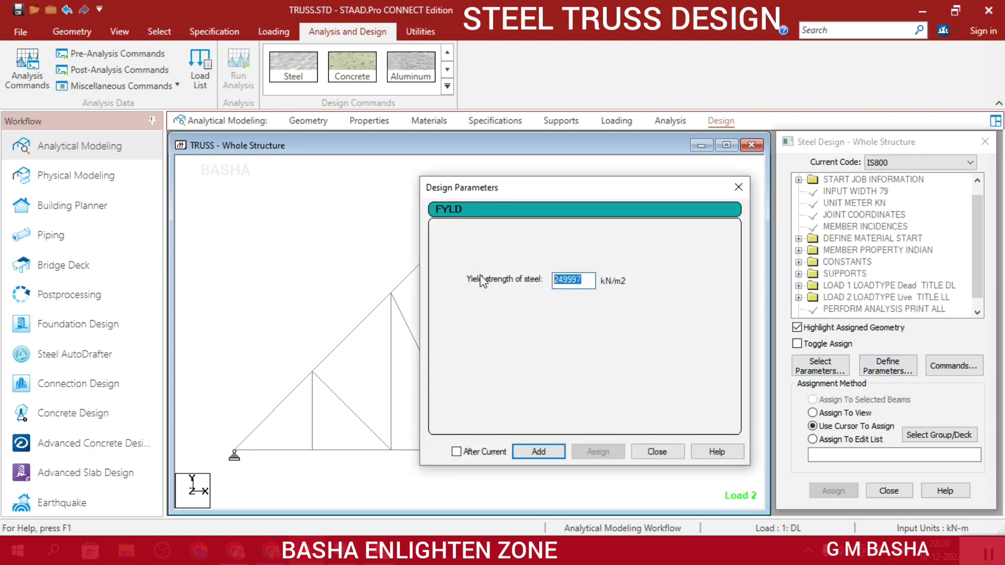
pyautogui.write('415000')
pyautogui.click(538, 451)
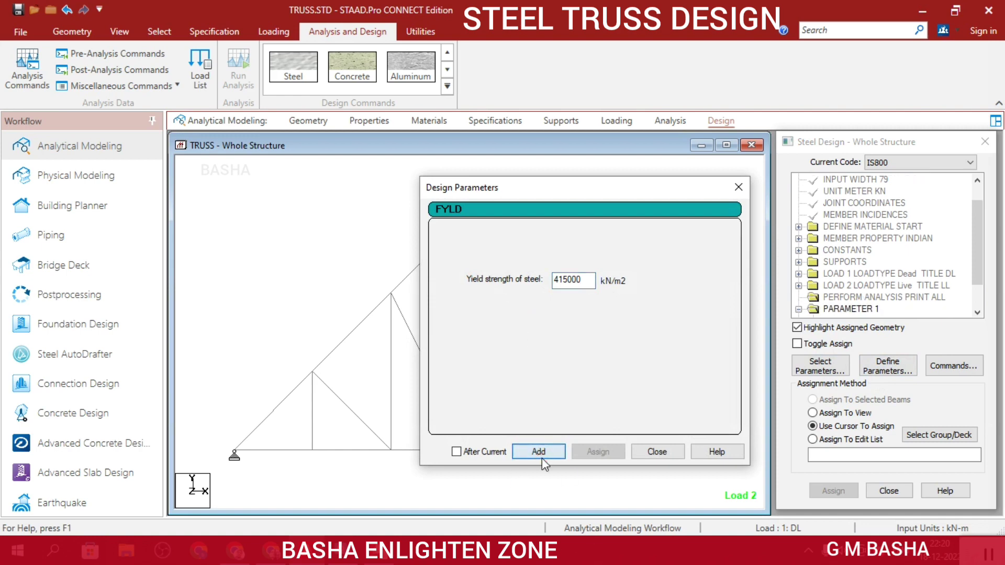
pyautogui.click(657, 452)
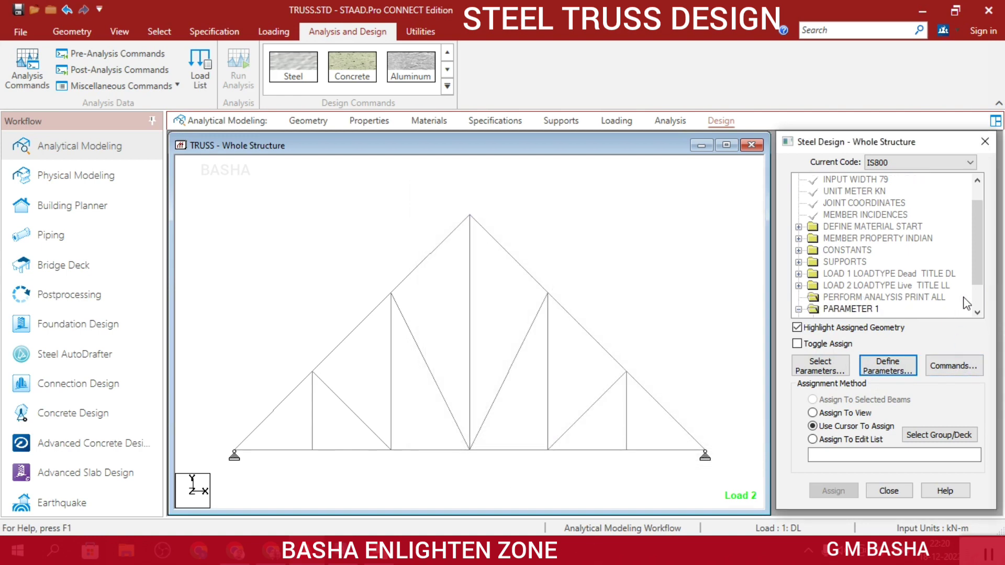
# Add the CHECK CODE and TAKE OFF design commands to the steel design
pyautogui.click(975, 301)
pyautogui.click(938, 368)
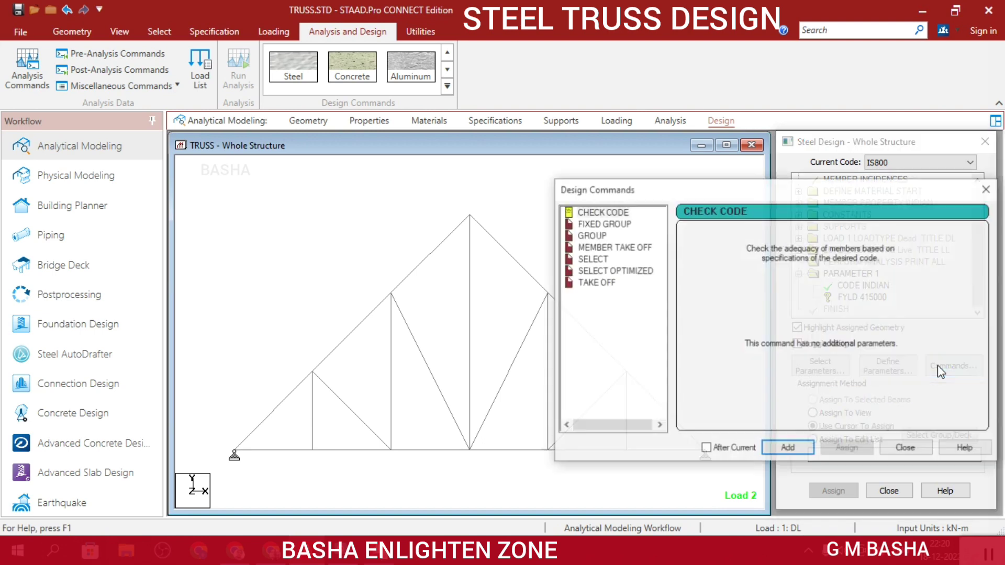
pyautogui.click(602, 211)
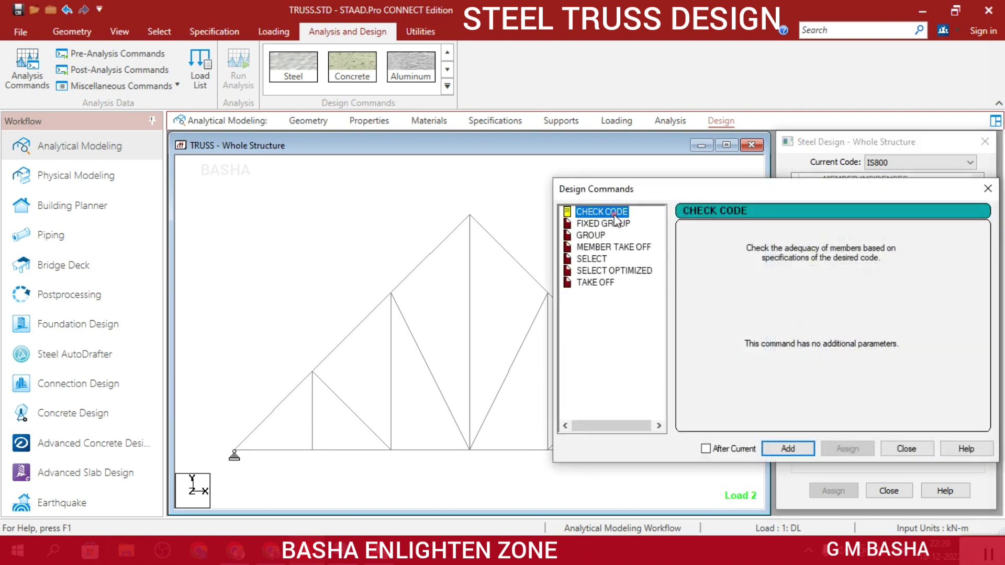
pyautogui.click(789, 448)
pyautogui.click(596, 282)
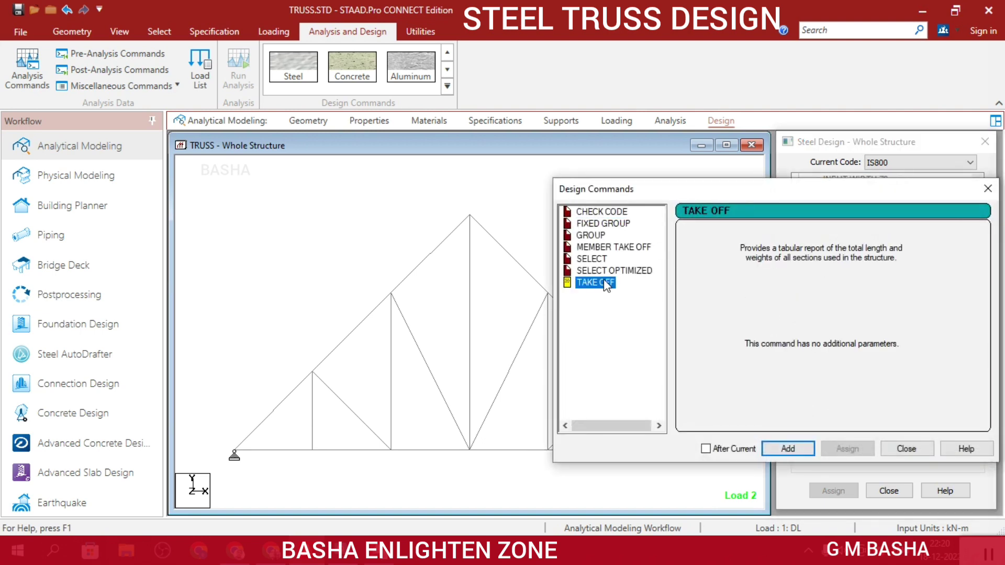
pyautogui.click(789, 448)
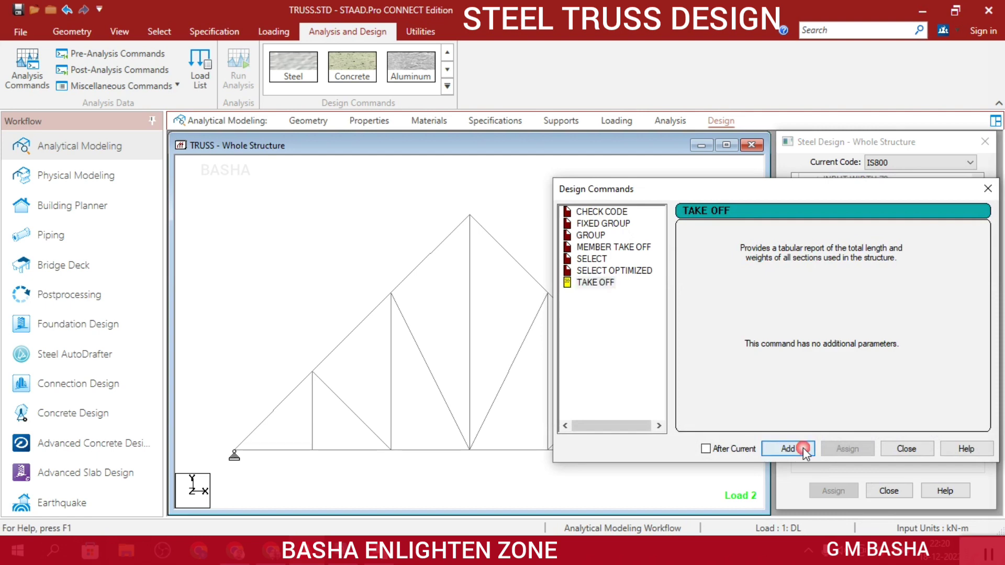
pyautogui.click(907, 455)
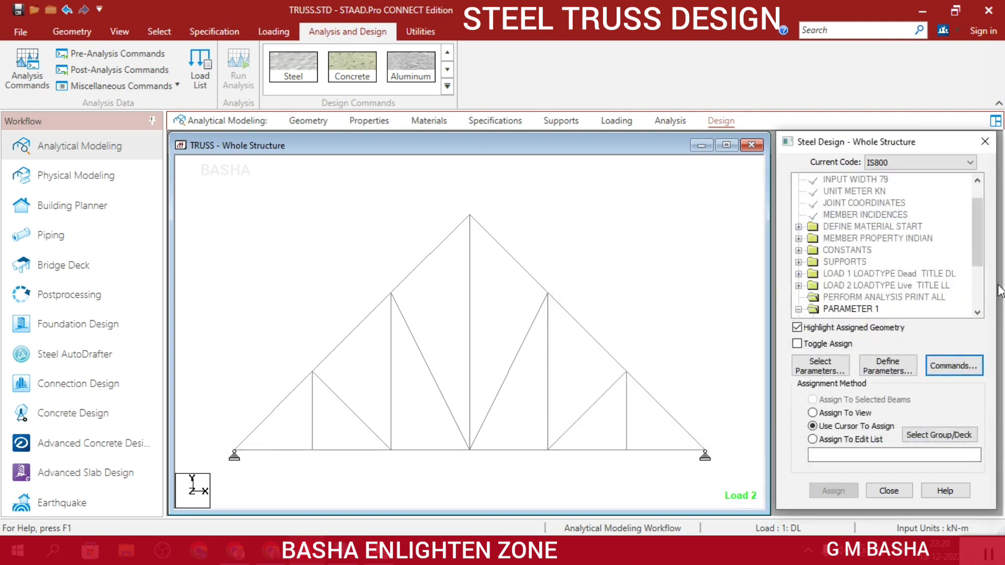
# Assign the FYLD 415000 parameter to all members in the view
pyautogui.scroll(-3, 977, 251)
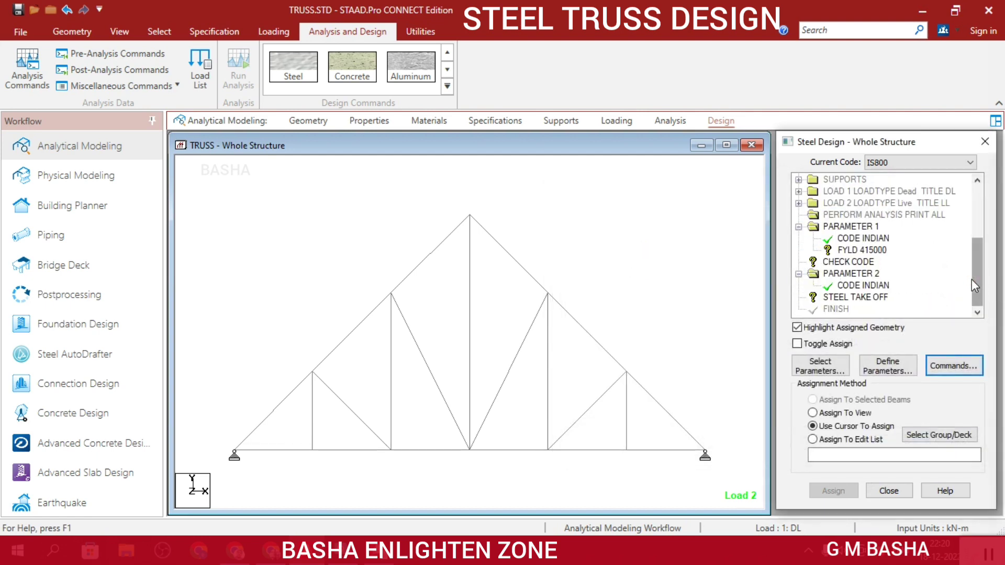
pyautogui.click(845, 250)
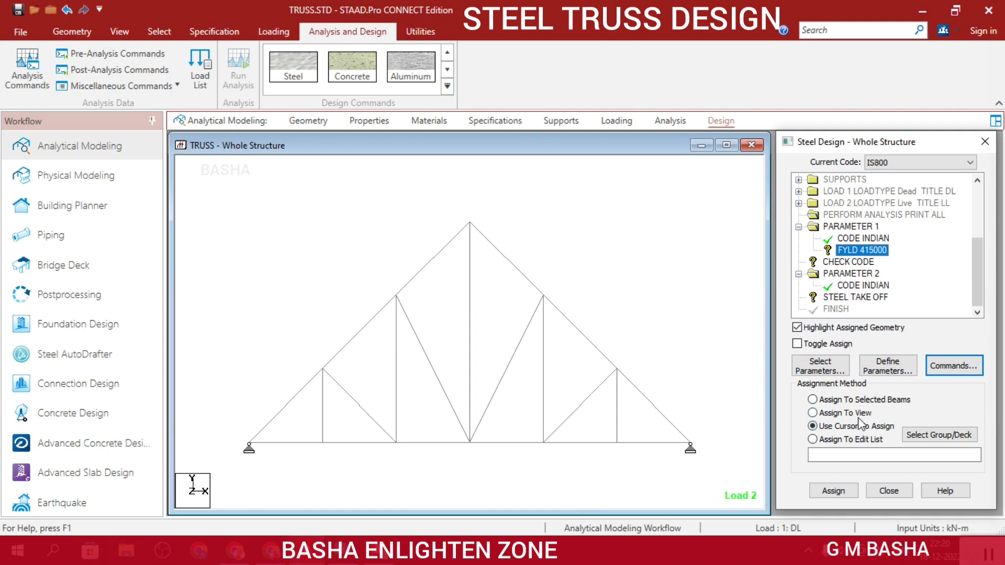
pyautogui.click(845, 413)
pyautogui.click(834, 490)
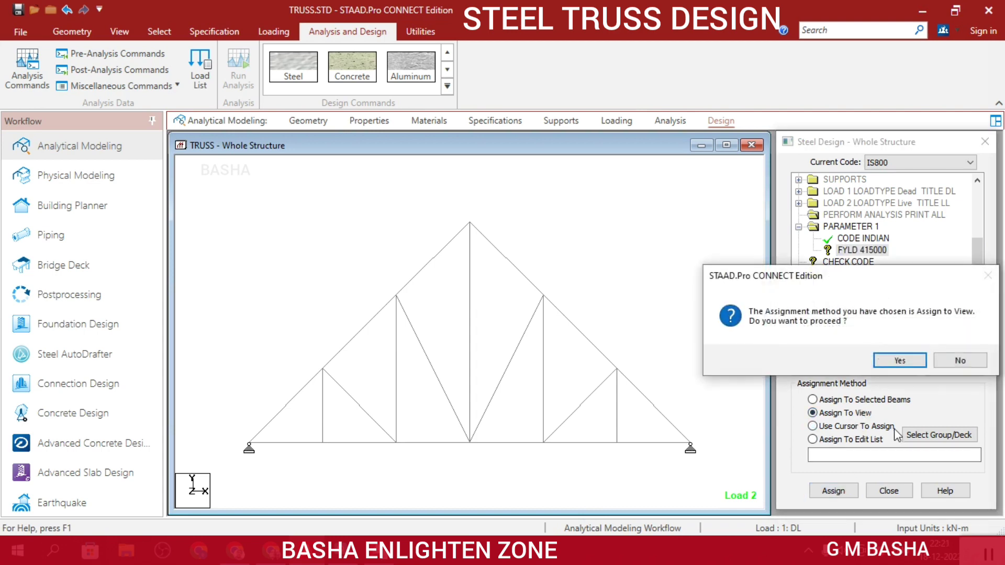
pyautogui.click(900, 360)
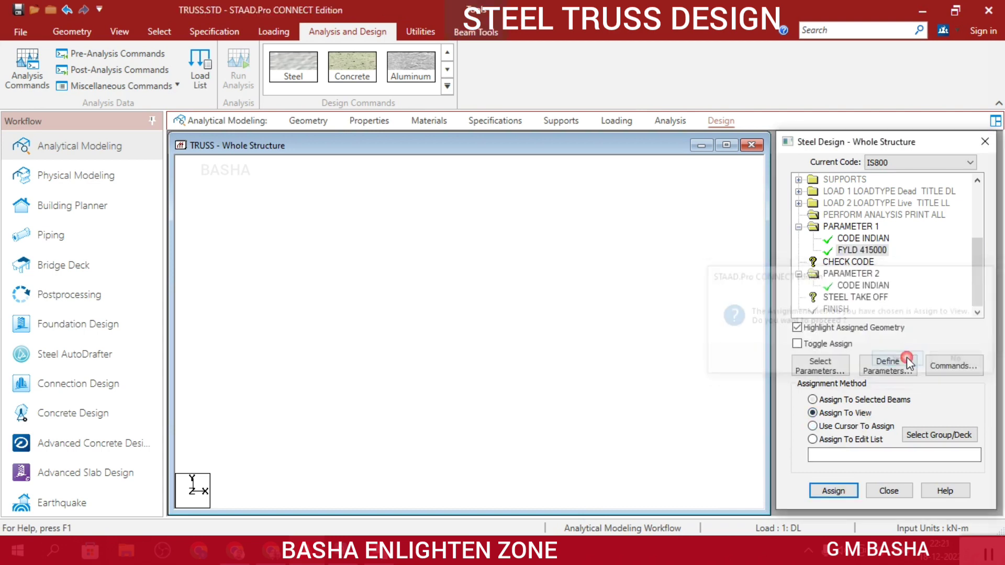
# Assign the CHECK CODE command to all members in the view
pyautogui.click(853, 263)
pyautogui.click(848, 413)
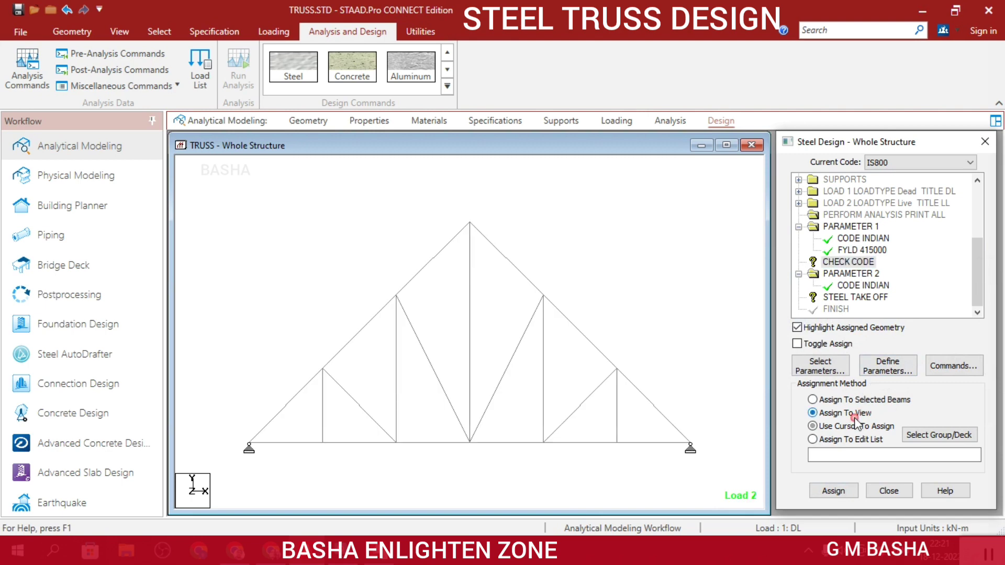
pyautogui.click(835, 491)
pyautogui.click(898, 361)
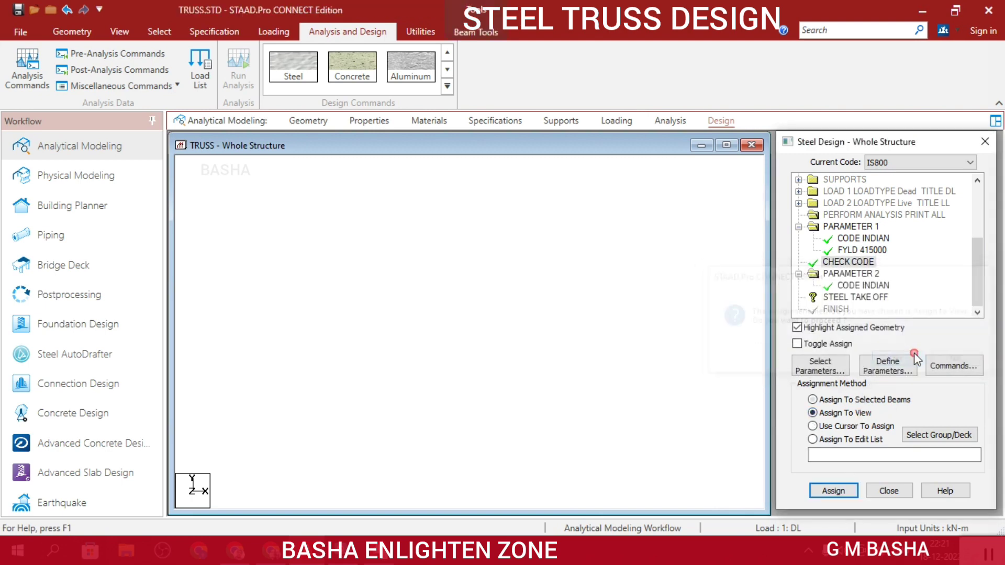
# Assign the STEEL TAKE OFF command to all members in the view and clear the member selection
pyautogui.click(856, 297)
pyautogui.click(838, 426)
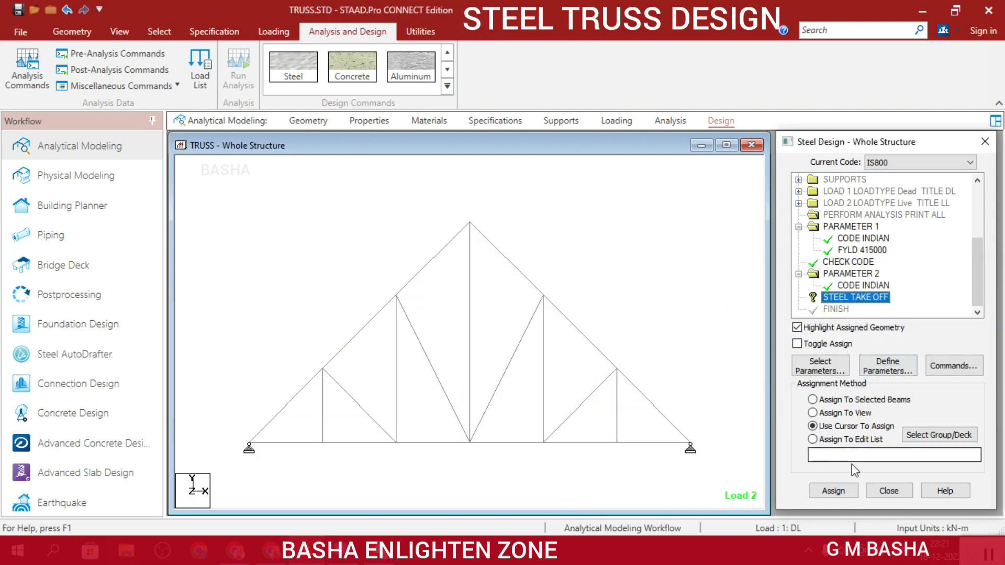
pyautogui.click(848, 414)
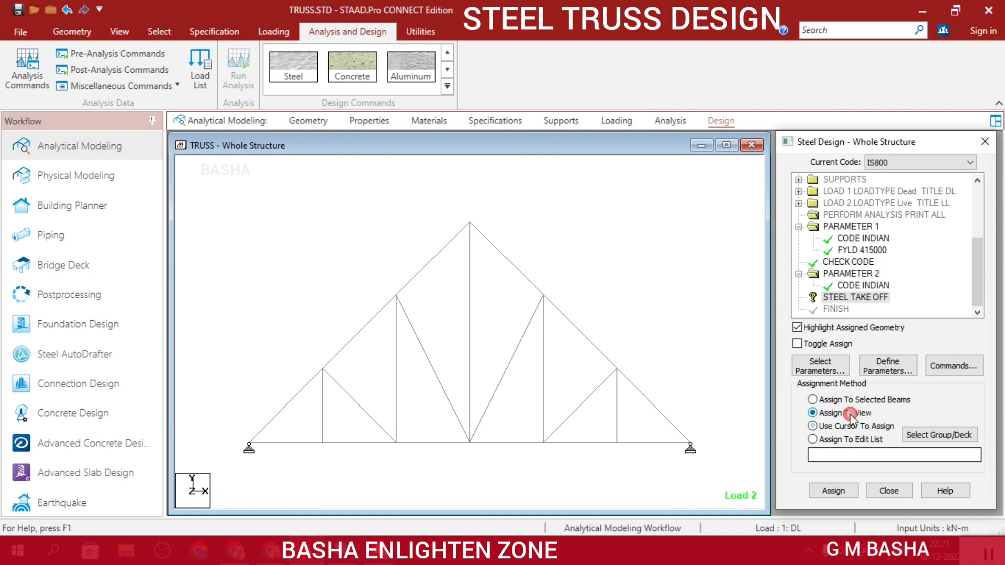
pyautogui.click(834, 491)
pyautogui.click(849, 491)
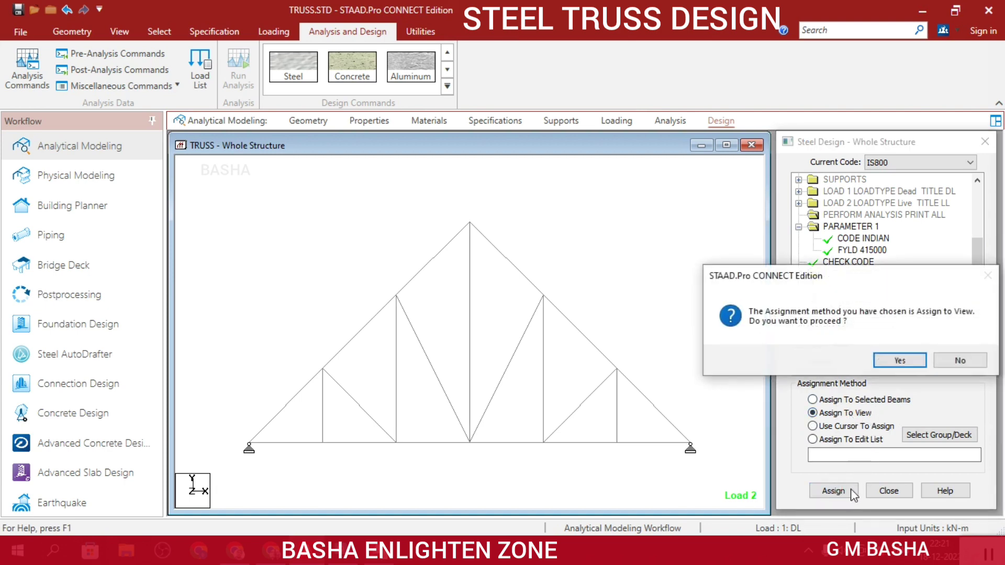
pyautogui.click(899, 361)
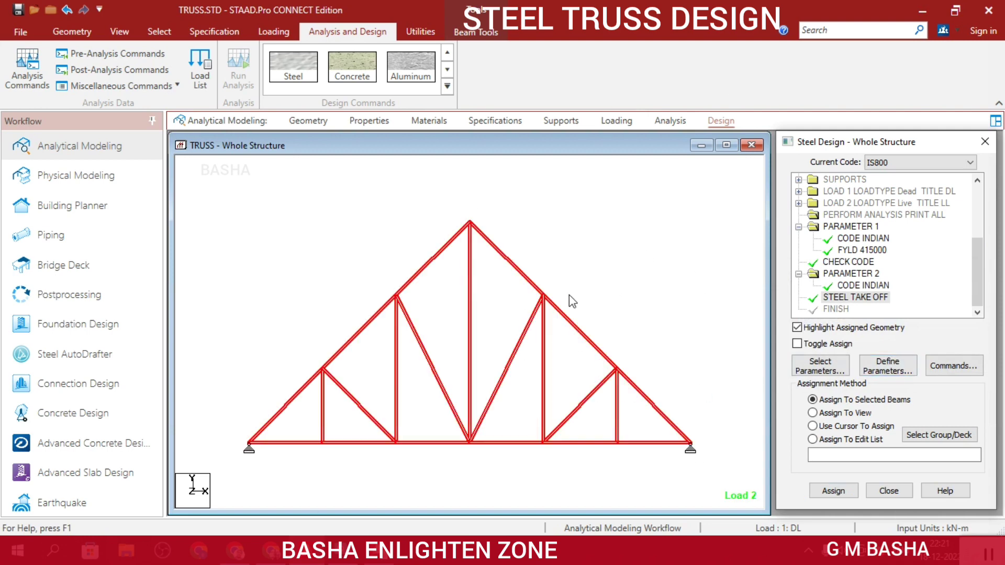
pyautogui.click(640, 291)
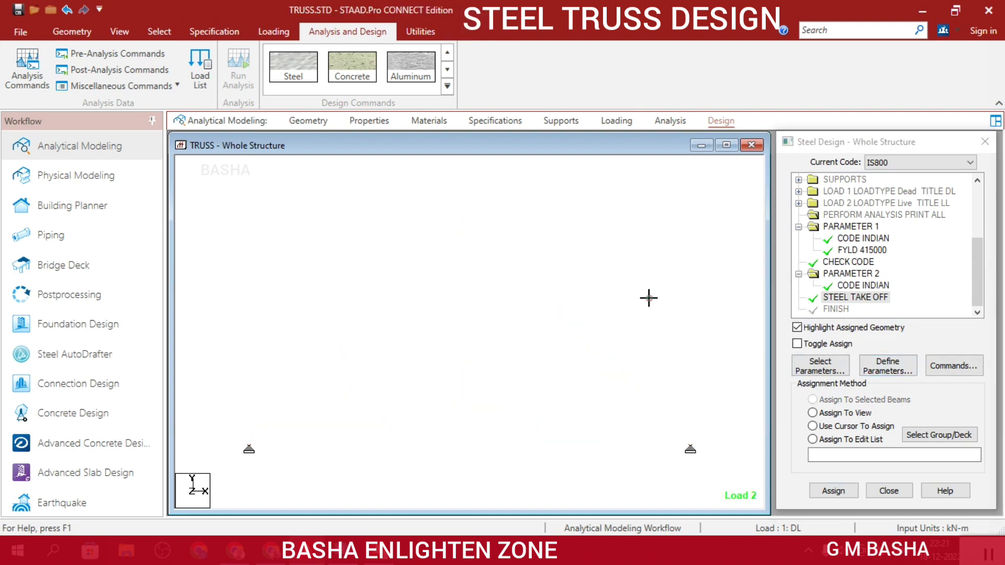
# Add two further Perform Analysis commands with the print option All after the steel take-off command
pyautogui.click(665, 123)
pyautogui.click(893, 442)
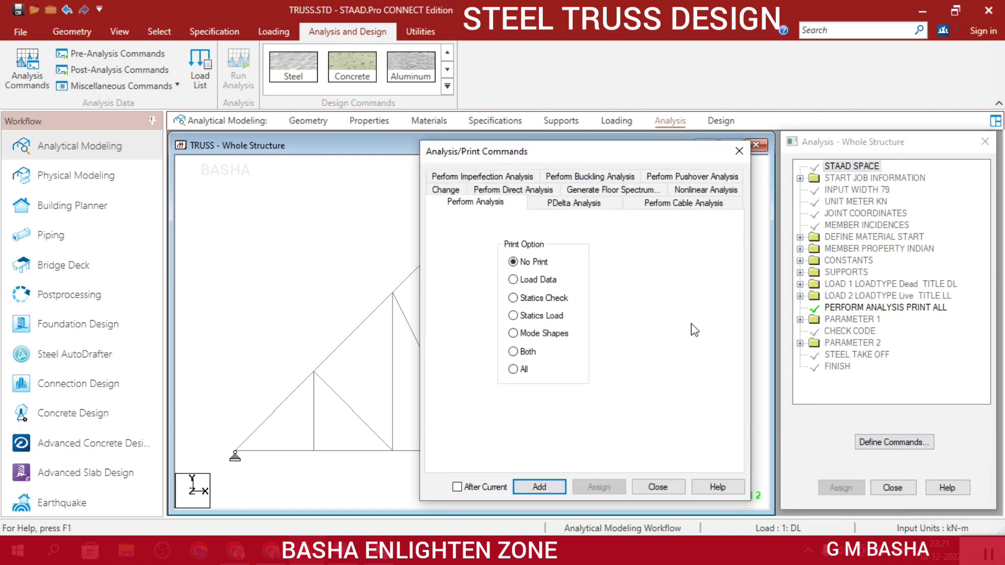
pyautogui.click(514, 369)
pyautogui.click(540, 488)
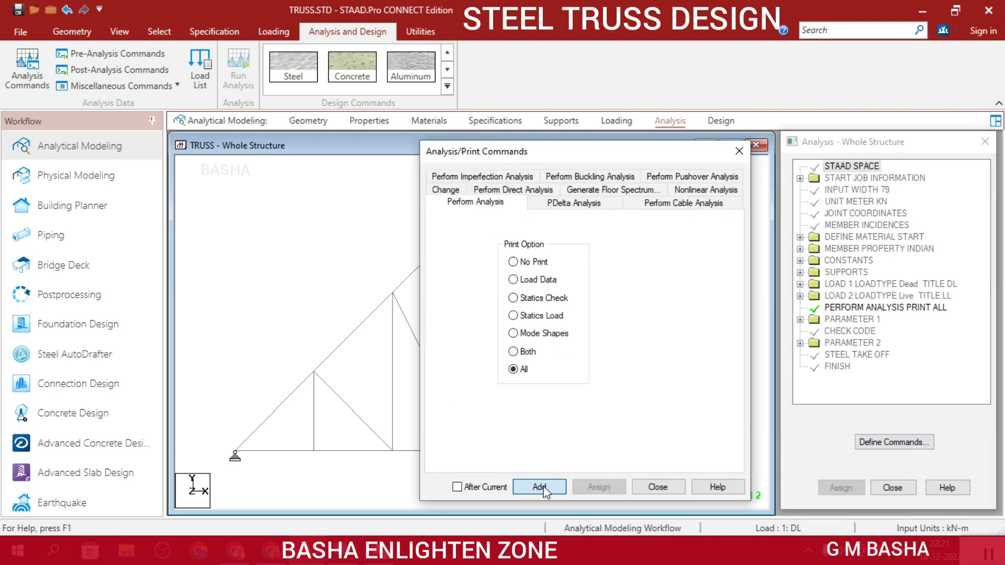
pyautogui.click(658, 488)
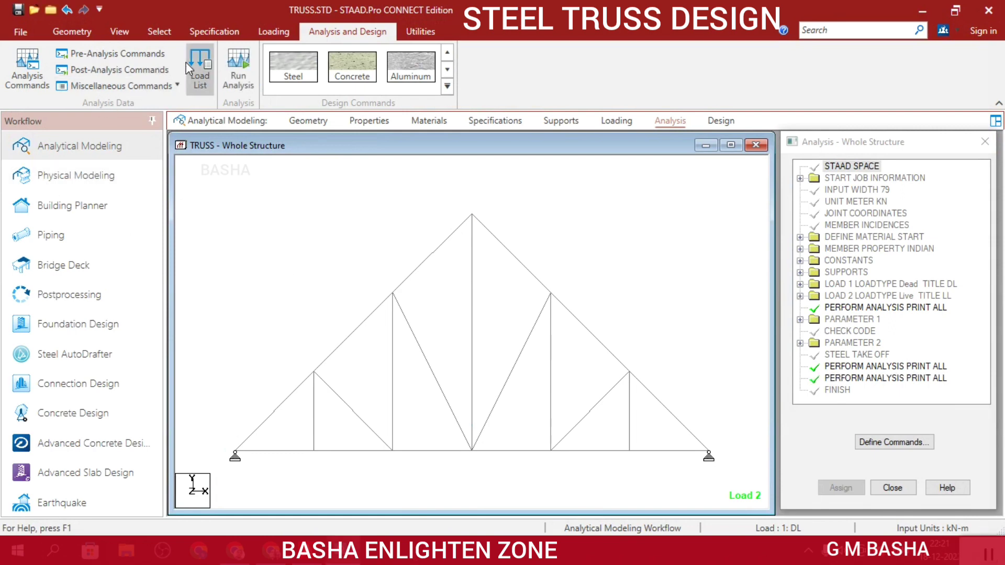
# Run the analysis on the saved truss structure and open the resulting output file
pyautogui.hotkey('ctrl', 's')
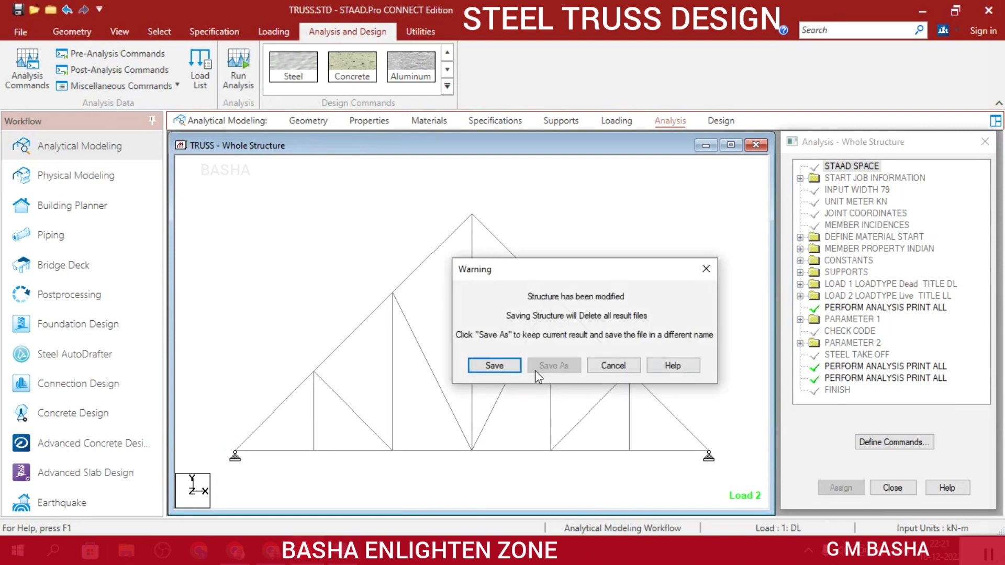
pyautogui.click(494, 368)
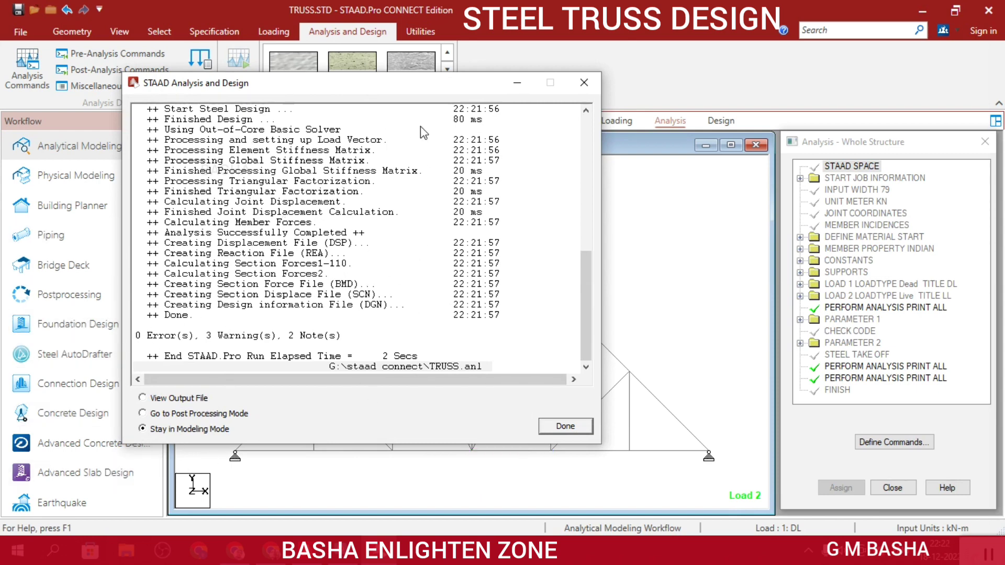
pyautogui.moveTo(439, 80); pyautogui.dragTo(620, 87)
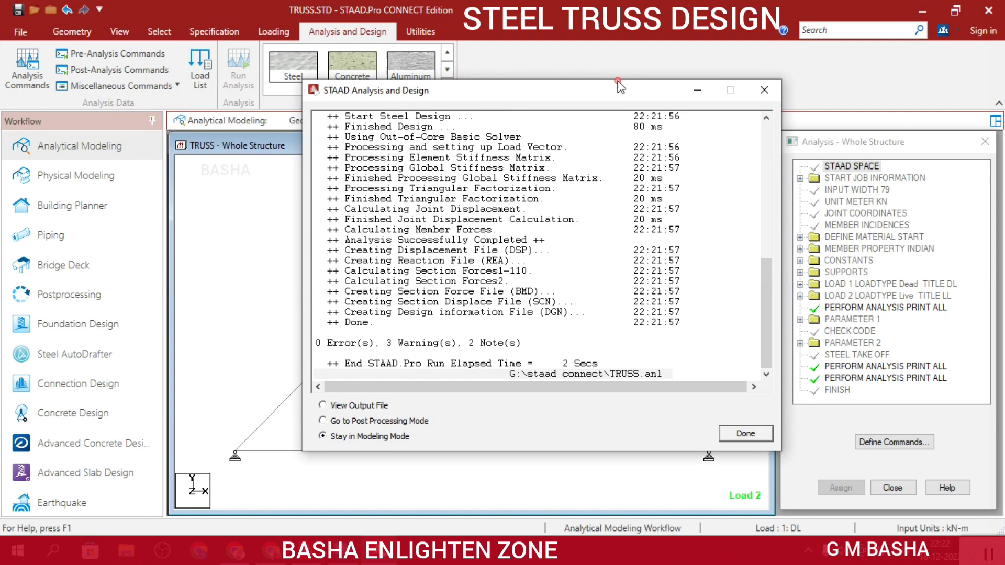
pyautogui.click(439, 345)
pyautogui.click(348, 408)
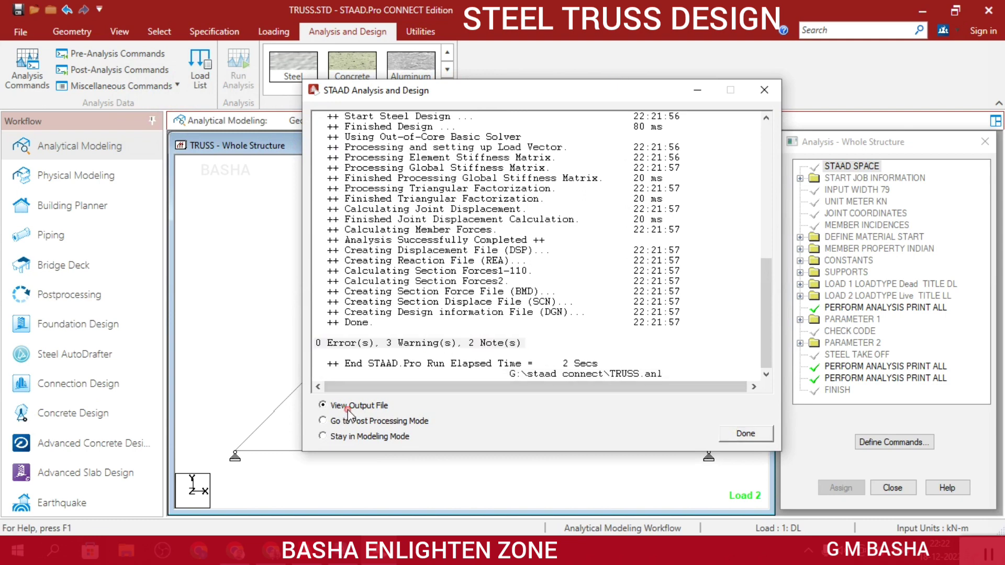
pyautogui.click(745, 434)
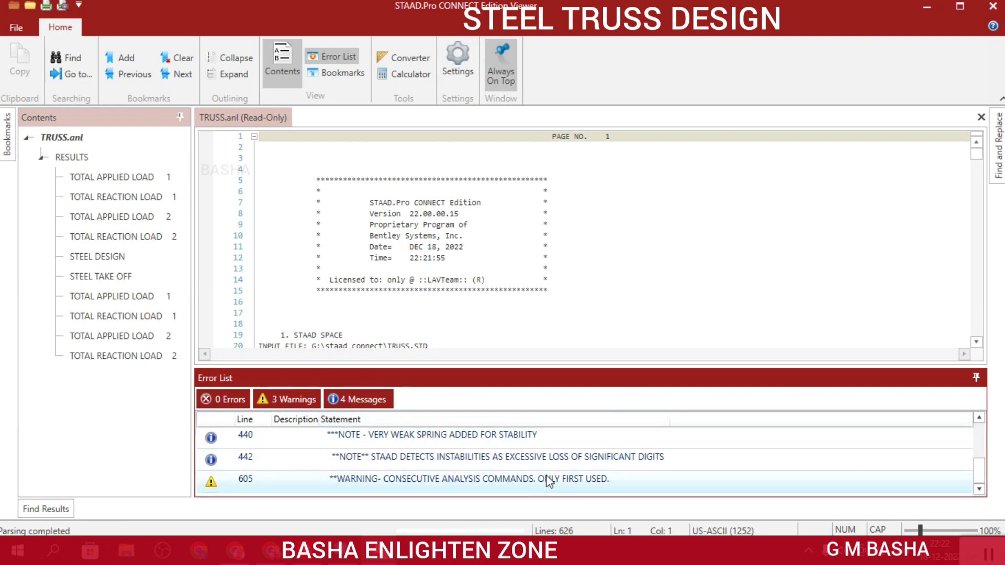
# Filter the warnings out of the output viewer's error list and return to the truss model in STAAD.Pro
pyautogui.click(301, 406)
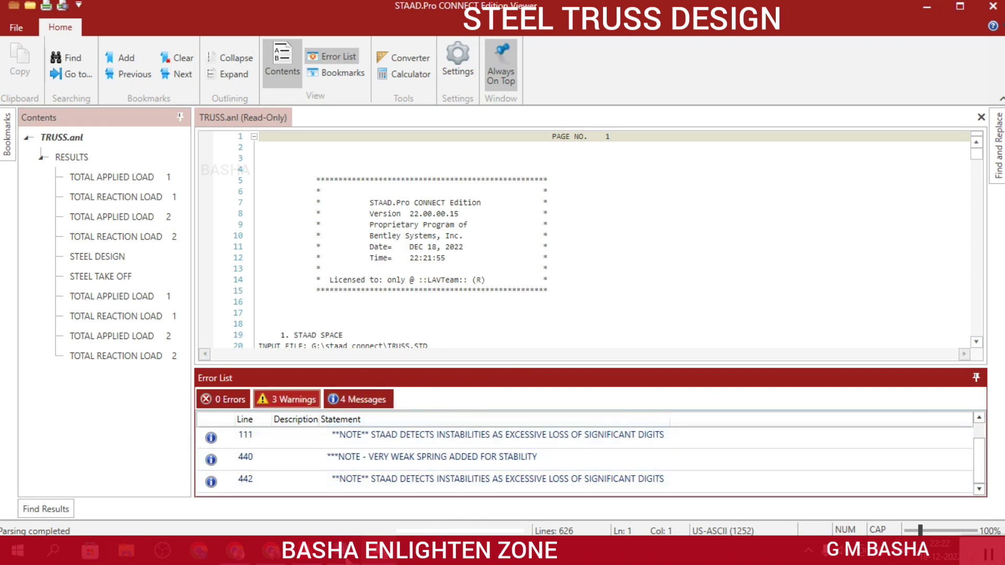
pyautogui.moveTo(309, 551)
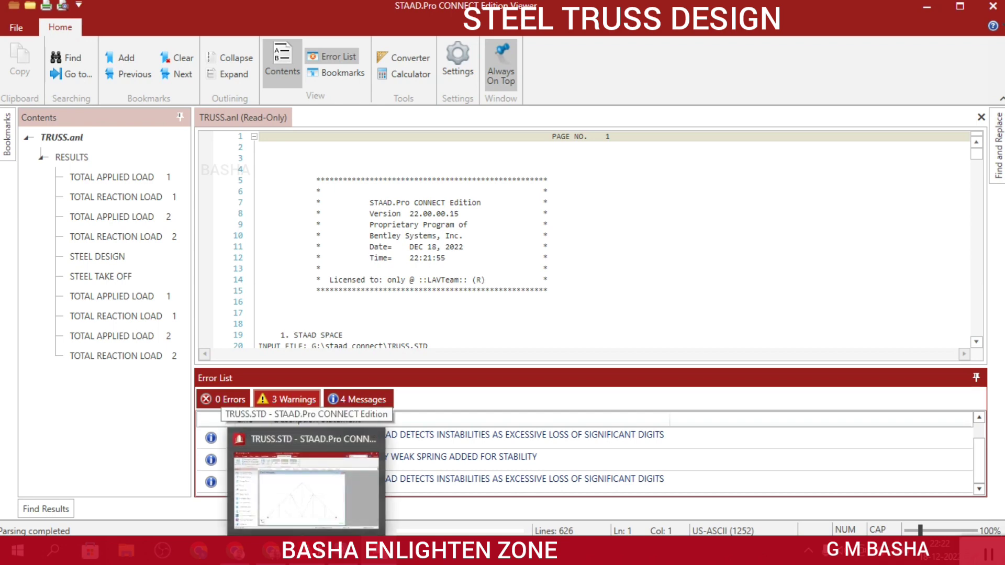
pyautogui.click(325, 471)
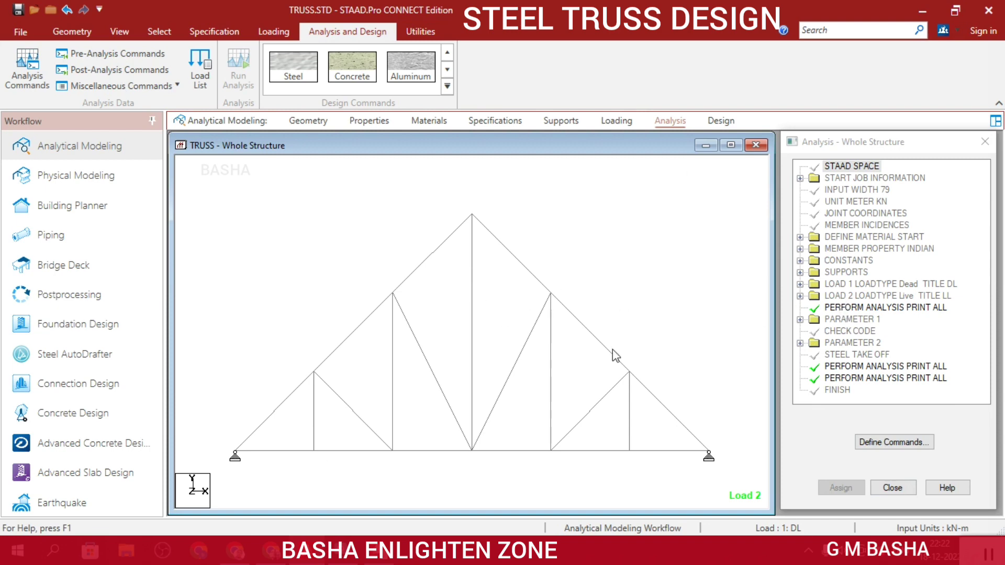
pyautogui.scroll(-2, 640, 305)
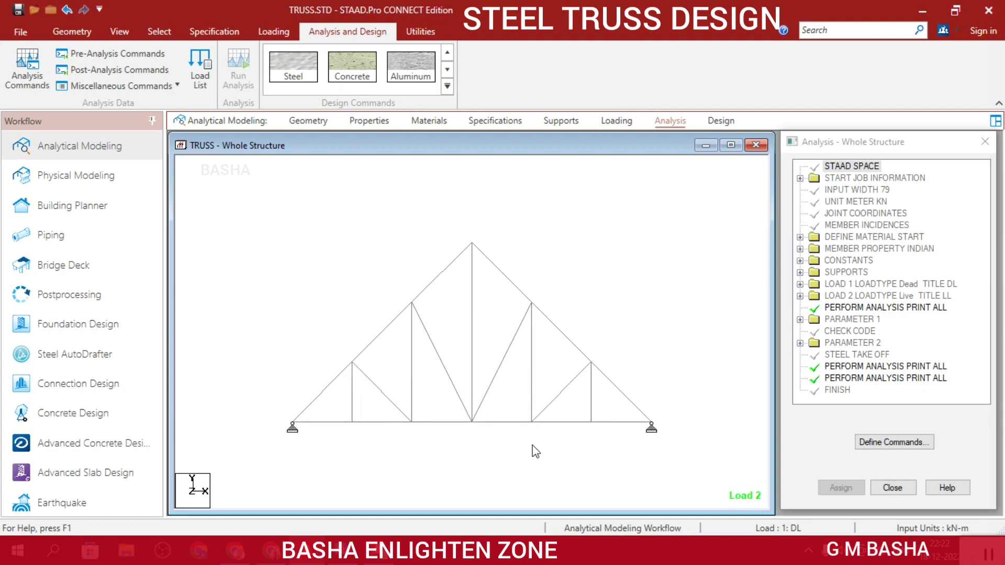
# Enter postprocessing with load cases 1 DL and 2 LL selected and the result range set to All
pyautogui.click(47, 290)
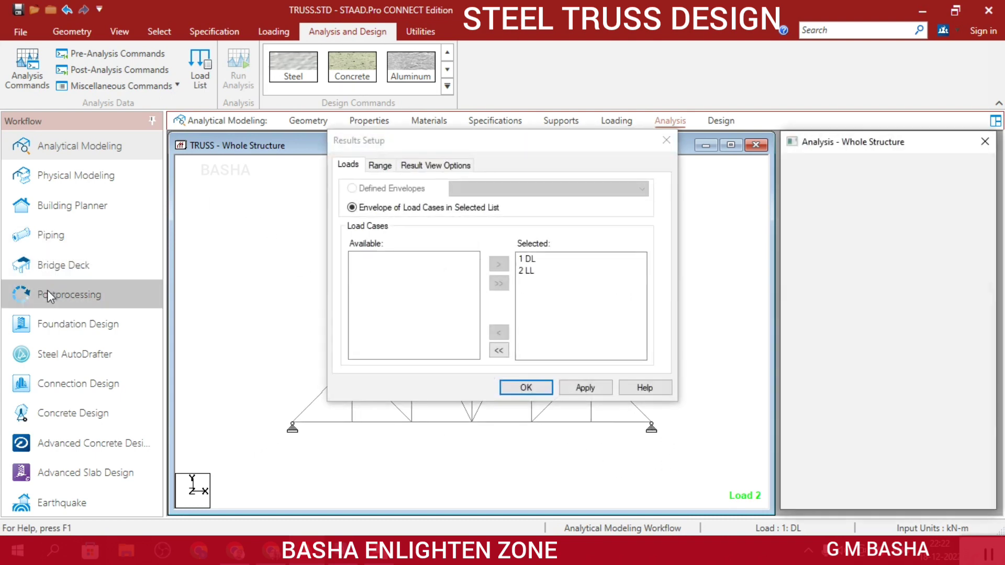
pyautogui.click(383, 166)
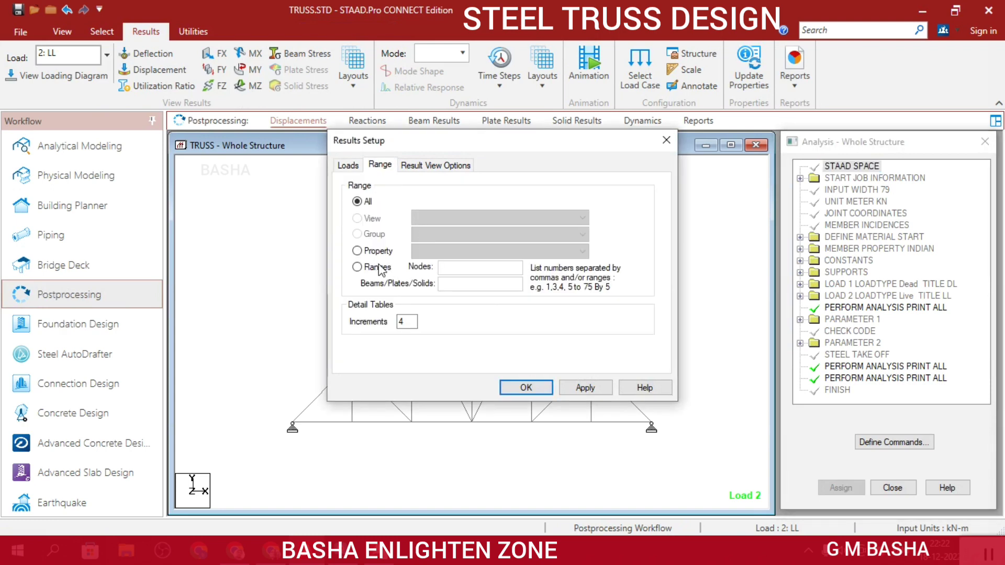
pyautogui.click(527, 388)
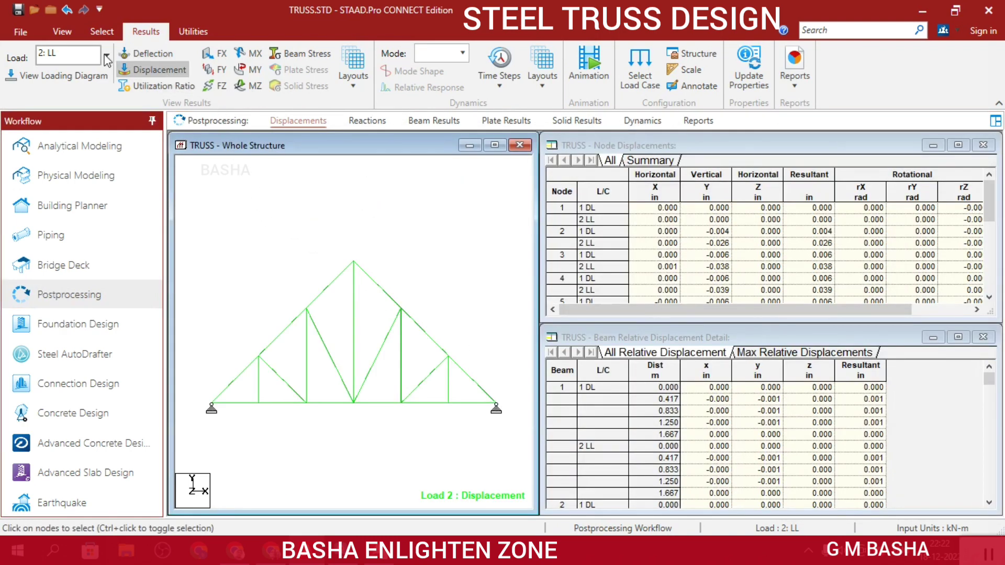
# Display the FY shear diagram on the truss for load case 1: DL and for load case 2: LL
pyautogui.click(226, 68)
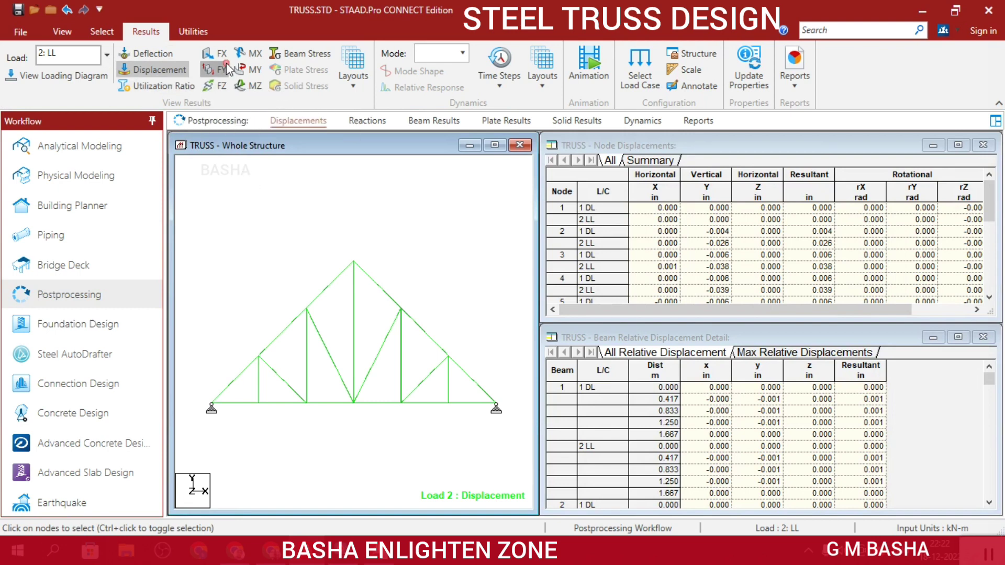
pyautogui.click(107, 56)
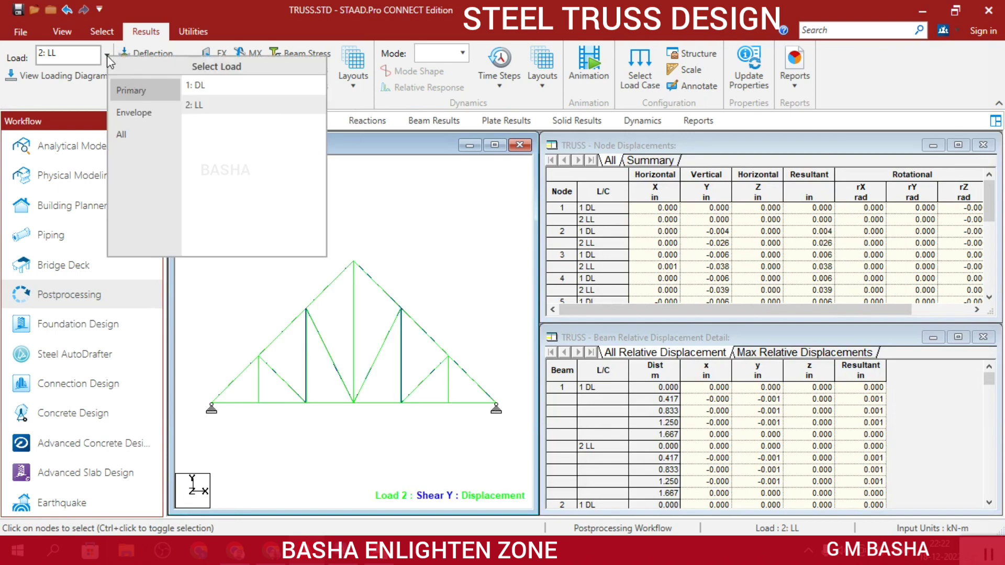
pyautogui.click(196, 85)
pyautogui.click(143, 137)
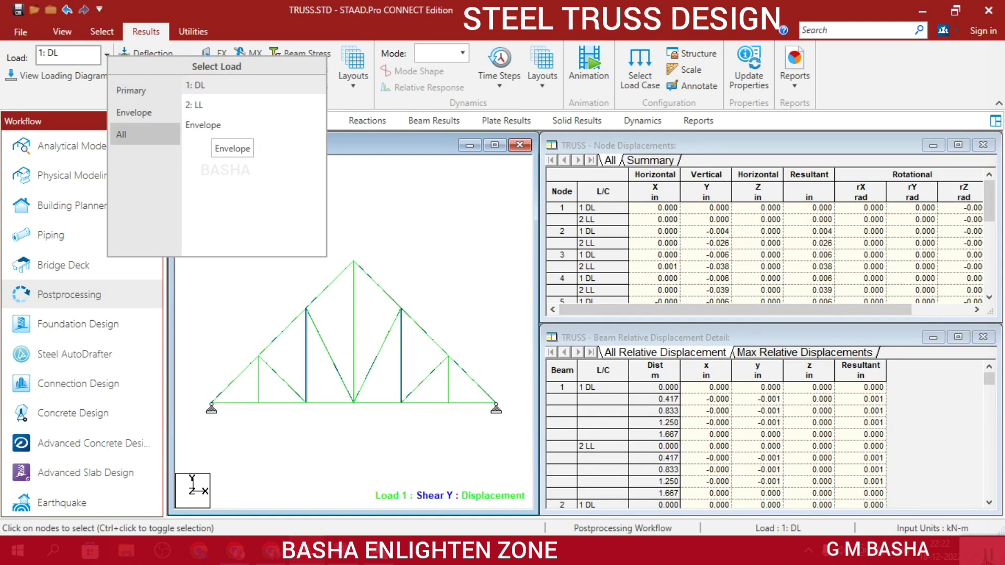
pyautogui.click(195, 105)
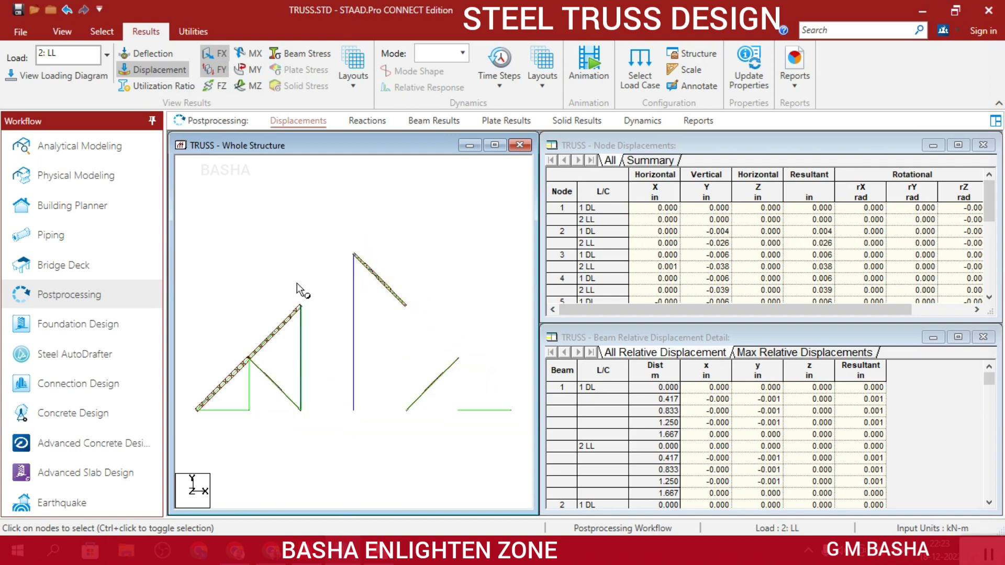
# Add the FX axial force diagram to the truss view for load case 2: LL
pyautogui.click(214, 61)
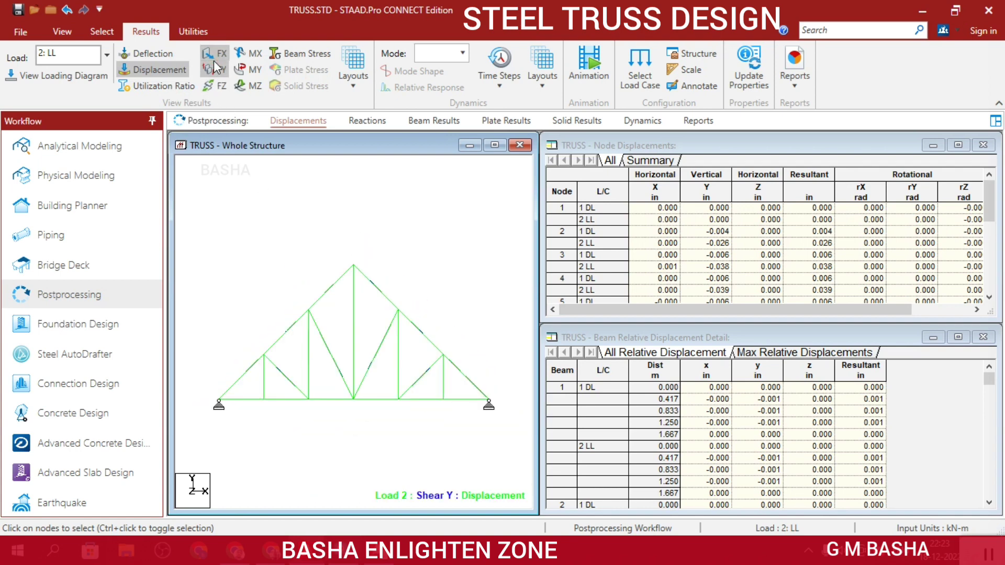
pyautogui.click(215, 54)
pyautogui.scroll(2, 327, 346)
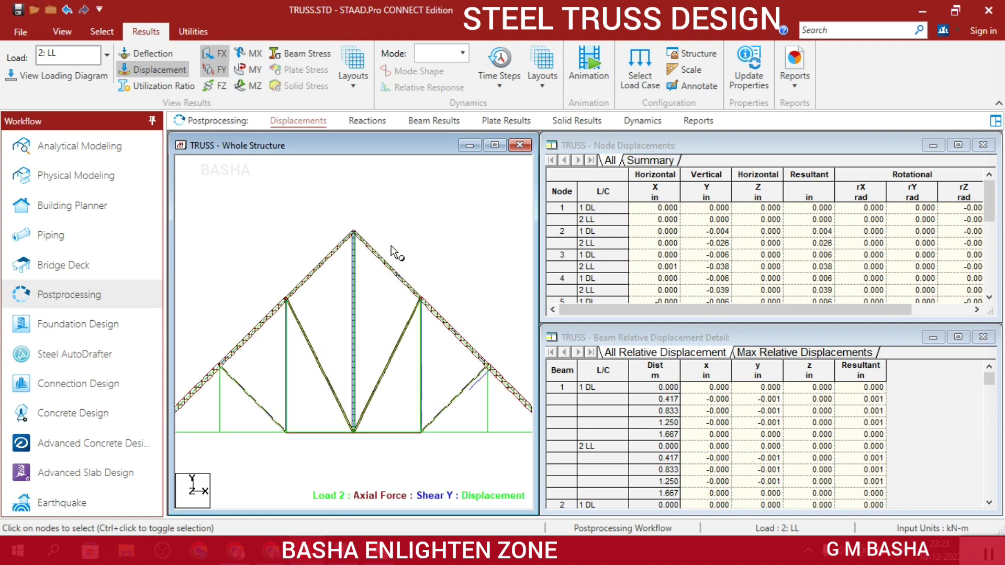
# Annotate the axial force values at the ends of all truss members
pyautogui.click(699, 85)
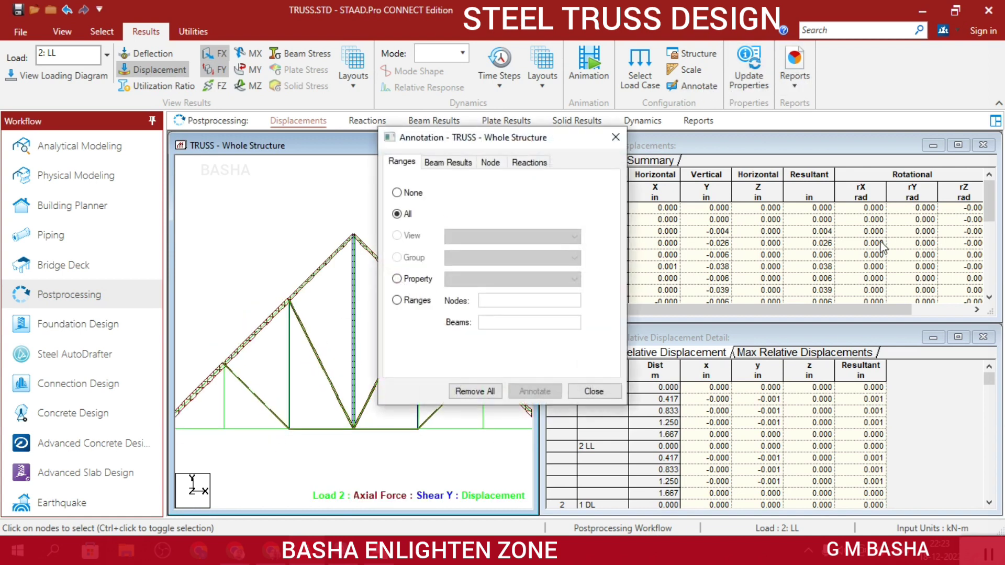
pyautogui.click(461, 162)
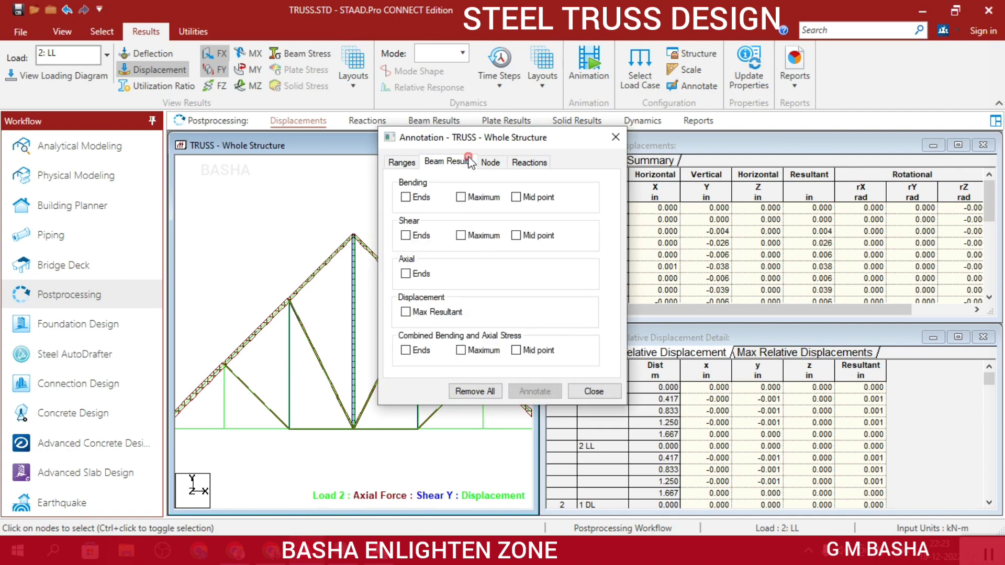
pyautogui.click(405, 273)
pyautogui.click(534, 391)
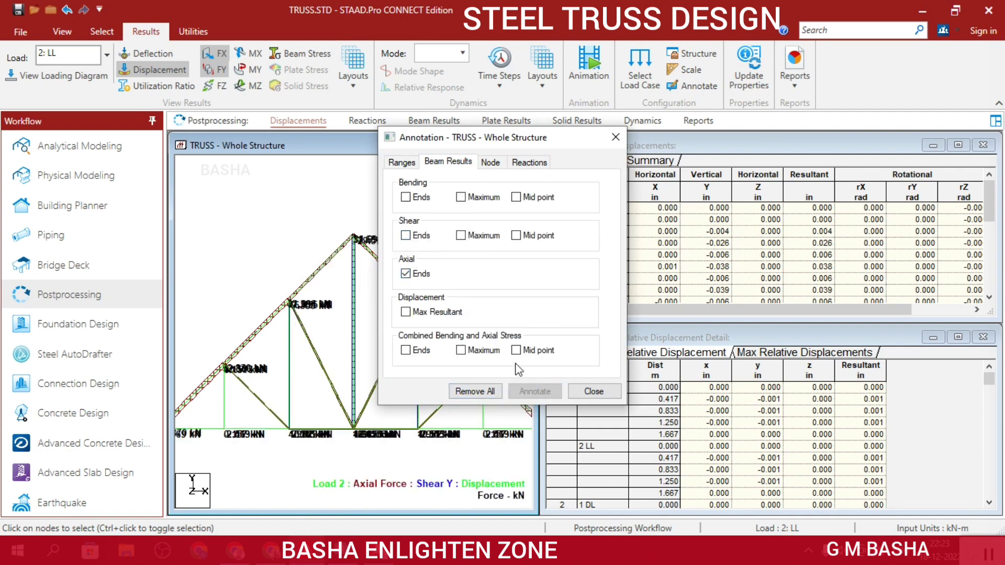
pyautogui.moveTo(583, 144); pyautogui.dragTo(833, 140)
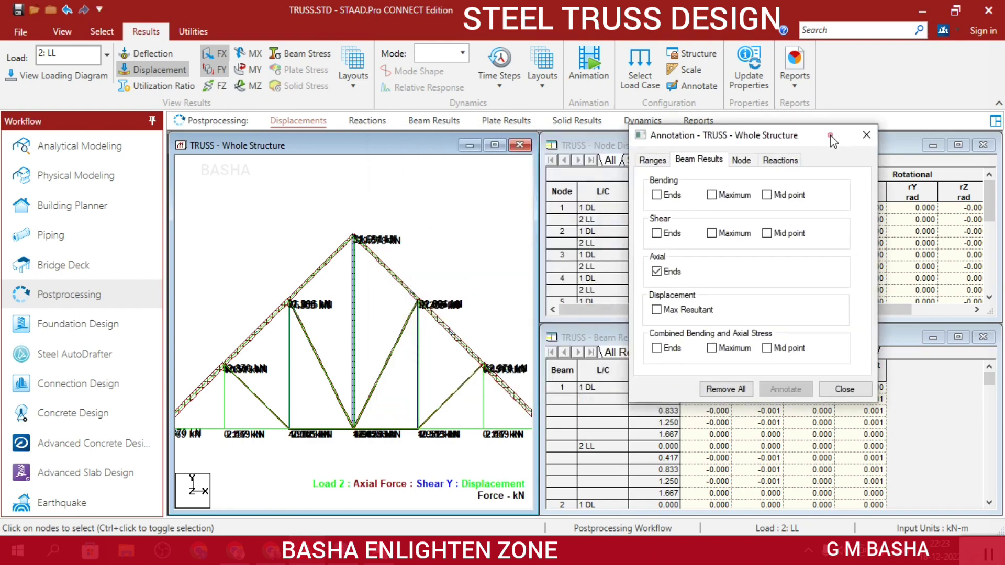
pyautogui.click(336, 322)
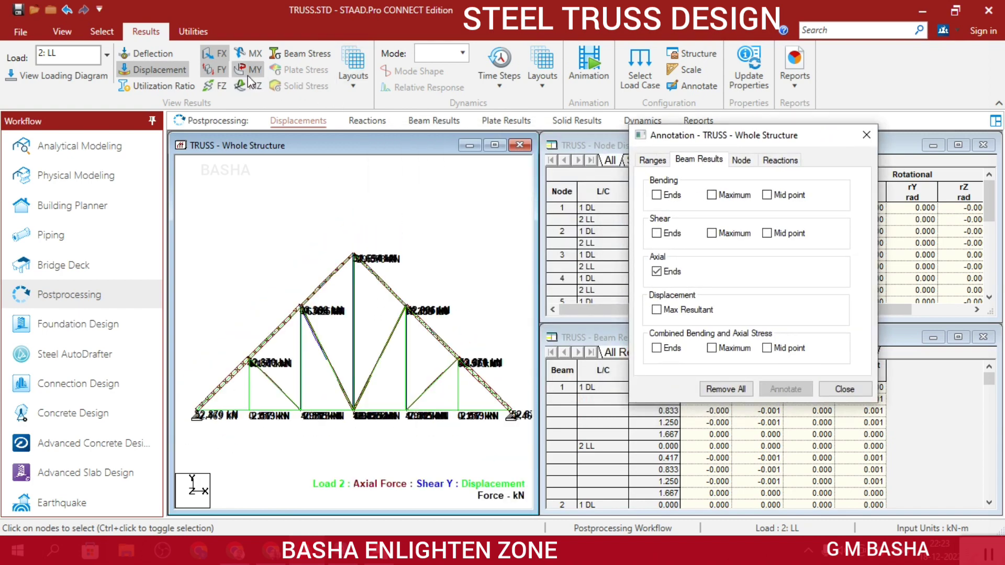
# Remove the shear diagram, examine the MY bending diagram on its own, and restore only the FX axial force diagram
pyautogui.click(227, 70)
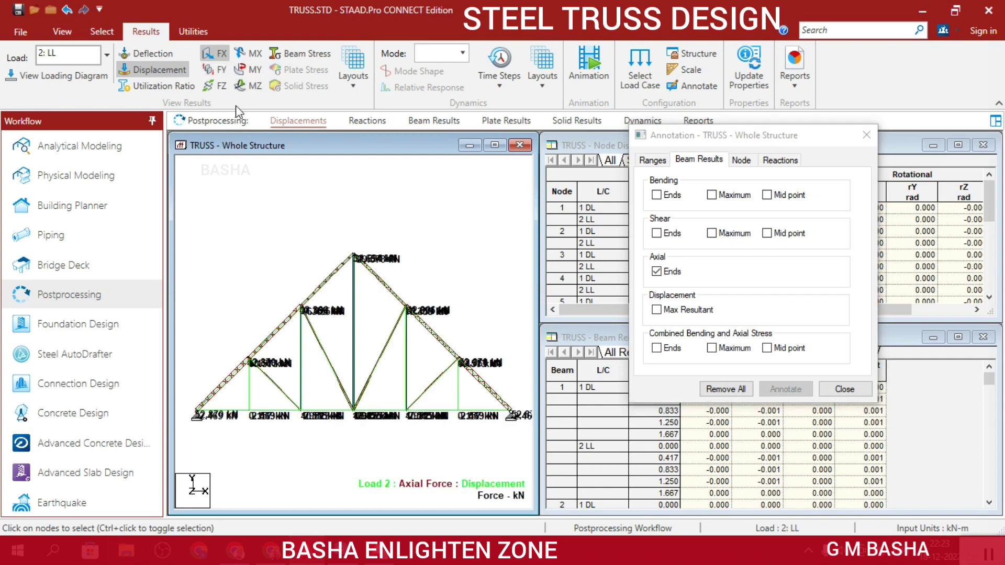
pyautogui.click(242, 69)
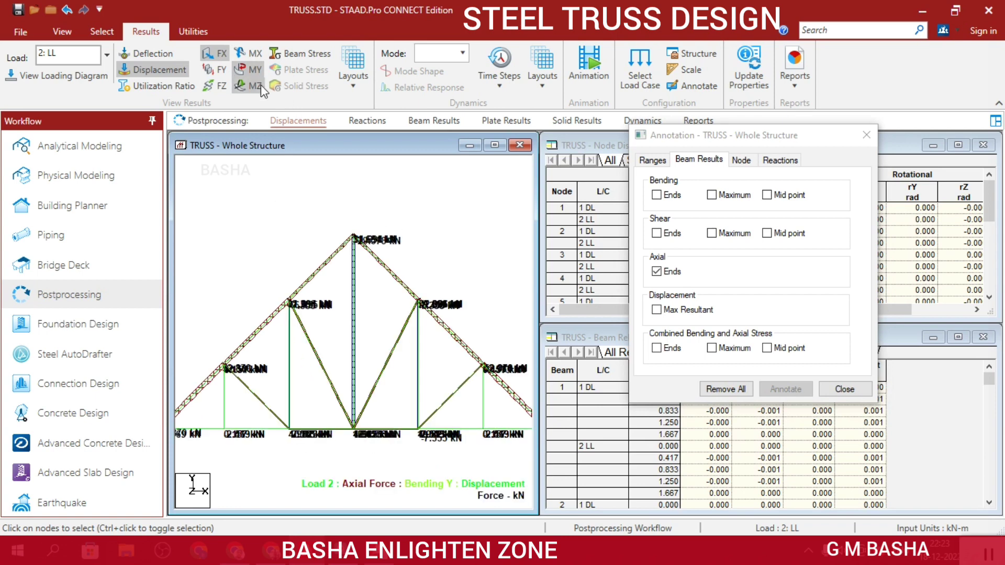
pyautogui.click(220, 57)
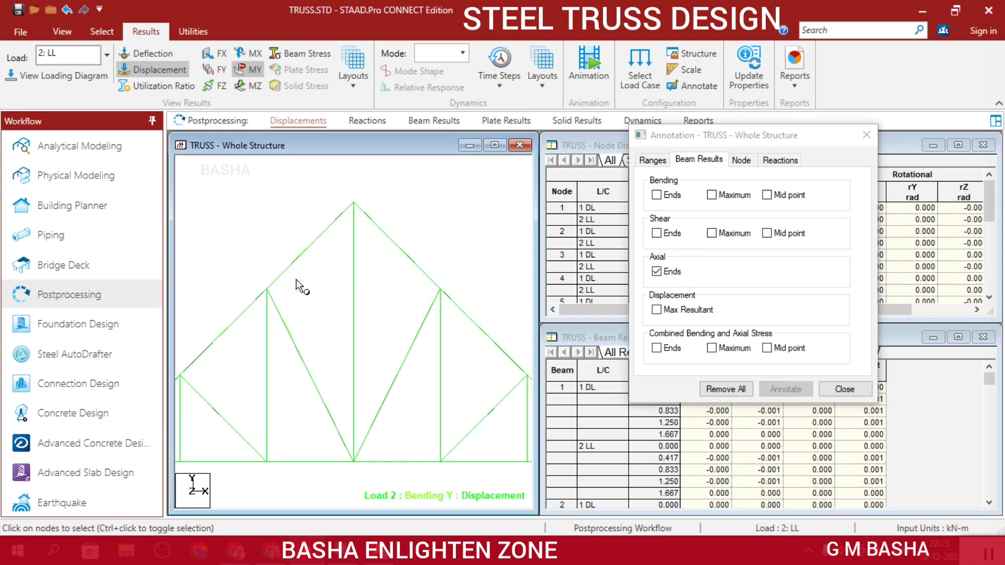
pyautogui.click(227, 58)
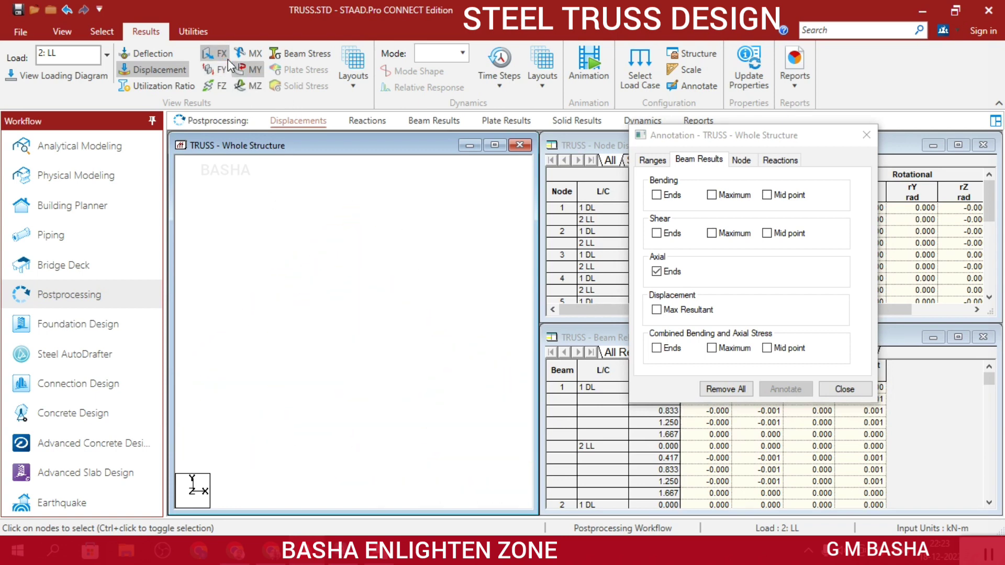
pyautogui.click(257, 71)
pyautogui.scroll(-2, 270, 313)
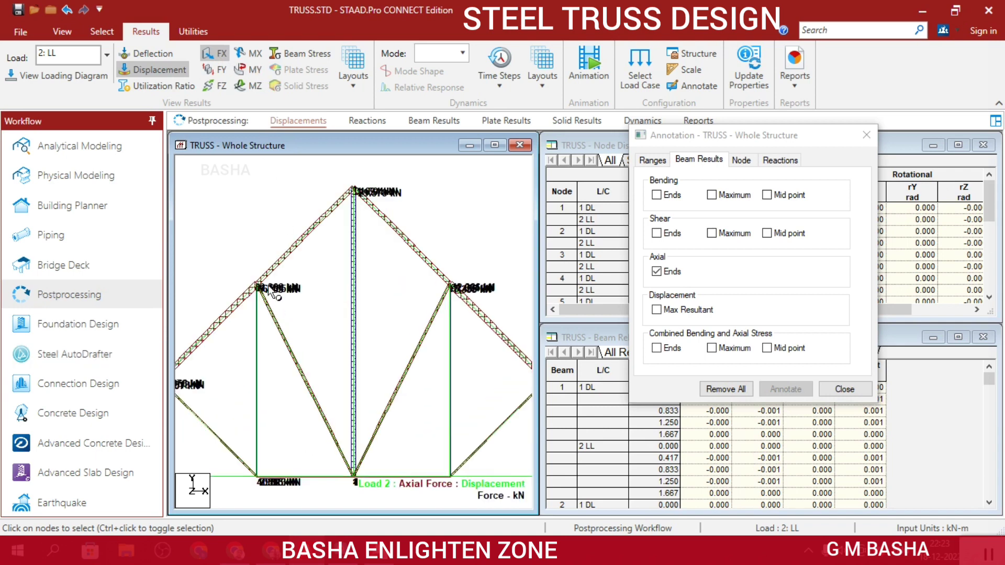
pyautogui.scroll(-2, 312, 313)
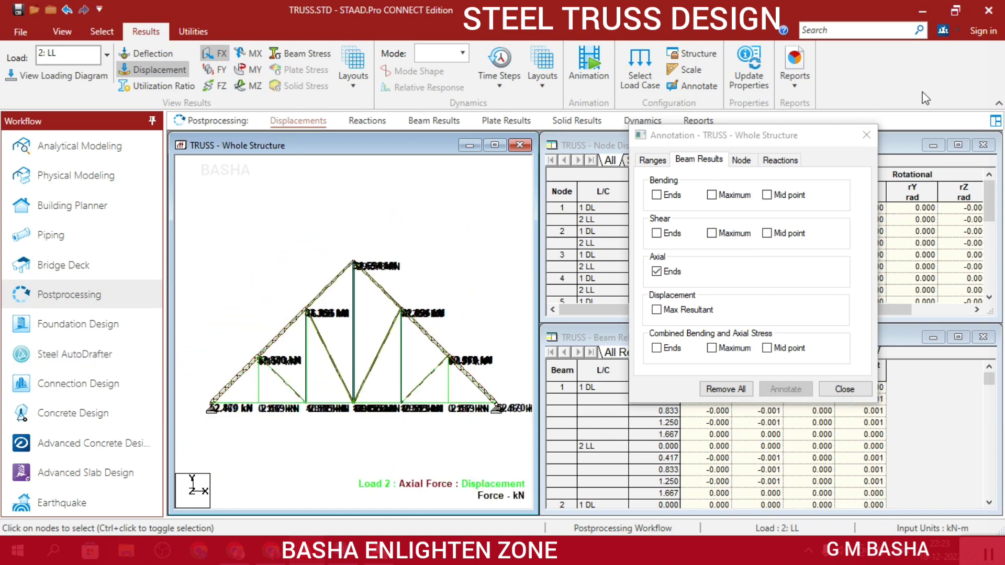
# Open the beam results with their end-force tables and check the animation settings without applying any
pyautogui.click(866, 135)
pyautogui.click(438, 121)
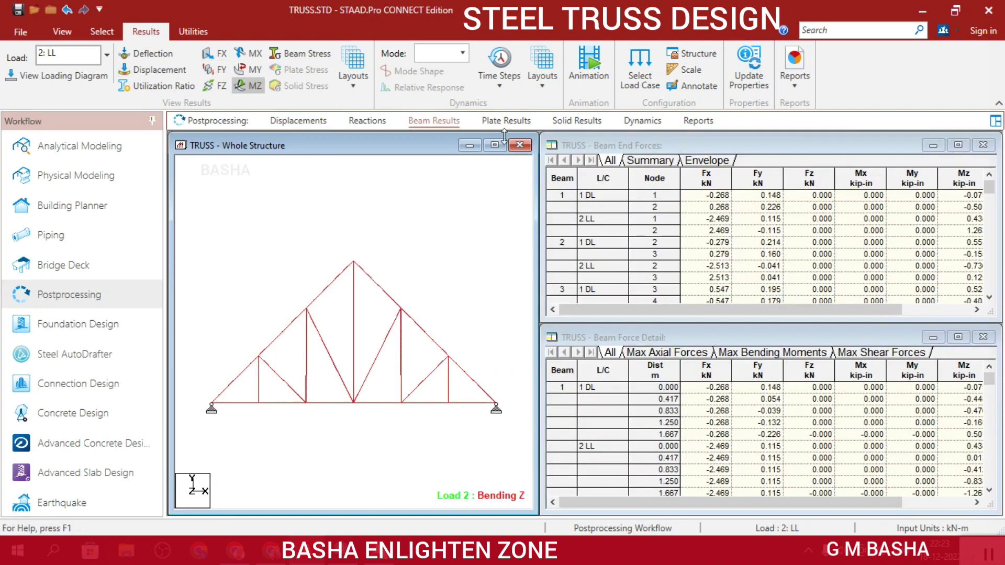
pyautogui.click(598, 64)
pyautogui.click(661, 46)
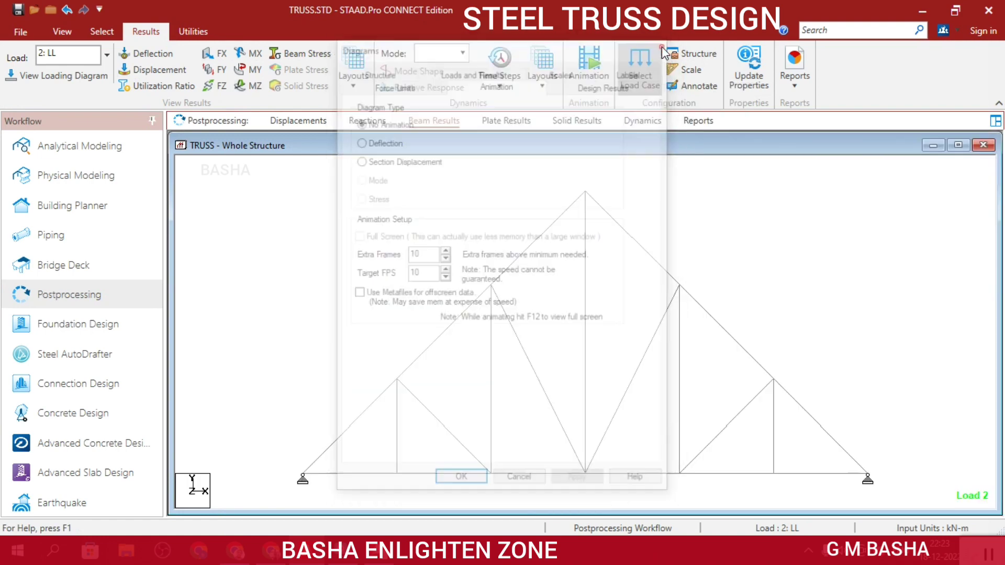